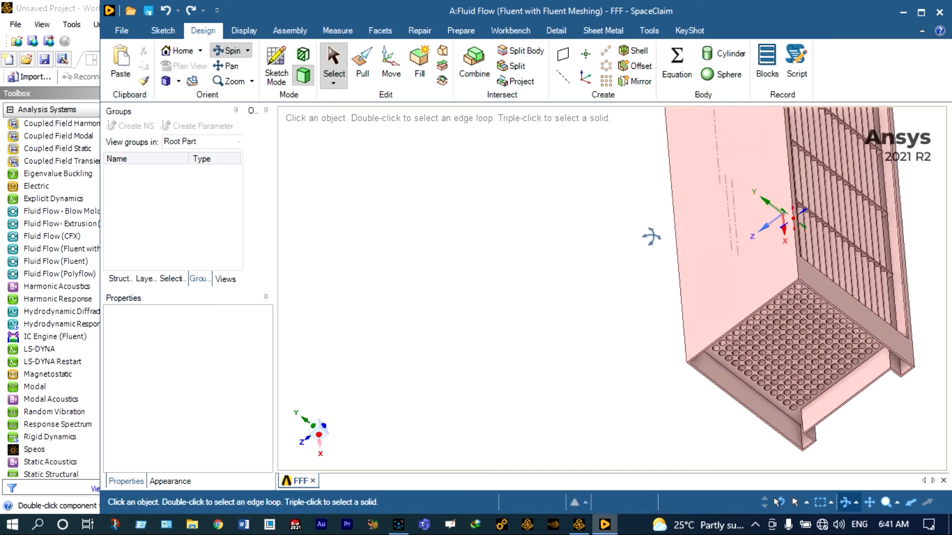
Examine the heat exchanger geometry from several sides, including the rows of tubes and the perforated end plate
scroll(828, 194, "up", 1)
scroll(831, 195, "down", 1)
scroll(830, 195, "down", 4)
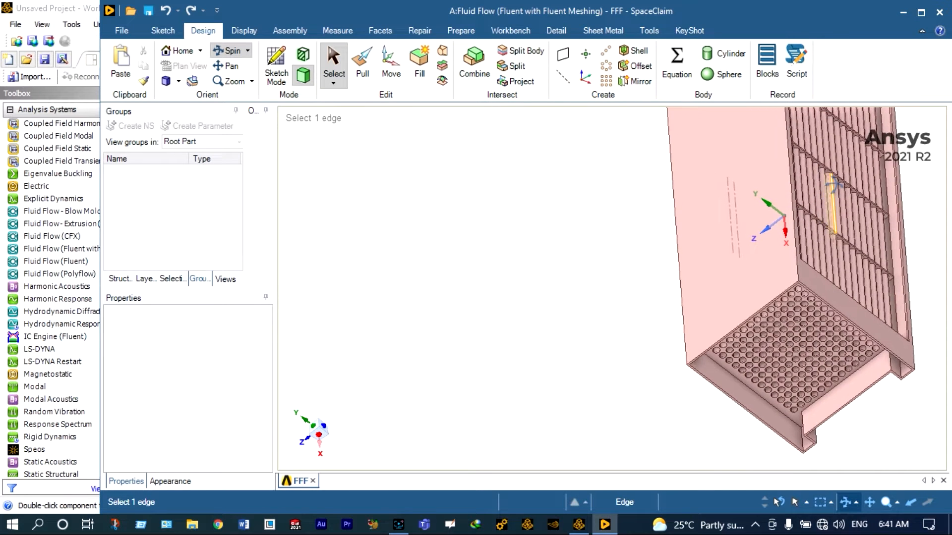
middle_click_drag(888, 187, 919, 146)
scroll(835, 180, "up", 4)
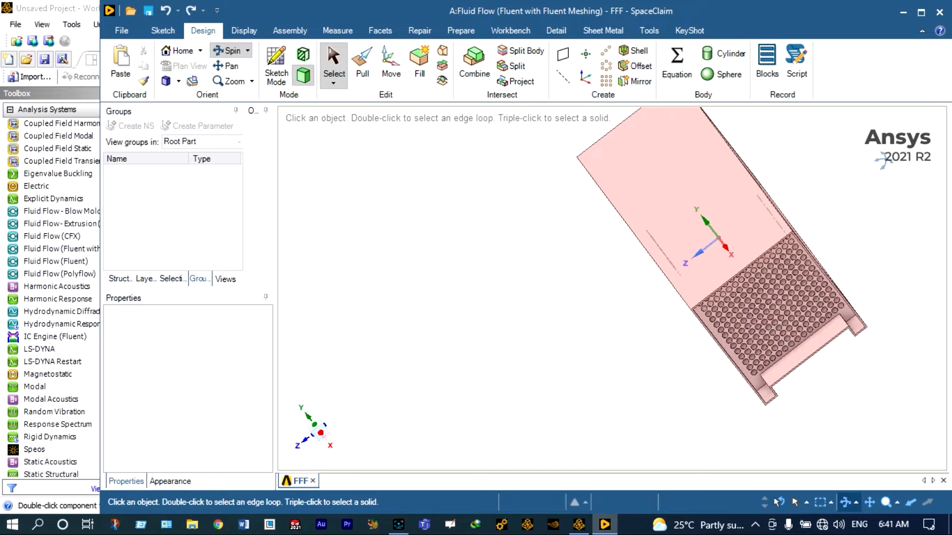
middle_click_drag(819, 208, 845, 208)
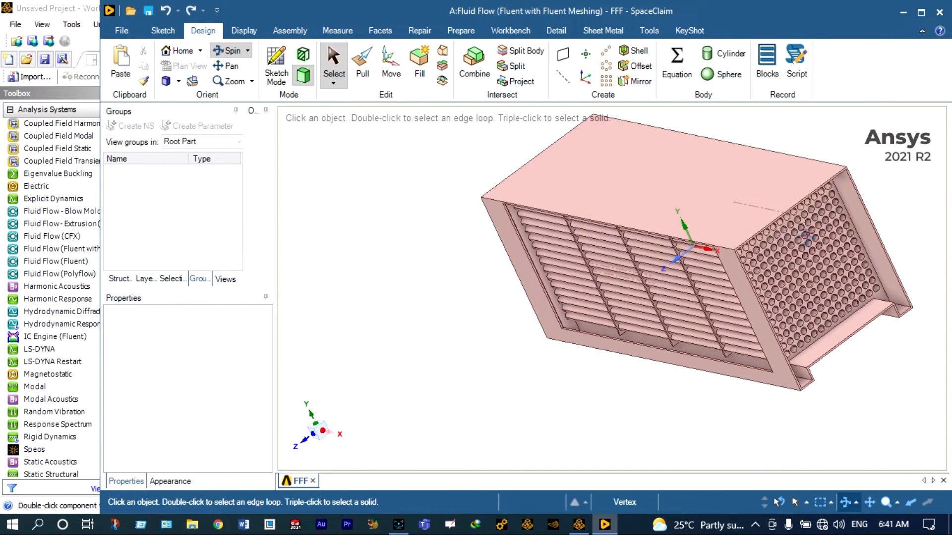
scroll(805, 237, "up", 2)
scroll(774, 263, "up", 3)
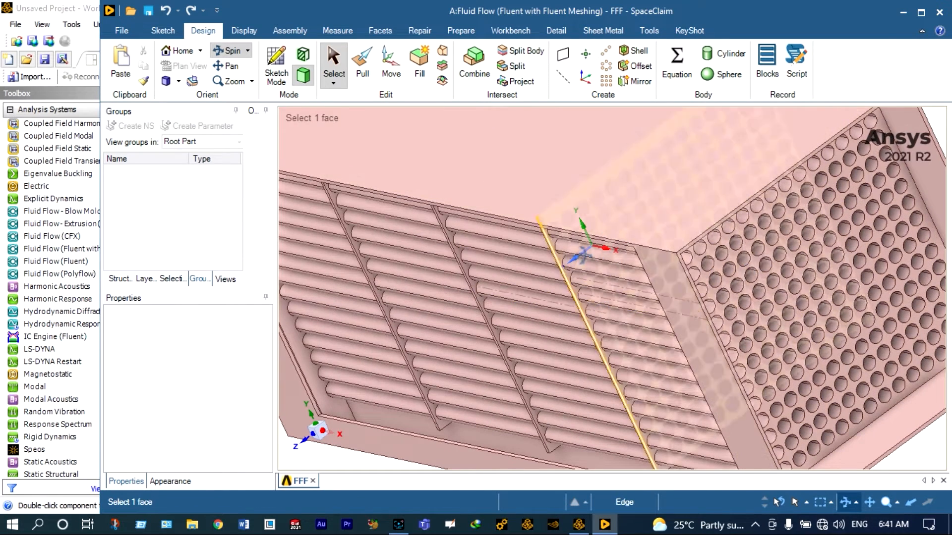
scroll(644, 233, "down", 5)
middle_click_drag(644, 233, 724, 139)
scroll(548, 248, "up", 4)
scroll(549, 248, "up", 3)
left_click(545, 251)
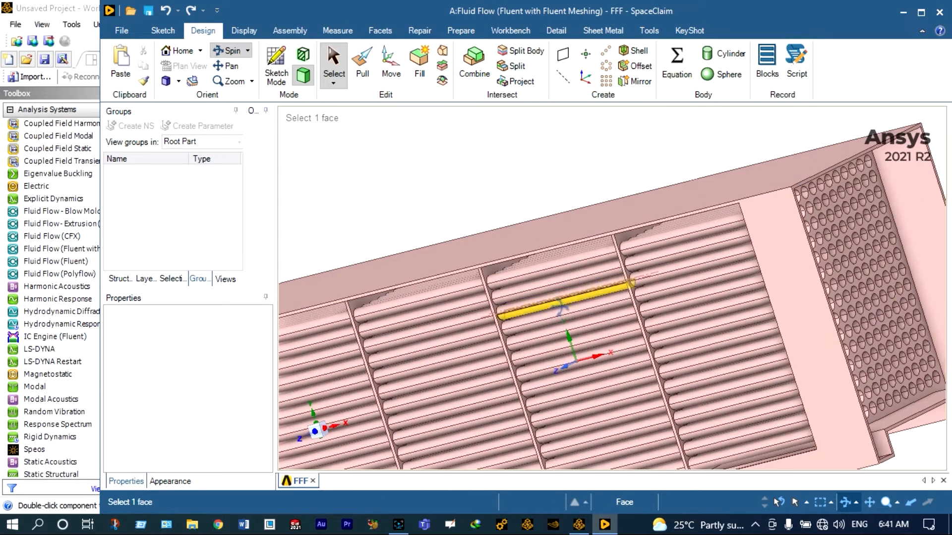
scroll(555, 278, "up", 3)
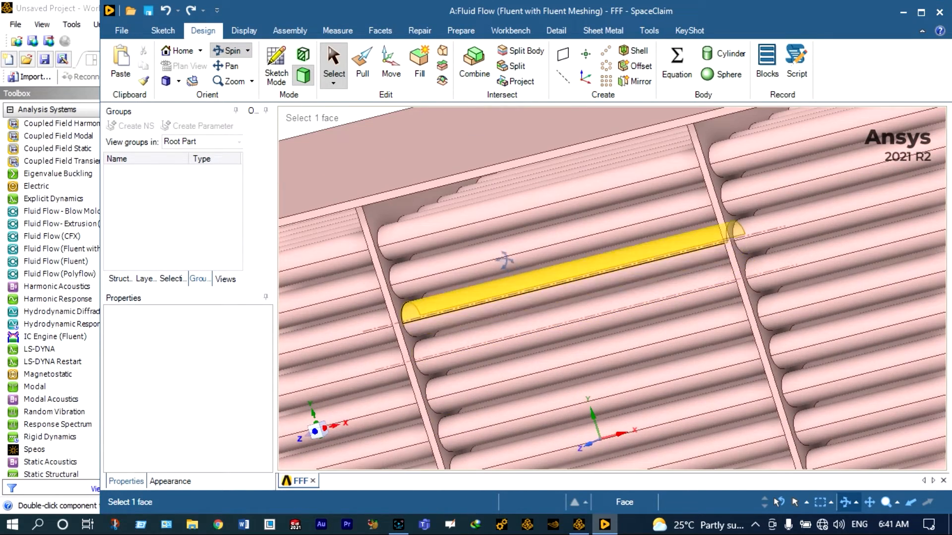
scroll(491, 236, "up", 5)
scroll(490, 235, "down", 10)
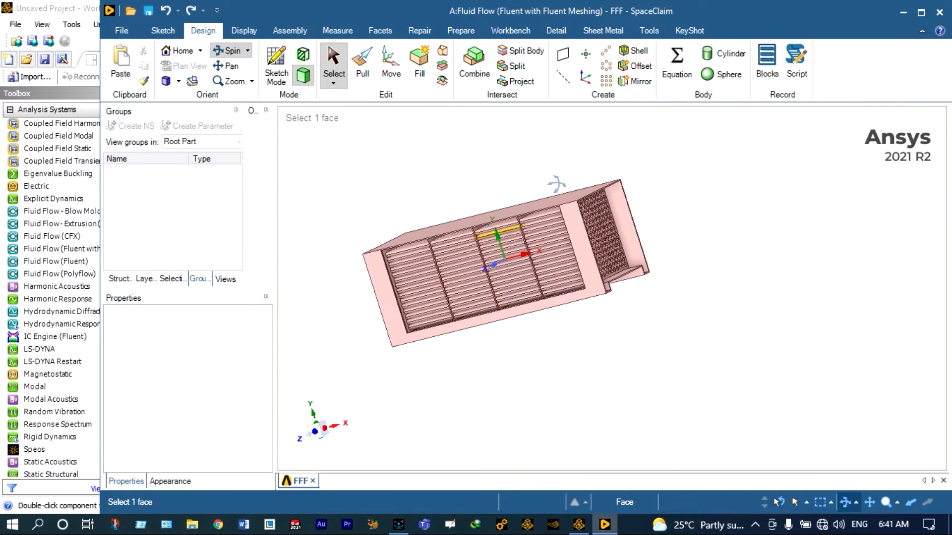
Inspect the holes of the perforated tube plate up close in a section view through the exchanger's end
left_click(595, 158)
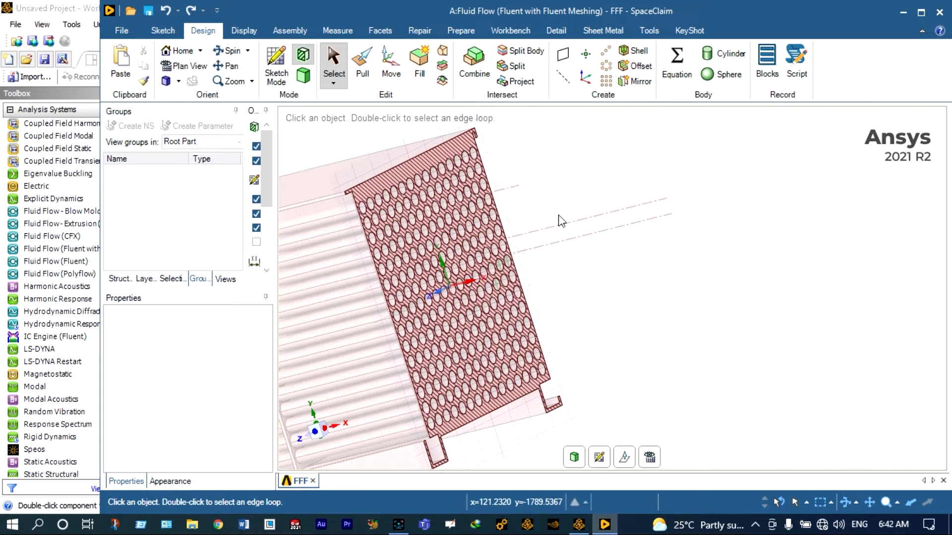
scroll(558, 218, "up", 2)
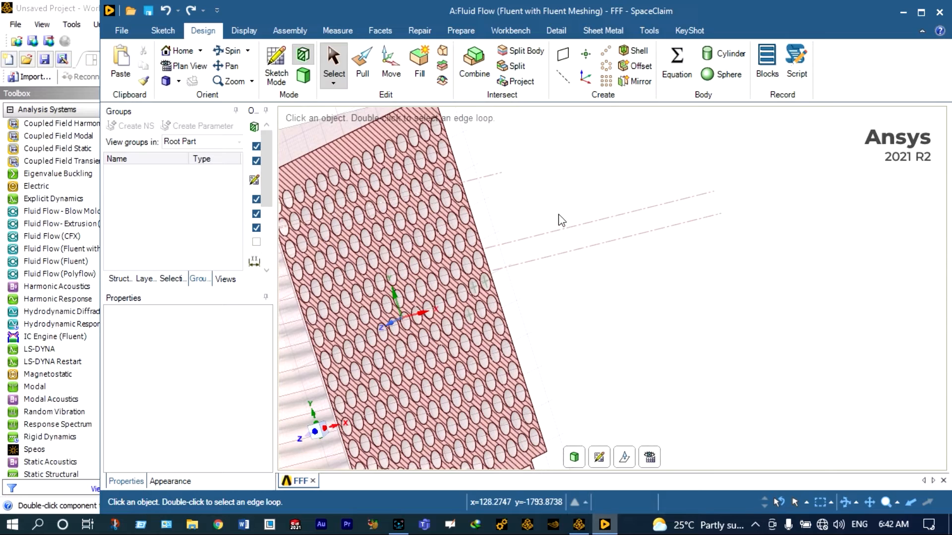
scroll(494, 221, "down", 2)
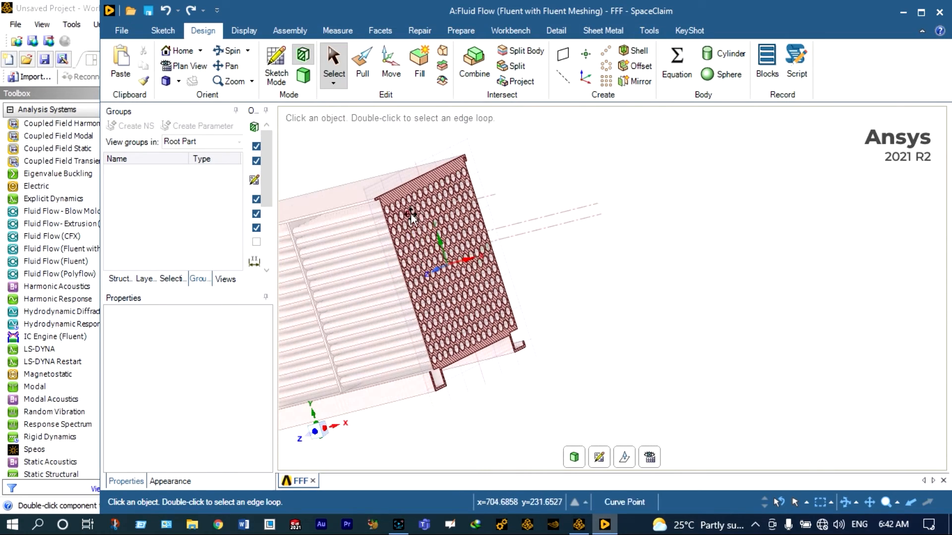
scroll(365, 188, "up", 2)
scroll(367, 196, "down", 5)
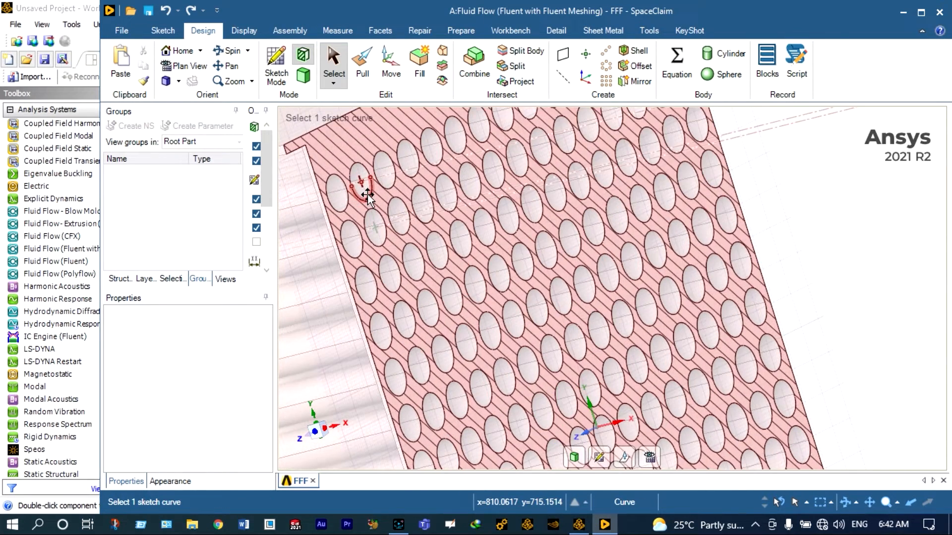
key("Escape")
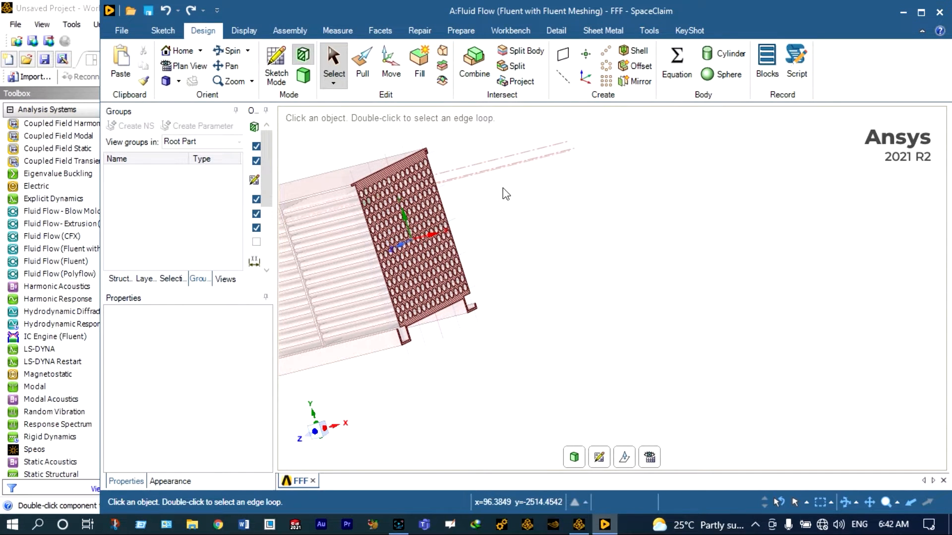
middle_click_drag(503, 188, 771, 229, "shift")
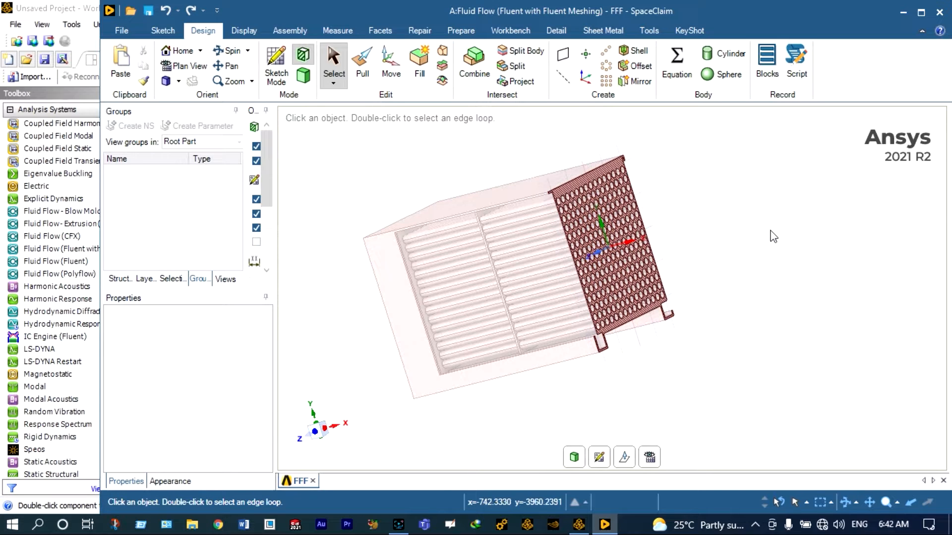
Close the SpaceClaim geometry and start Fluent in Meshing mode with the Fault-tolerant Meshing workflow
left_click(938, 14)
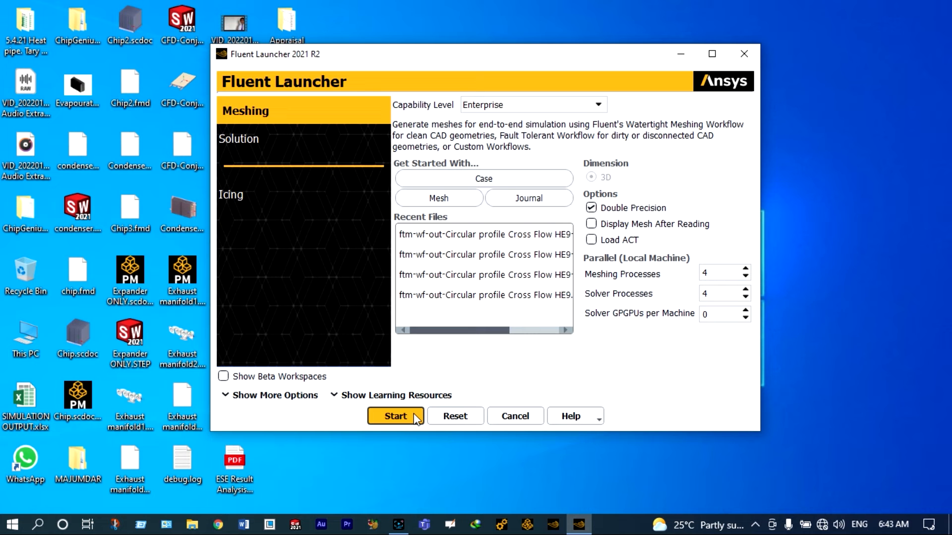
left_click(407, 416)
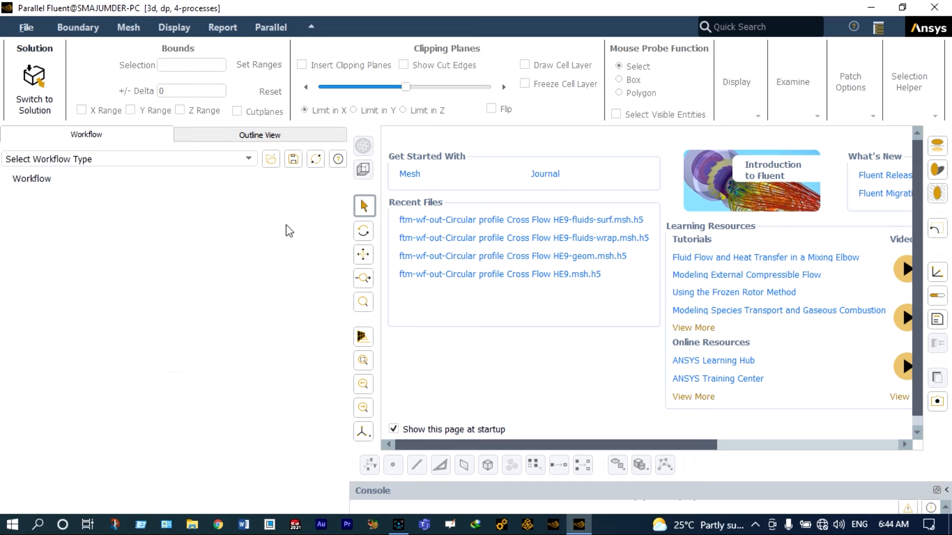
left_click(246, 159)
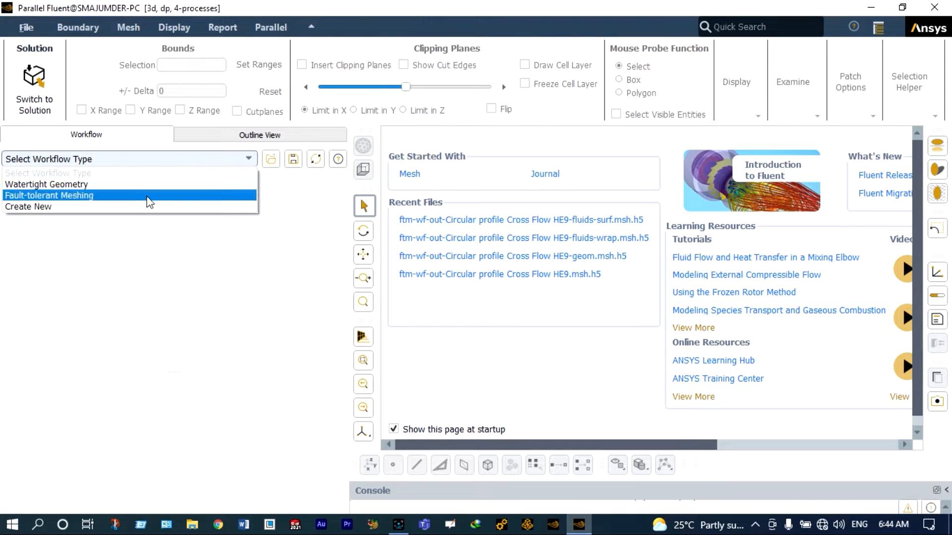
left_click(148, 197)
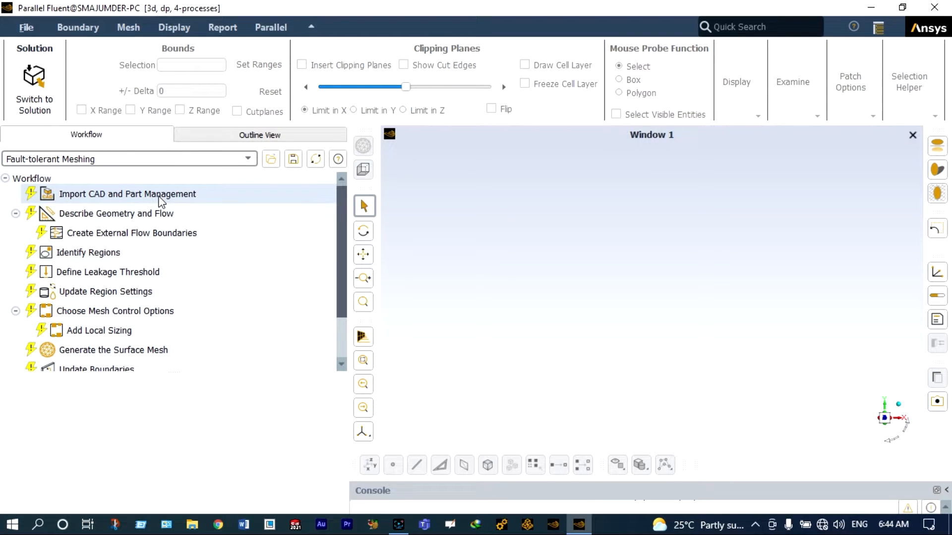
Load the CAD file Circular profile Cross Flow HE9.fmd with custom meshing objects and add its part to the meshing model
left_click(159, 196)
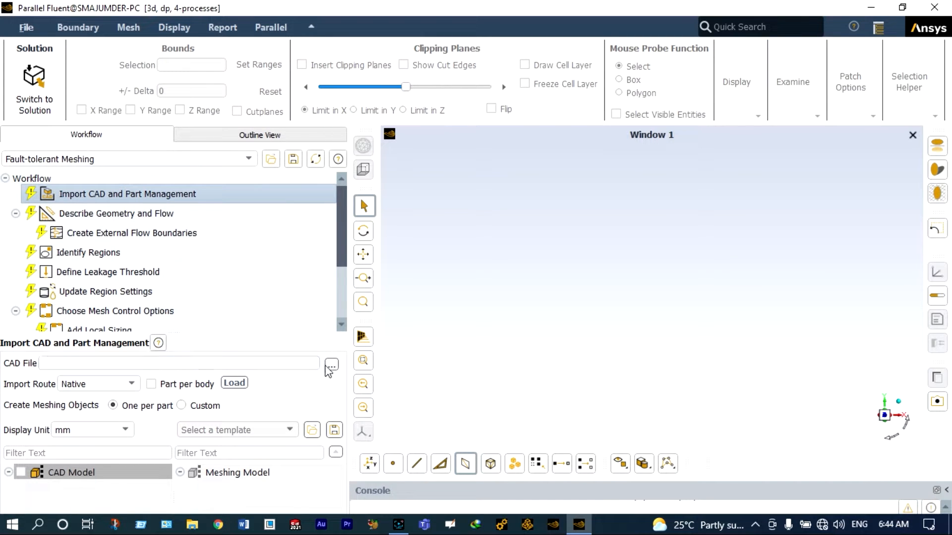
left_click(331, 365)
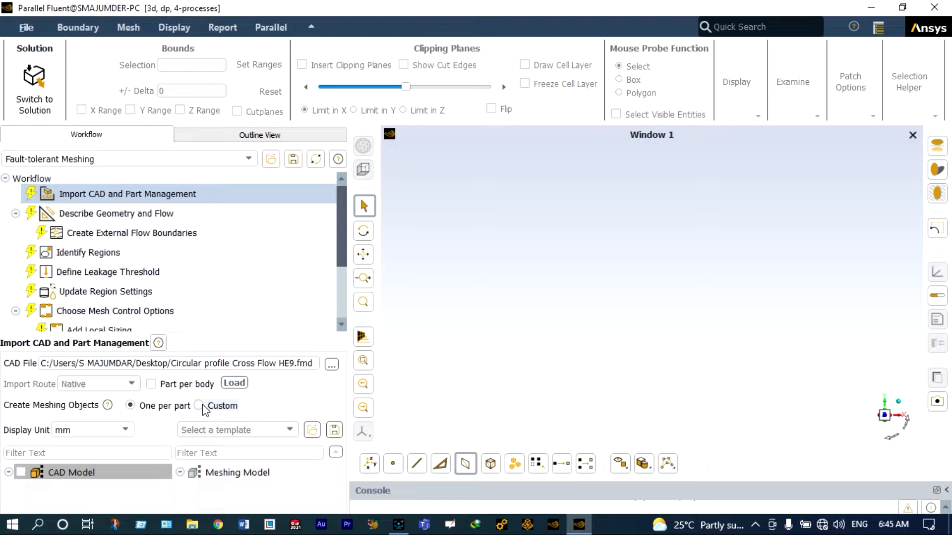
left_click(200, 406)
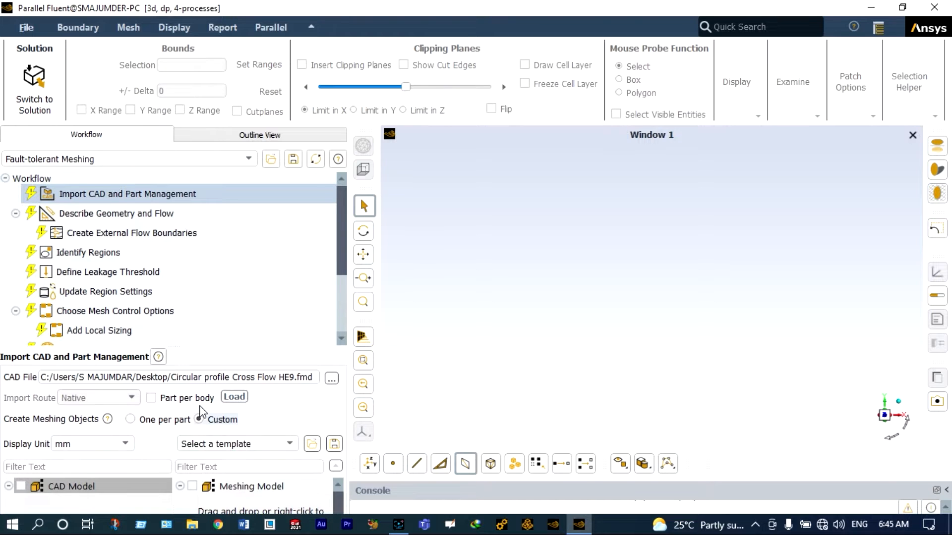
left_click(243, 396)
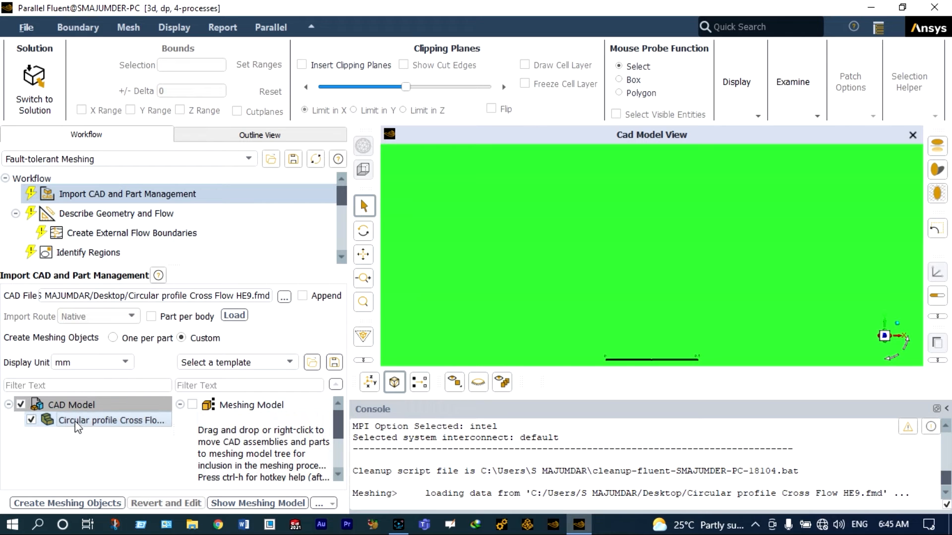
left_click_drag(79, 420, 275, 433)
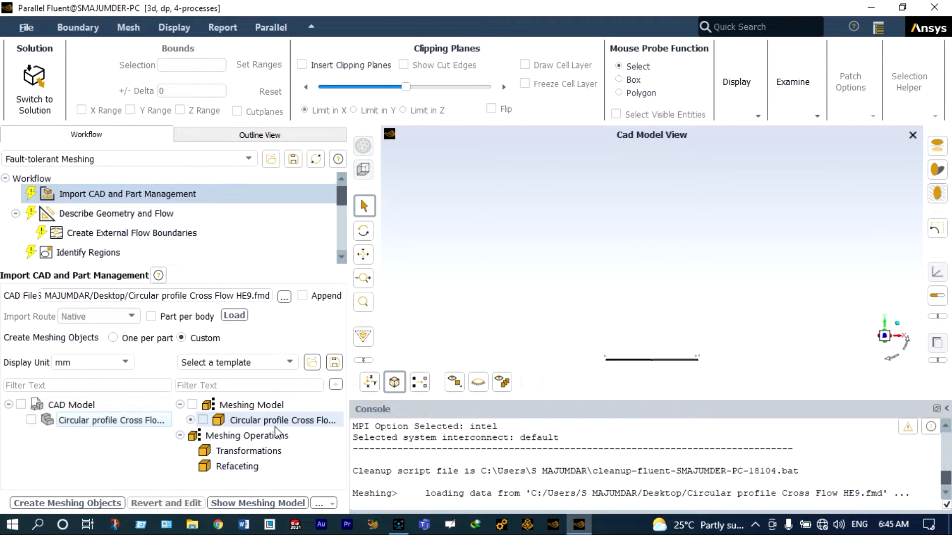
Set the meshing model to one zone per part, copy the settings to child objects, and create the meshing objects
left_click(194, 405)
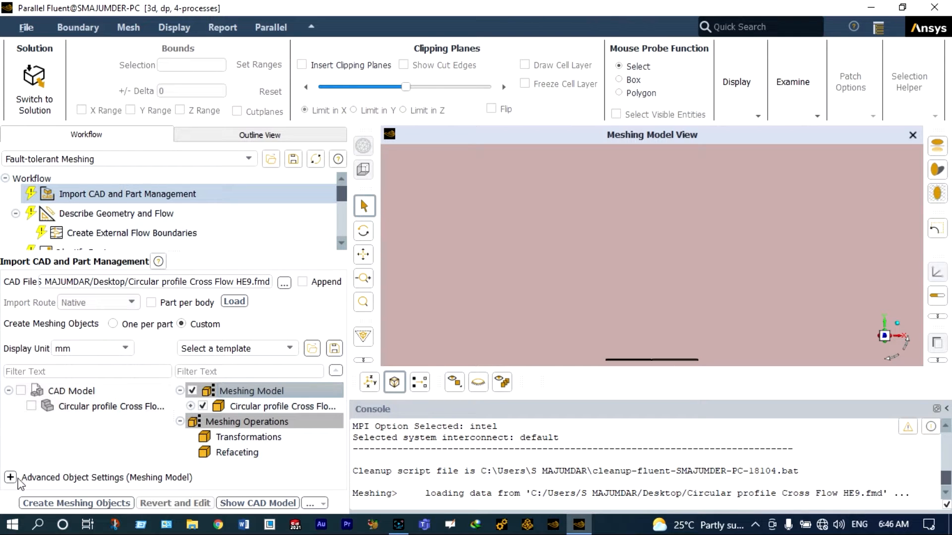
left_click(10, 477)
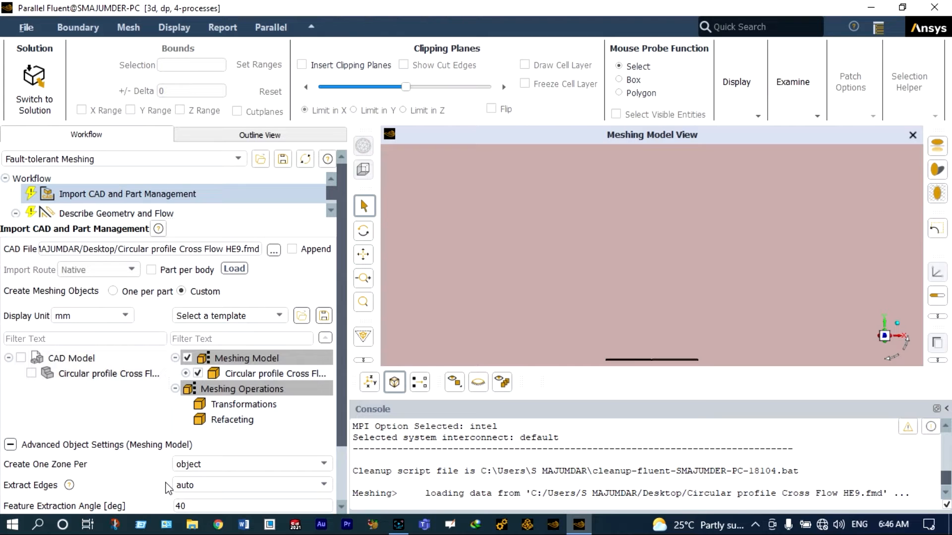
left_click(218, 462)
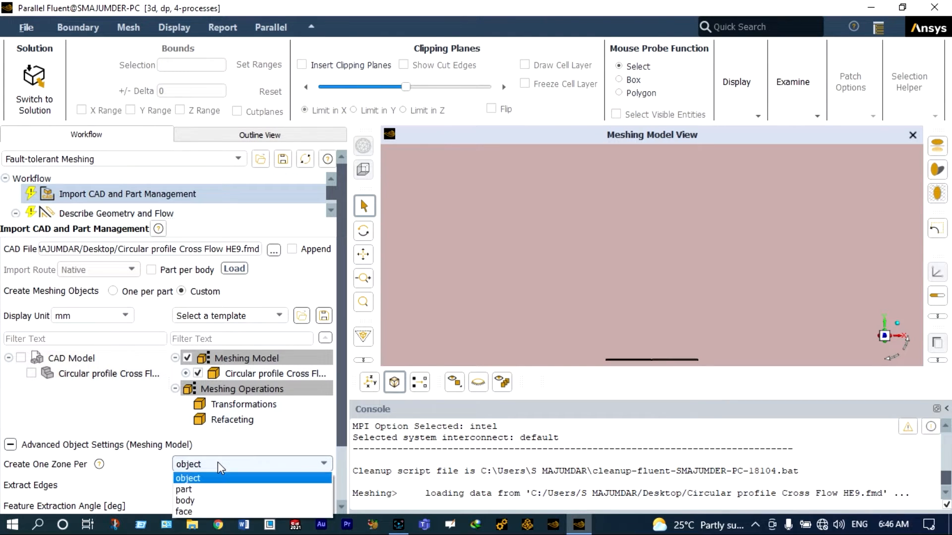
left_click(203, 489)
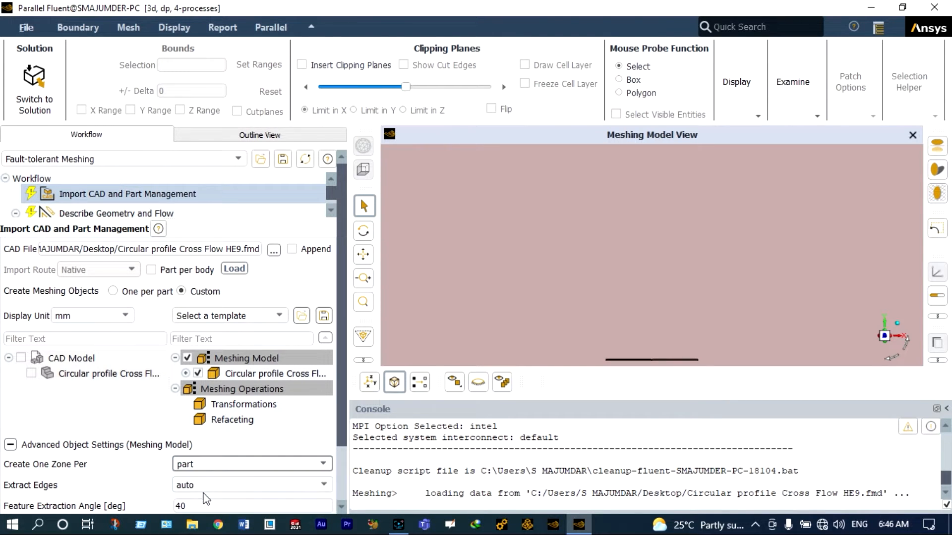
left_click_drag(343, 397, 343, 471)
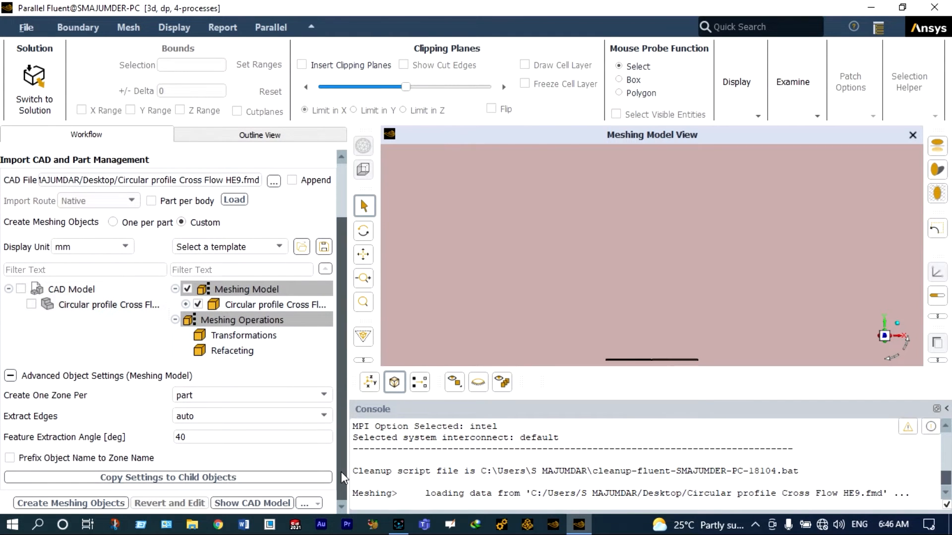
left_click(170, 479)
left_click(103, 503)
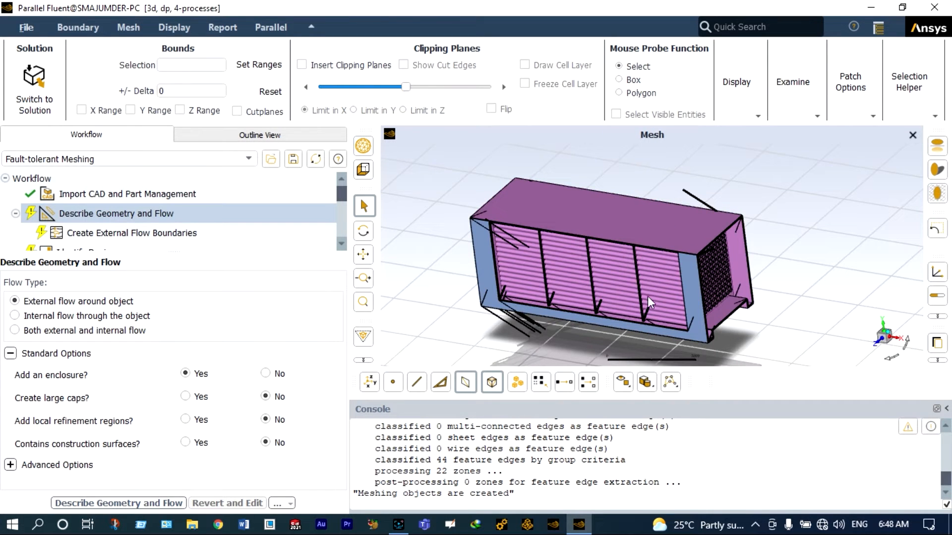
Describe the geometry with internal flow through the object and apply the description
scroll(649, 302, "up", 2)
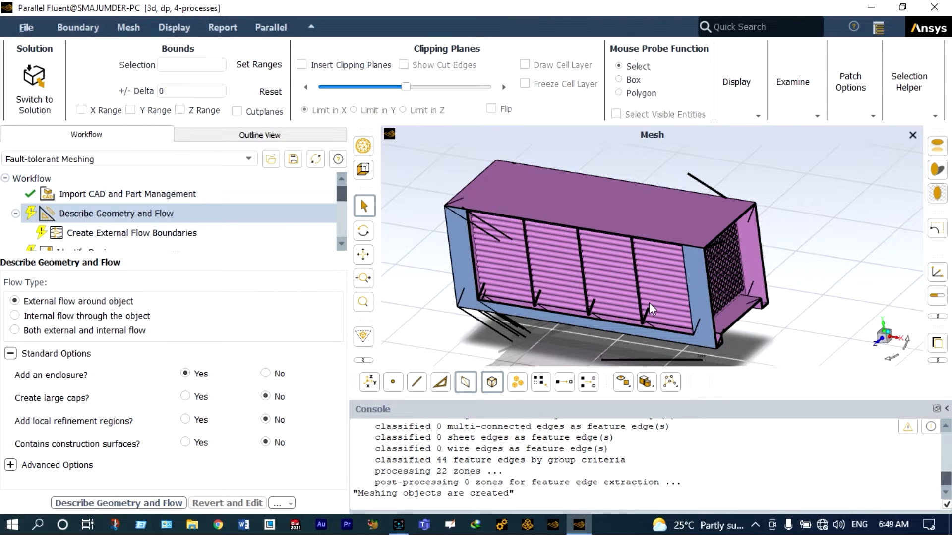
scroll(649, 302, "up", 1)
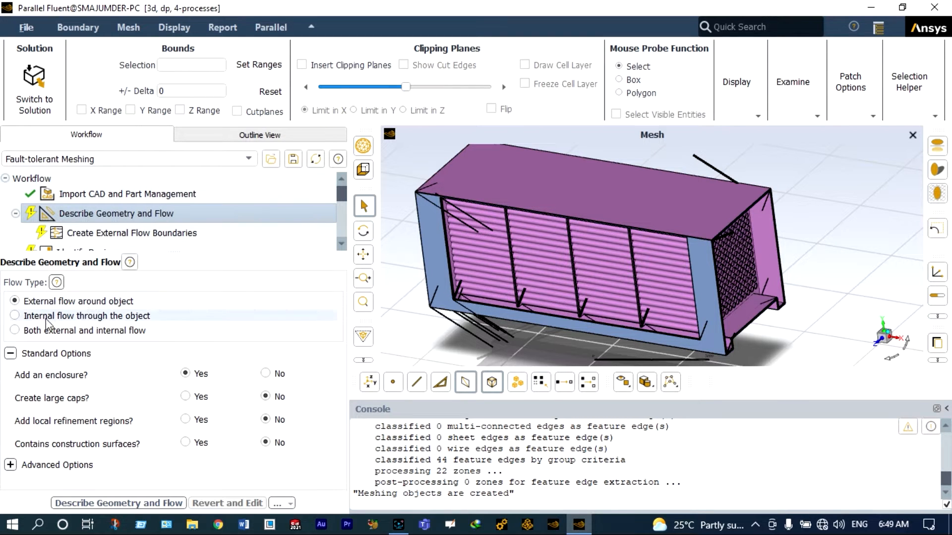
left_click(16, 316)
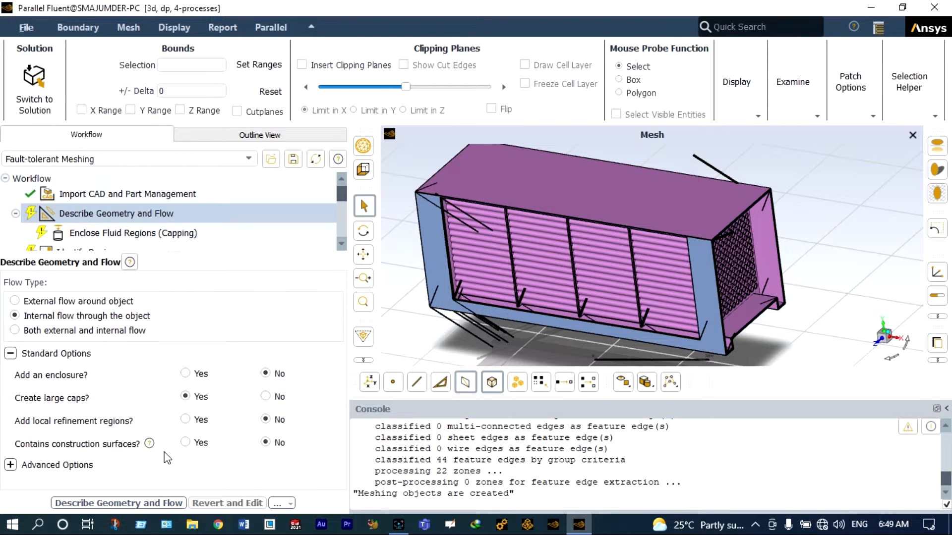
left_click(133, 503)
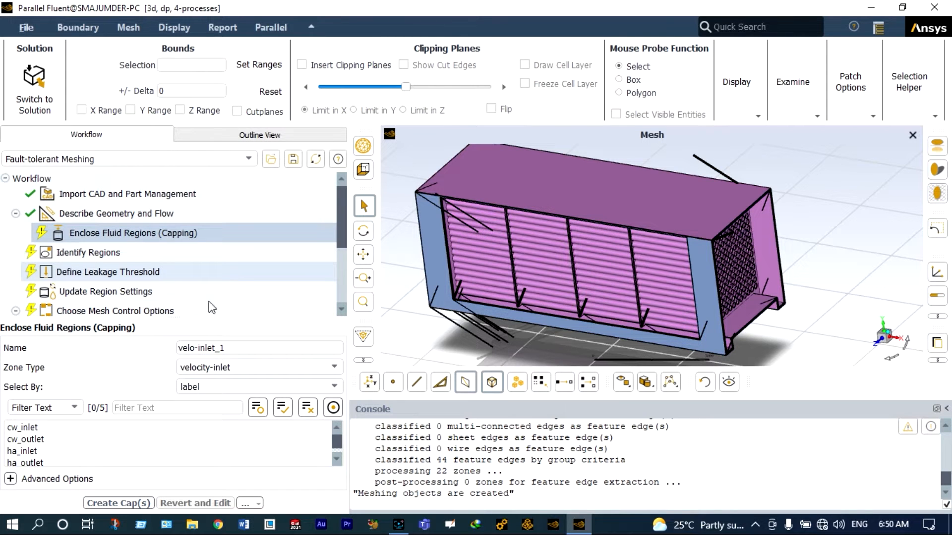
Create a velocity-inlet cap named cap1 over the cw_inlet label
left_click(55, 425)
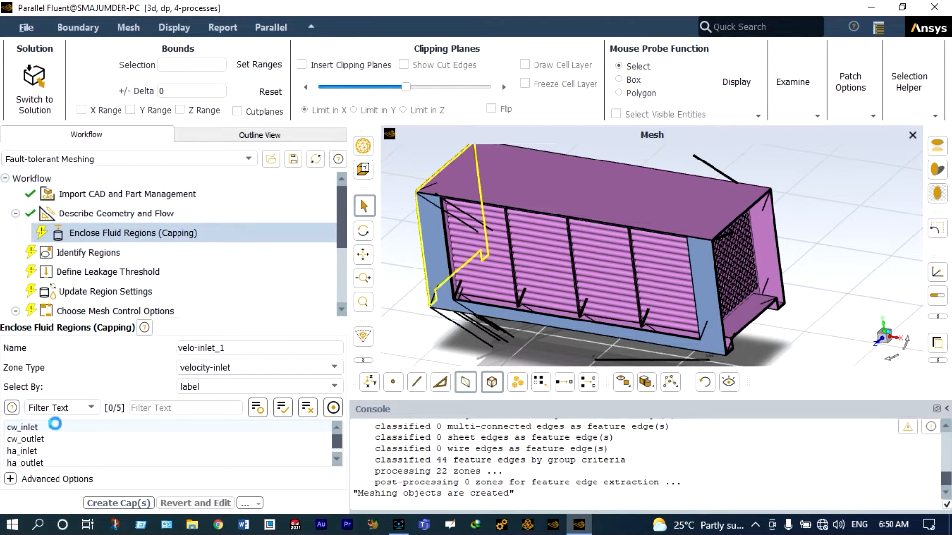
scroll(50, 431, "down", 1)
scroll(50, 433, "up", 1)
left_click(40, 426)
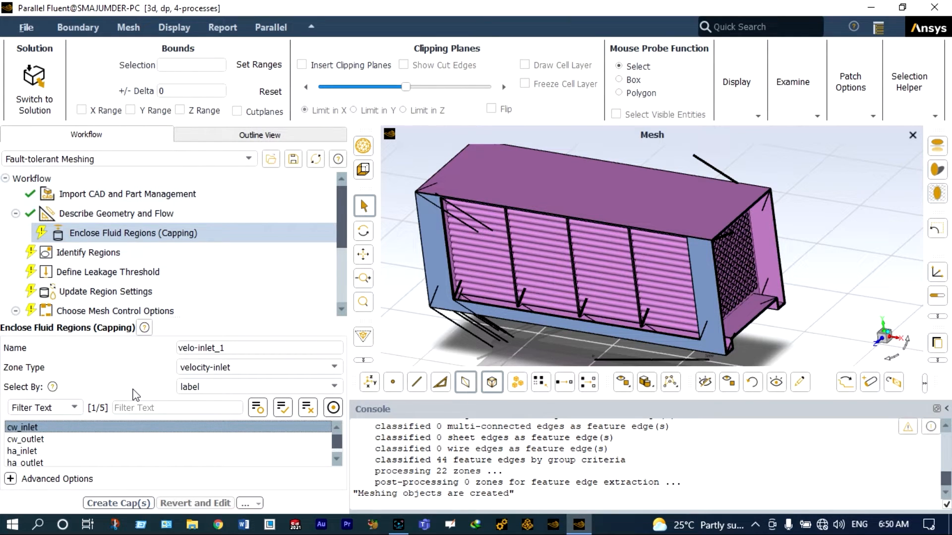
left_click(240, 350)
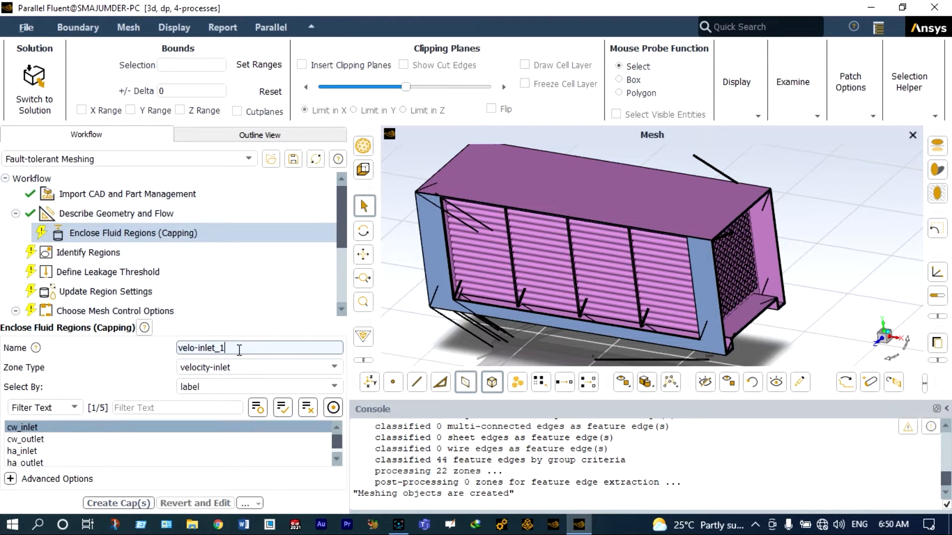
key("BackSpace")
key("BackSpace")
key("BackSpace")
key("BackSpace")
key("BackSpace")
key("BackSpace")
key("BackSpace")
key("BackSpace")
key("BackSpace")
key("BackSpace")
key("BackSpace")
key("BackSpace")
type("cap")
type("1")
left_click(119, 504)
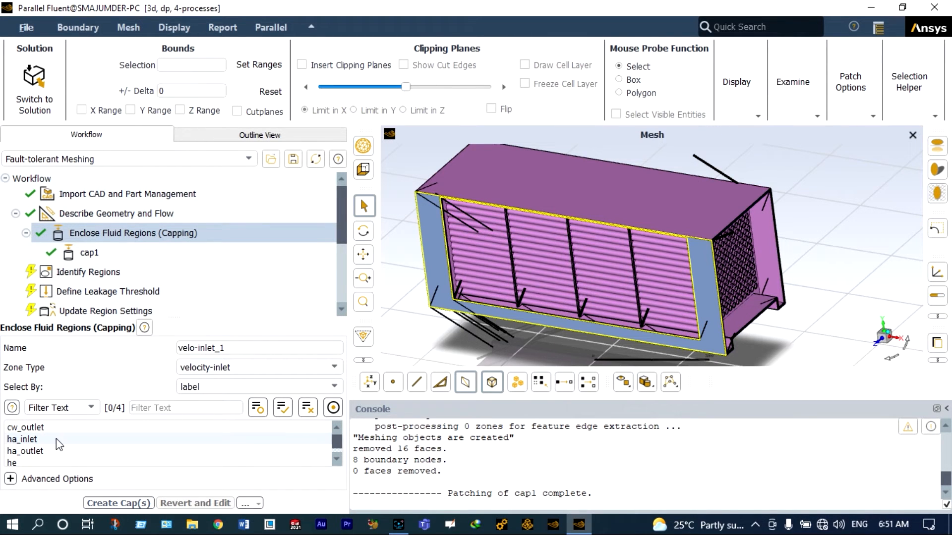
Create a velocity-inlet cap named cap2 over the ha_inlet label
left_click(35, 440)
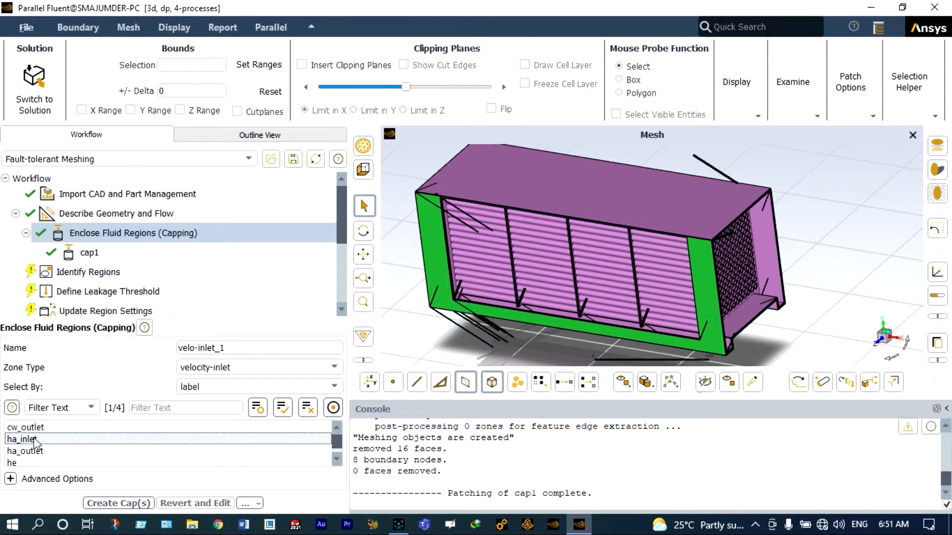
left_click(35, 439)
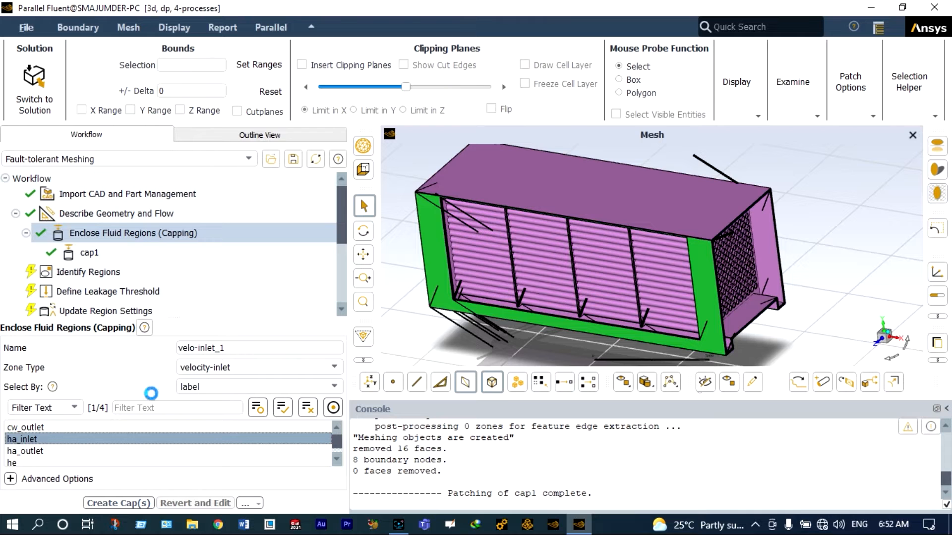
left_click(230, 349)
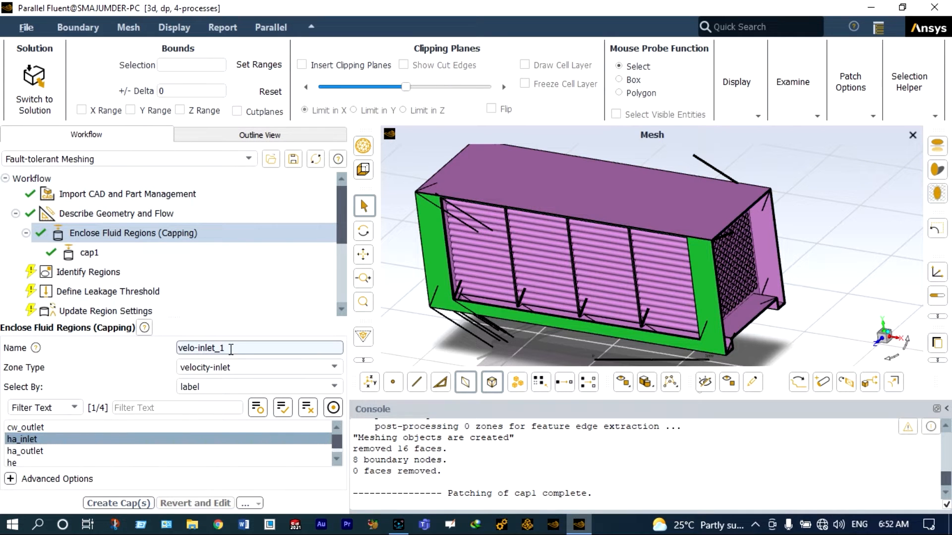
key("ctrl+a")
type("cap2")
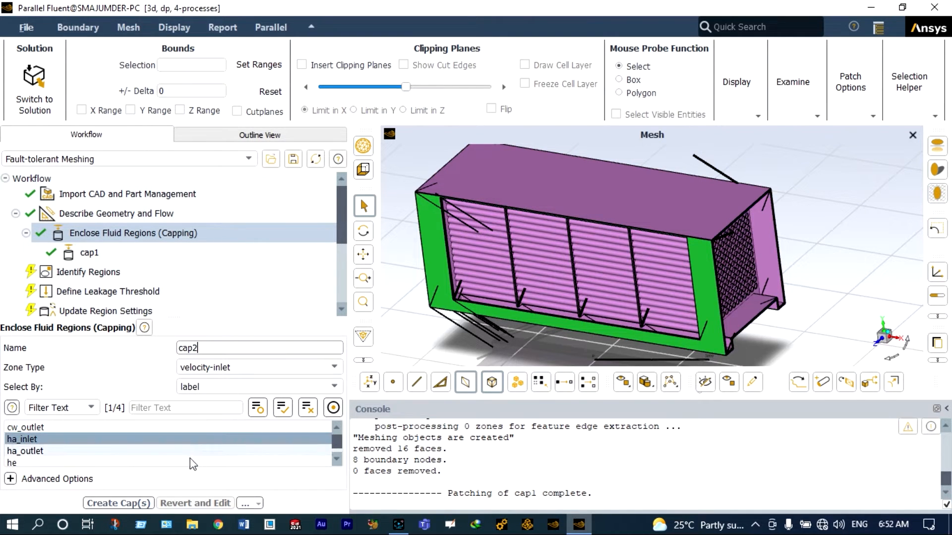
left_click(138, 503)
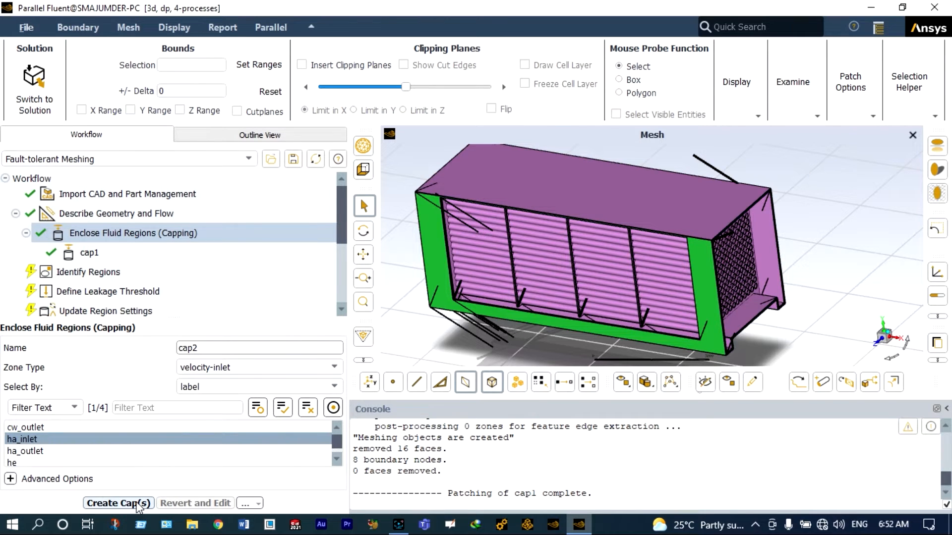
left_click(138, 503)
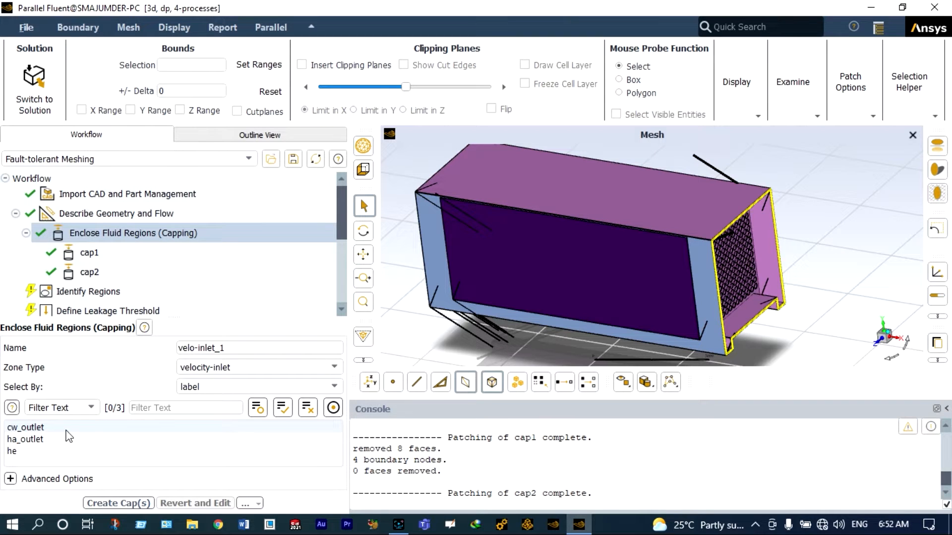
Create a cap named cap3 over the cw_outlet label with the zone type pressure-outlet
left_click(41, 427)
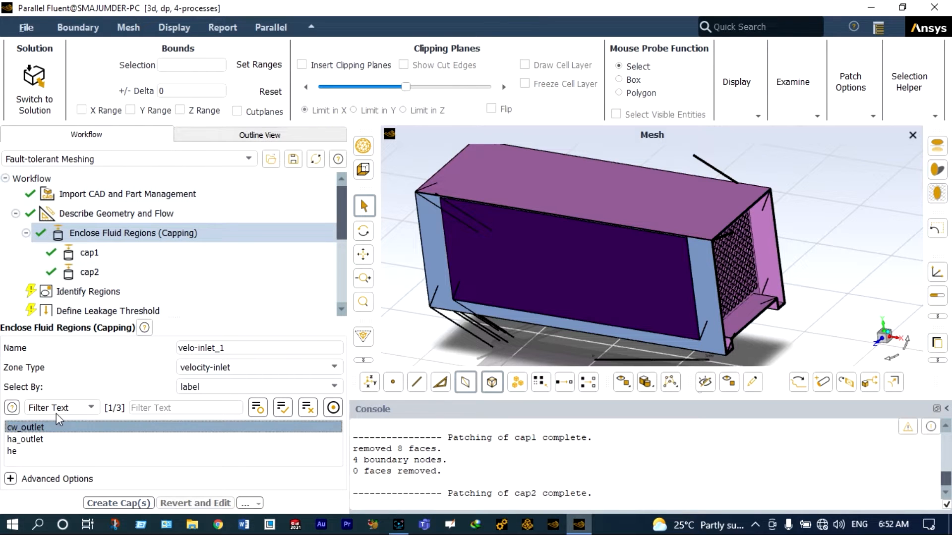
left_click(330, 371)
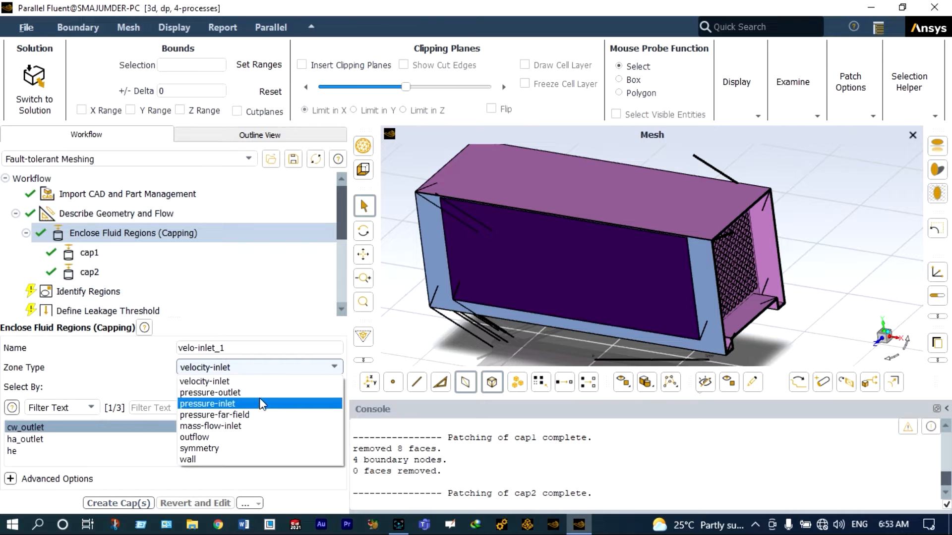
left_click(260, 393)
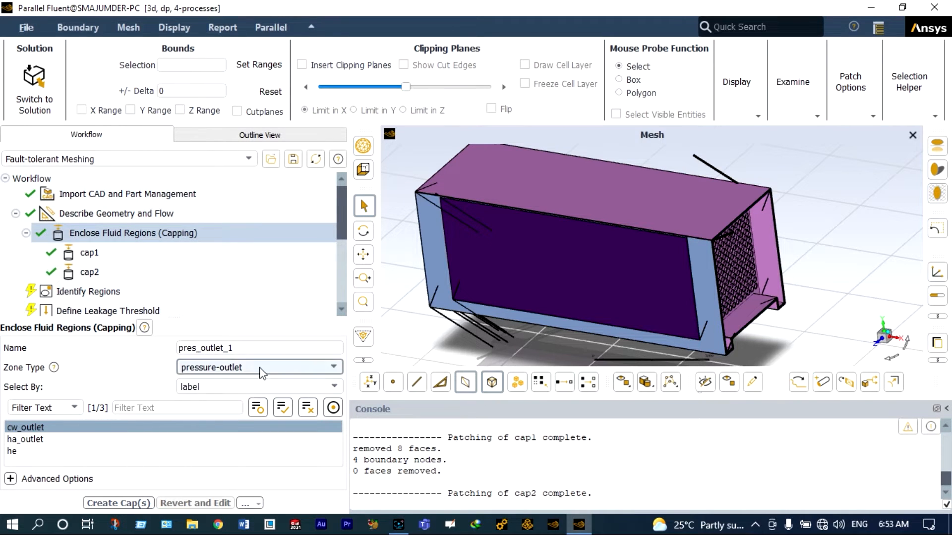
left_click(248, 349)
key("BackSpace")
key("BackSpace")
key("BackSpace")
key("BackSpace")
key("BackSpace")
key("BackSpace")
key("BackSpace")
key("BackSpace")
key("BackSpace")
key("BackSpace")
key("BackSpace")
key("BackSpace")
key("BackSpace")
type("cap3")
left_click(134, 502)
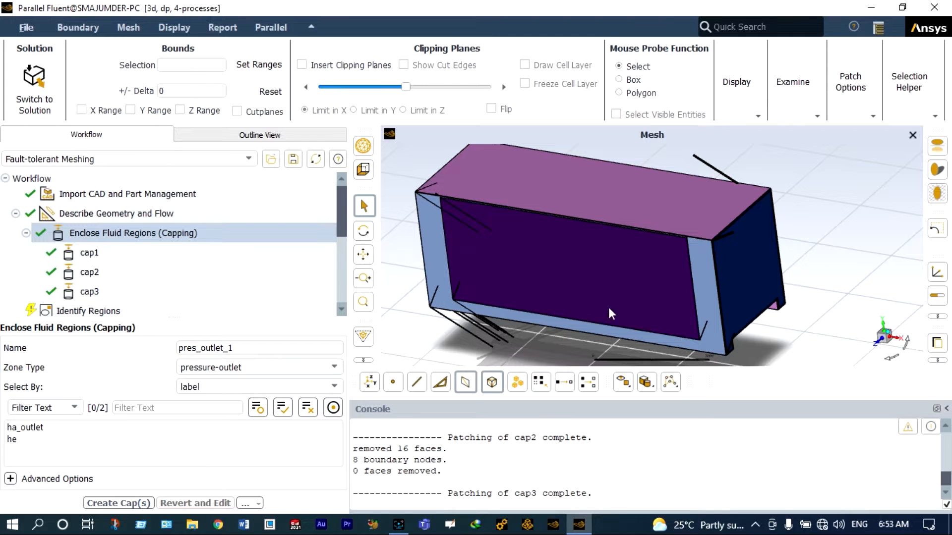
Create a pressure-outlet cap named cap4 over the ha_outlet label
left_click(40, 430)
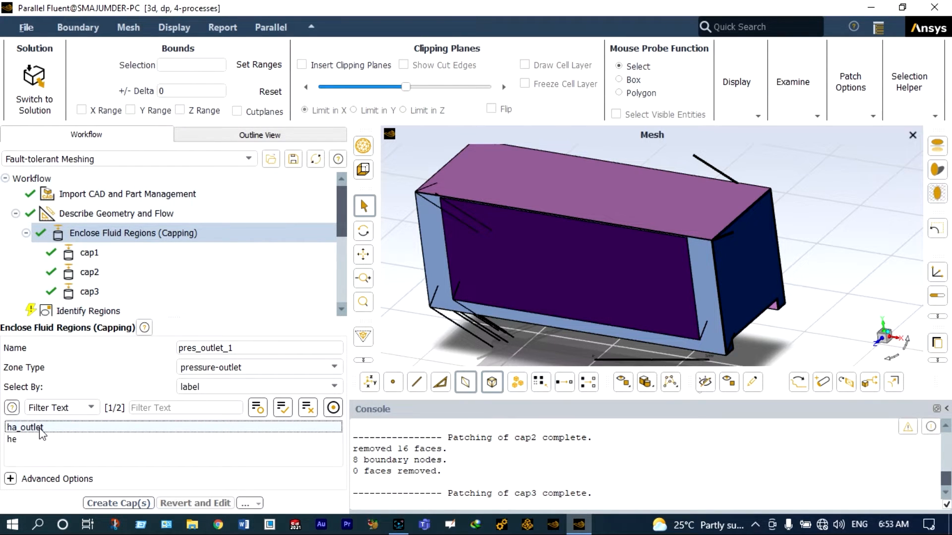
left_click(40, 429)
left_click(242, 348)
key("BackSpace")
key("BackSpace")
key("BackSpace")
key("BackSpace")
key("BackSpace")
key("BackSpace")
key("BackSpace")
key("BackSpace")
key("BackSpace")
key("BackSpace")
key("BackSpace")
key("BackSpace")
key("BackSpace")
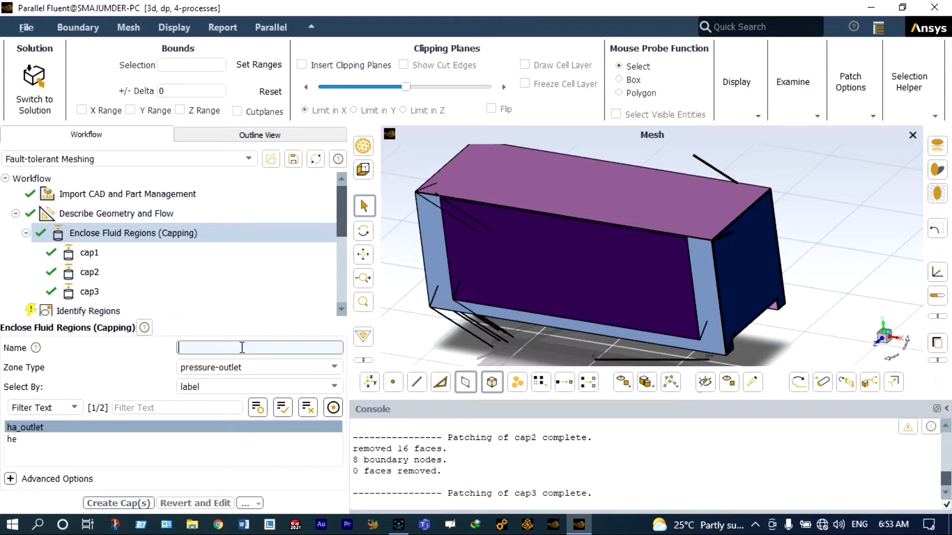
type("cap4")
key("Return")
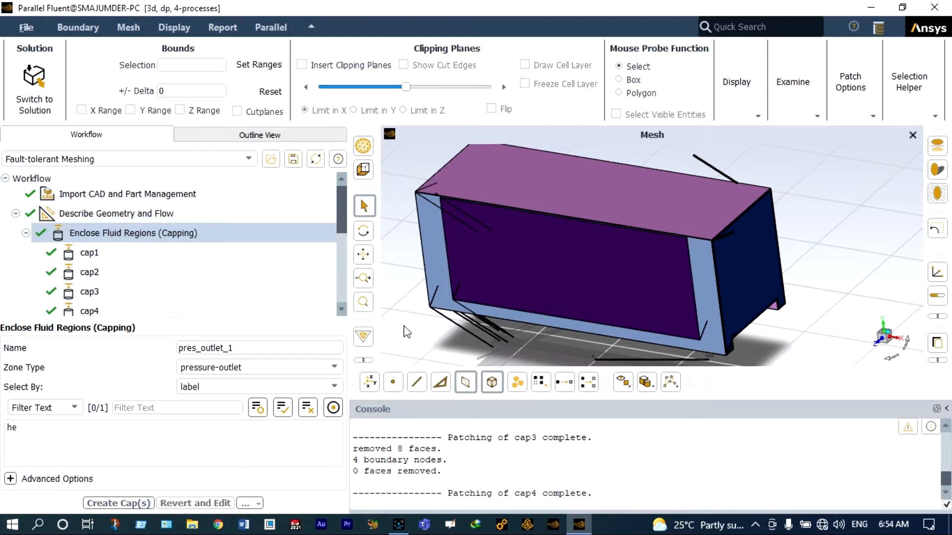
In the Identify Regions task, define the fluid region's location with the Offset Method, using cap1 as the reference object
left_click_drag(406, 332, 764, 304)
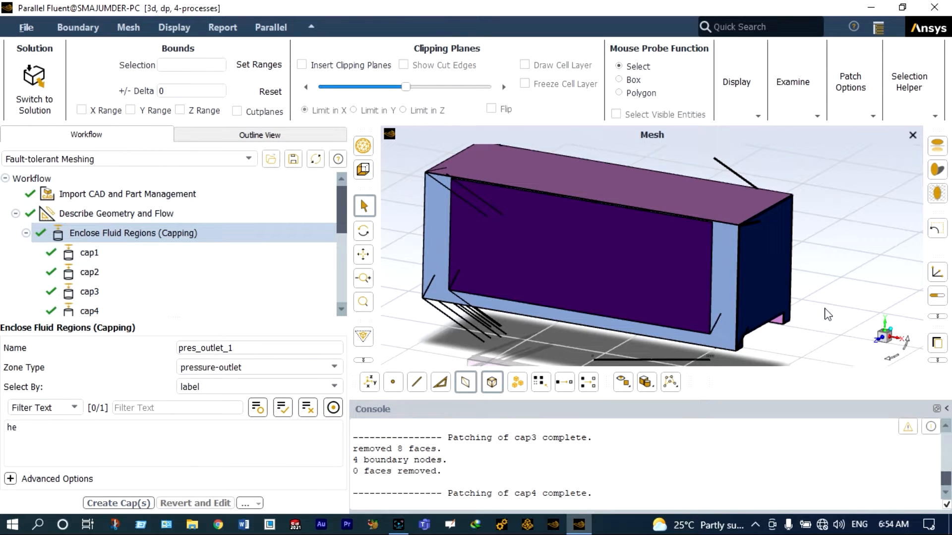
left_click(850, 299)
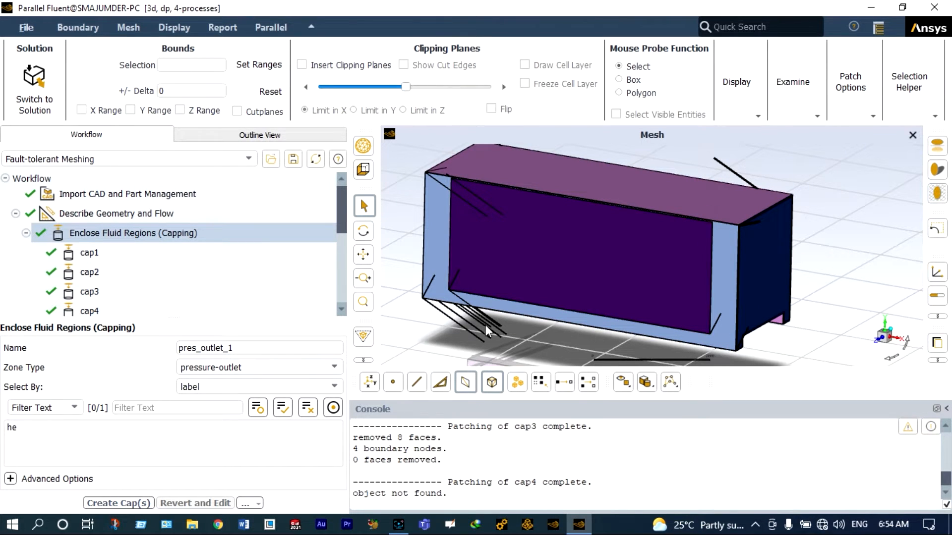
left_click_drag(338, 225, 337, 246)
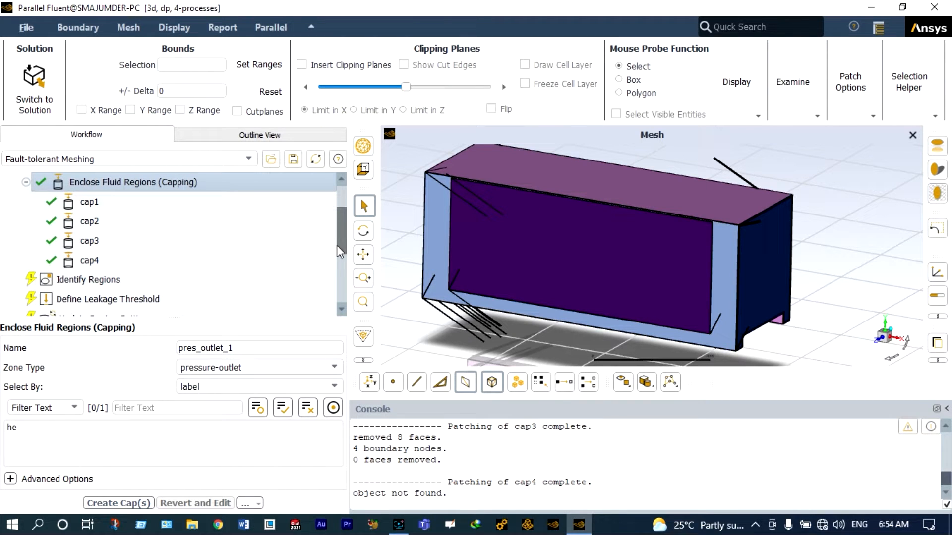
left_click(131, 279)
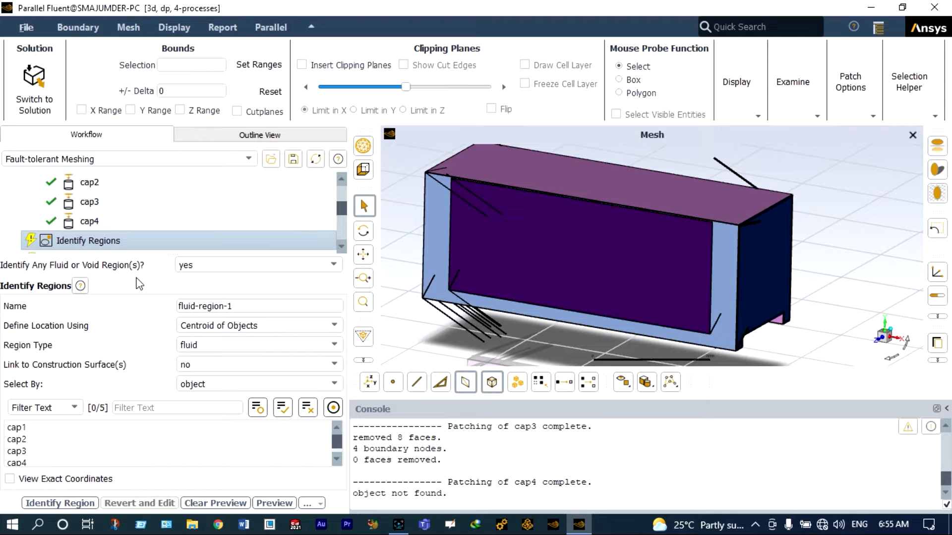
left_click(295, 331)
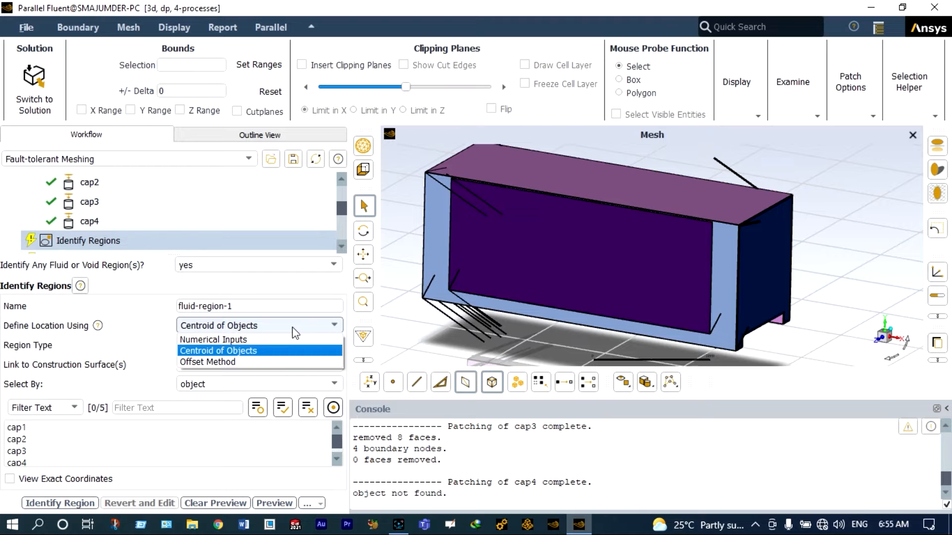
left_click(267, 363)
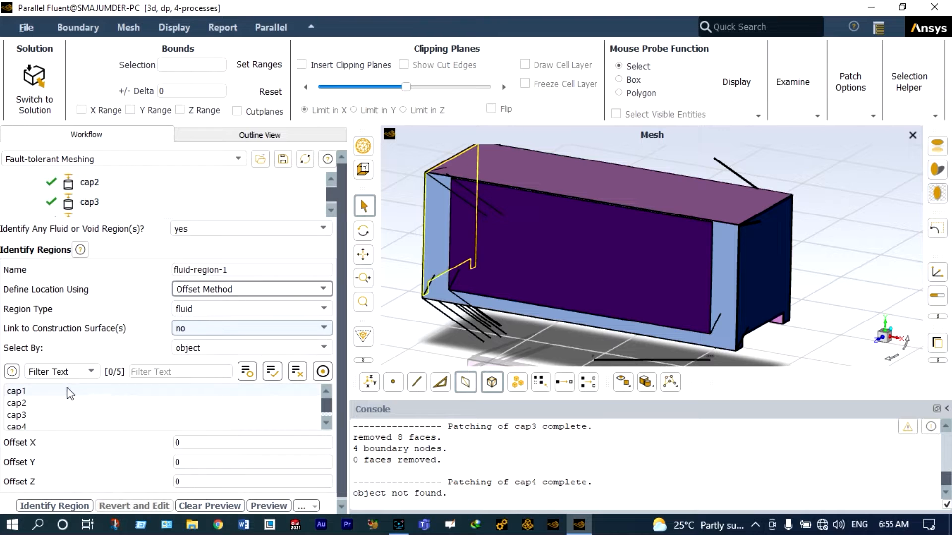
left_click(24, 391)
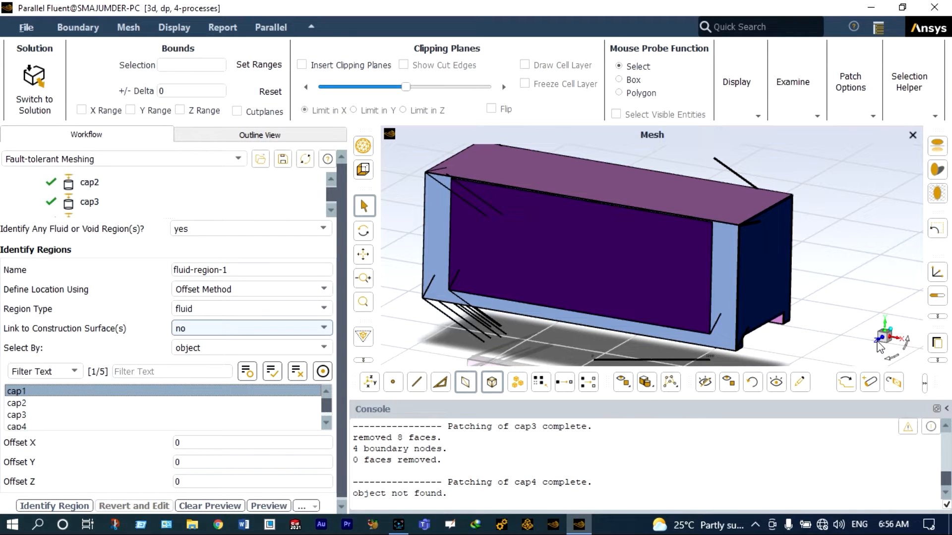
Set the X offset of the fluid region's point from cap1 to 250
left_click(880, 346)
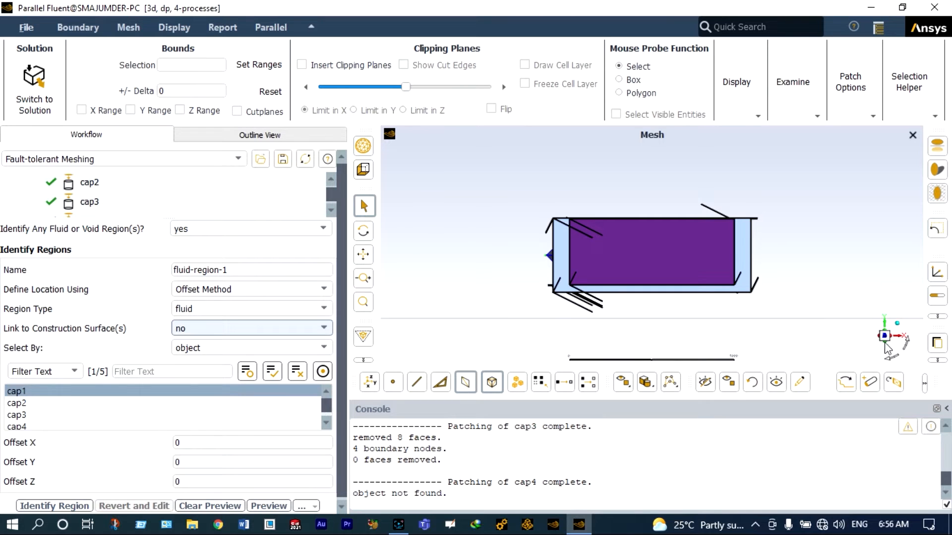
scroll(609, 251, "up", 2)
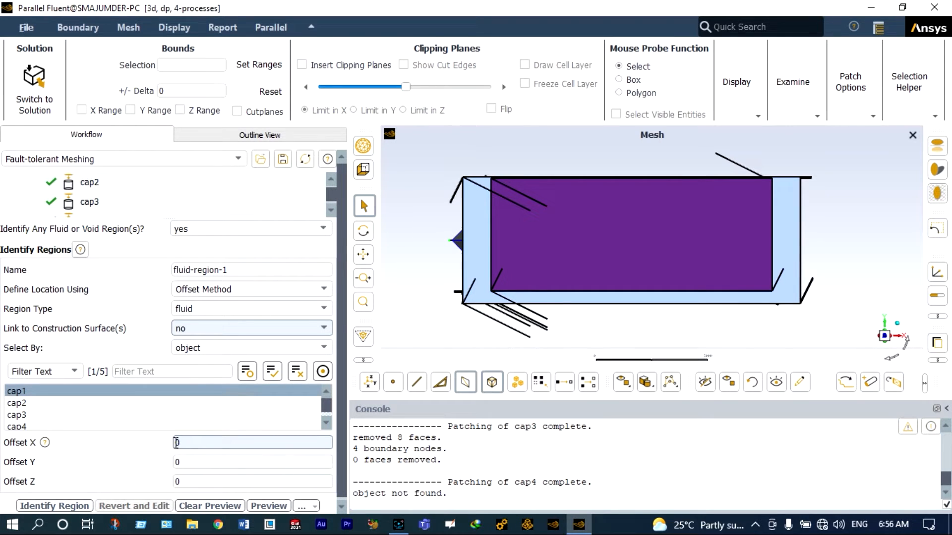
double_click(197, 438)
type("250")
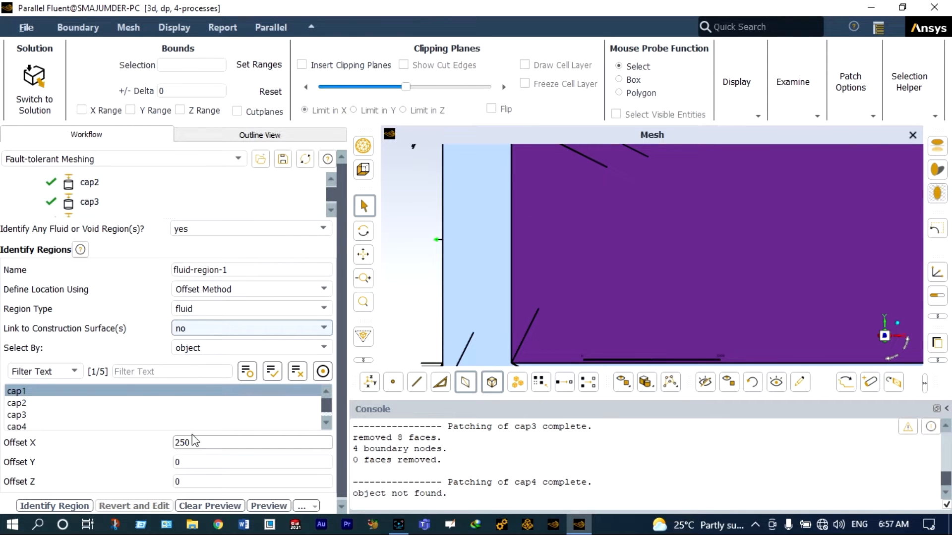
key("Right")
Cut the model with a clipping plane limited in Z and examine where the region point lies relative to the header and tubes
scroll(440, 273, "down", 2)
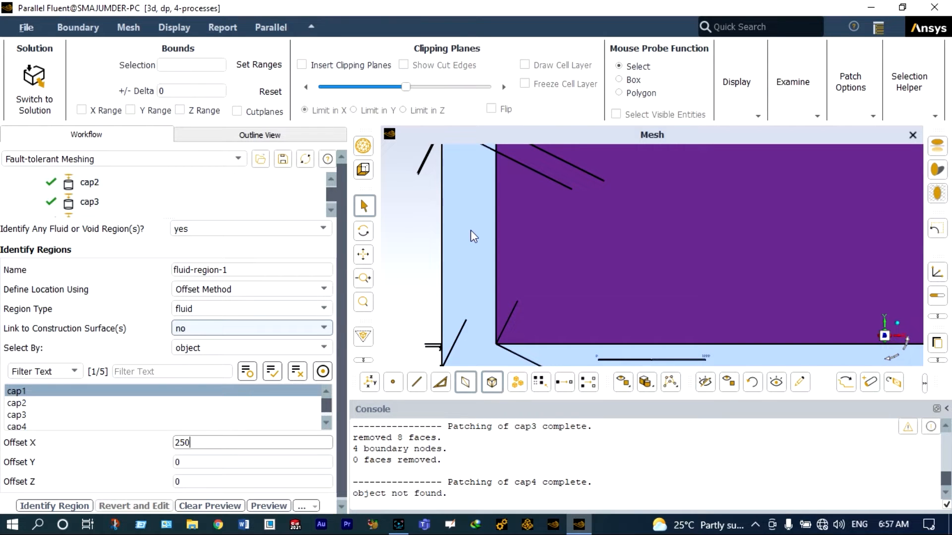
scroll(471, 230, "down", 2)
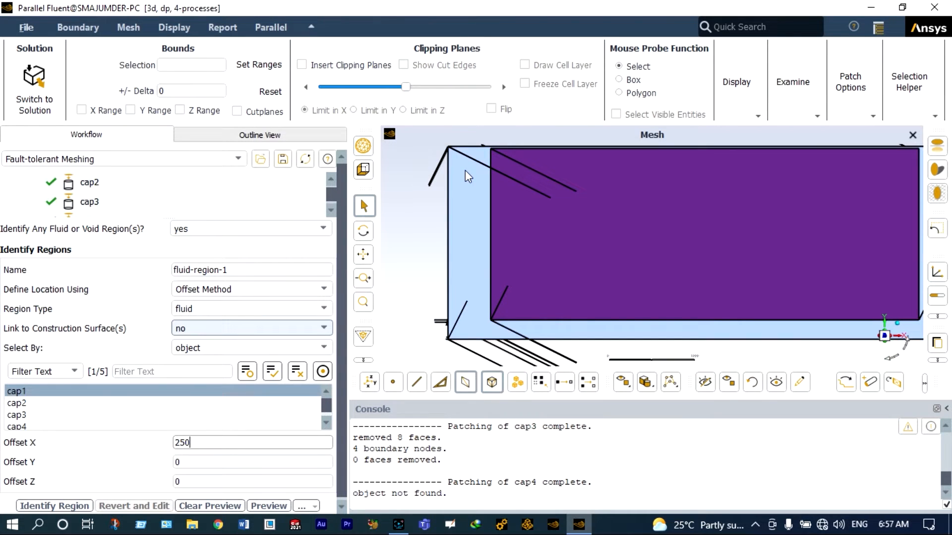
left_click(301, 65)
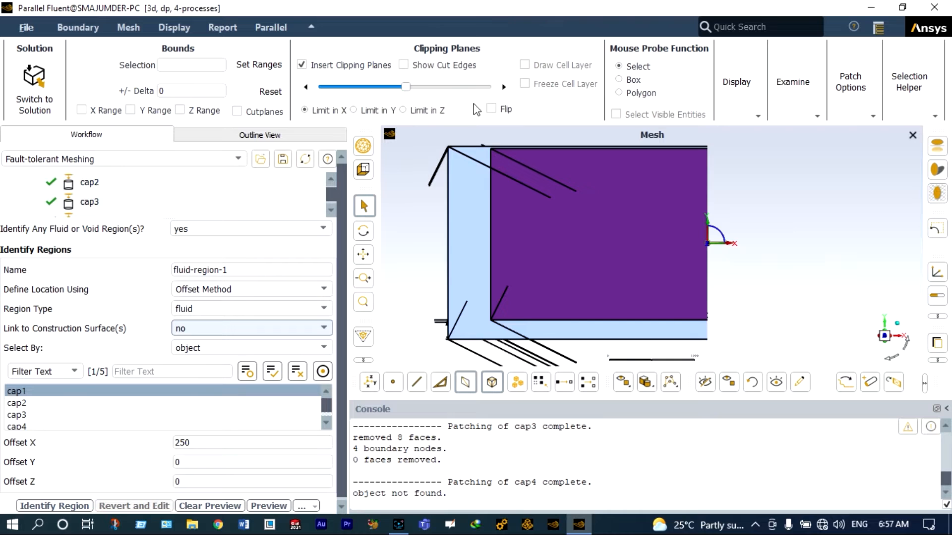
left_click(403, 110)
scroll(474, 245, "up", 2)
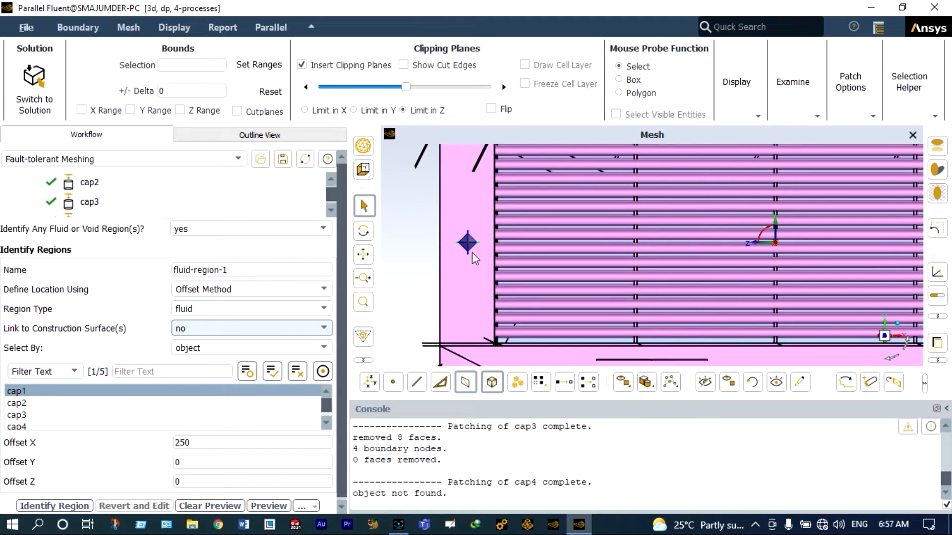
scroll(465, 258, "down", 4)
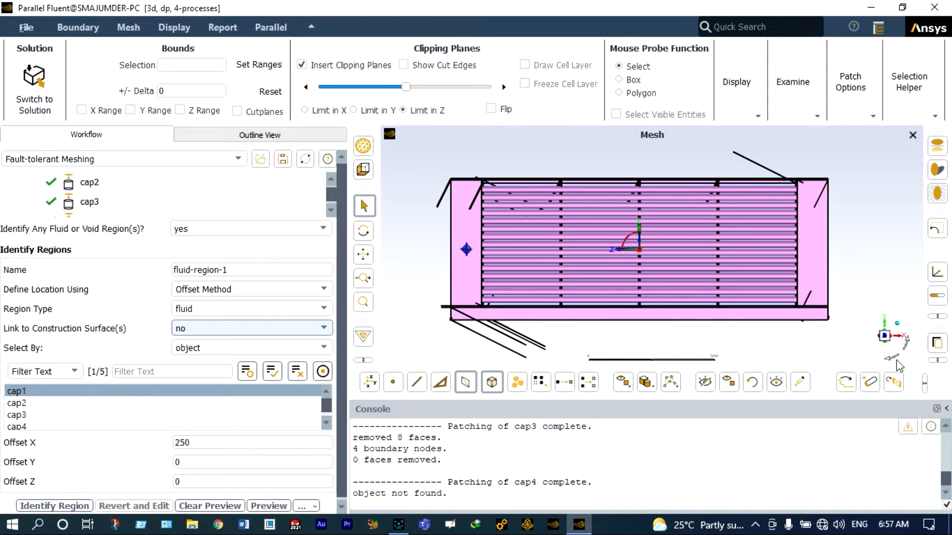
left_click(896, 360)
scroll(560, 321, "up", 5)
scroll(532, 280, "up", 2)
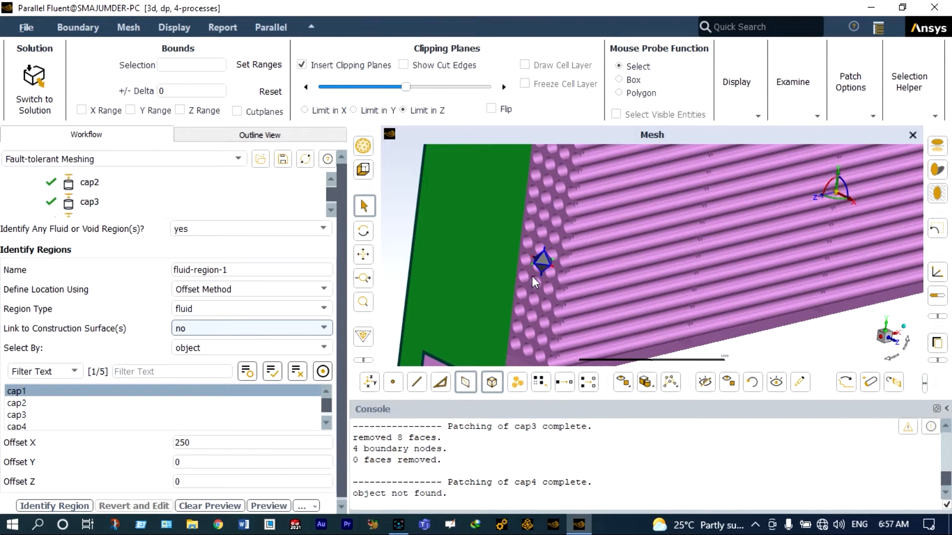
scroll(531, 275, "up", 3)
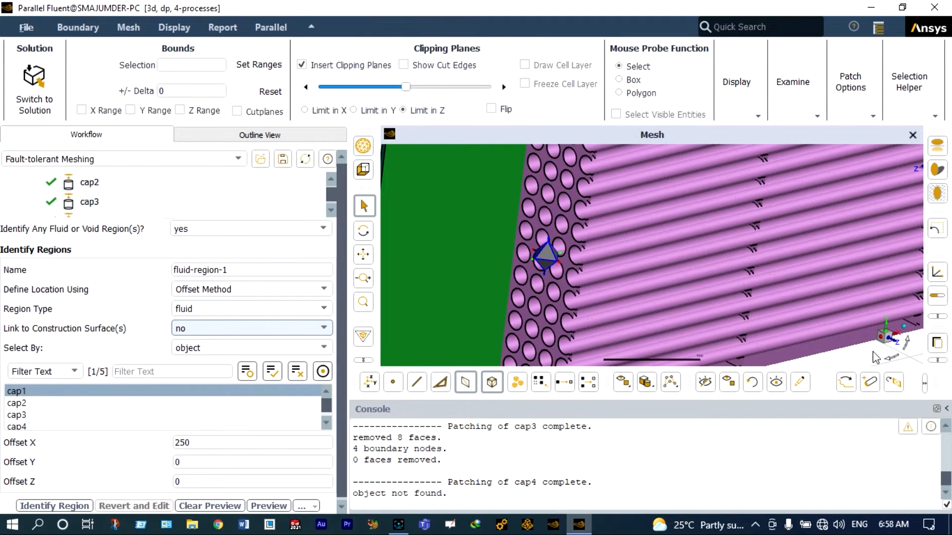
left_click(897, 345)
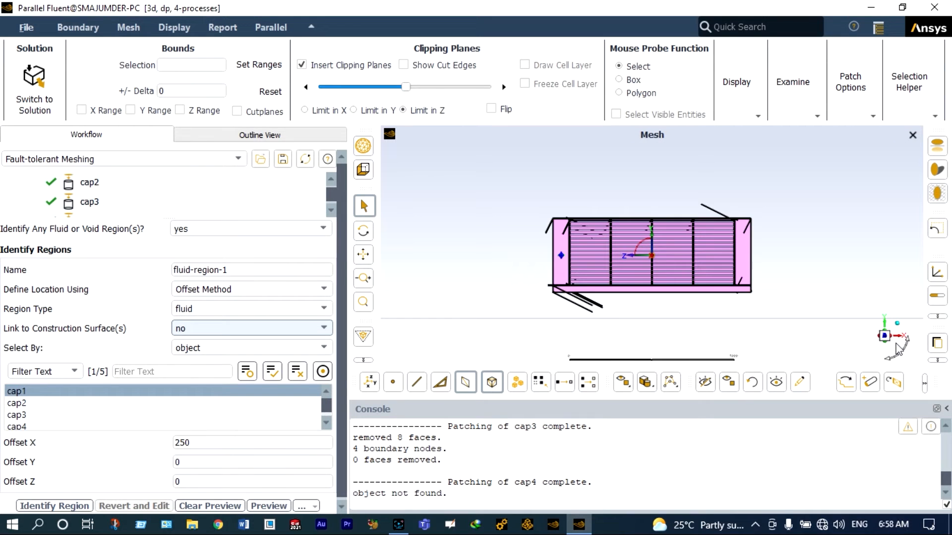
Name the fluid region cold-water-region and identify it
left_click(234, 270)
key("BackSpace")
key("BackSpace")
key("Left")
key("ctrl+Left")
key("ctrl+Left")
key("BackSpace")
key("BackSpace")
key("BackSpace")
key("BackSpace")
key("BackSpace")
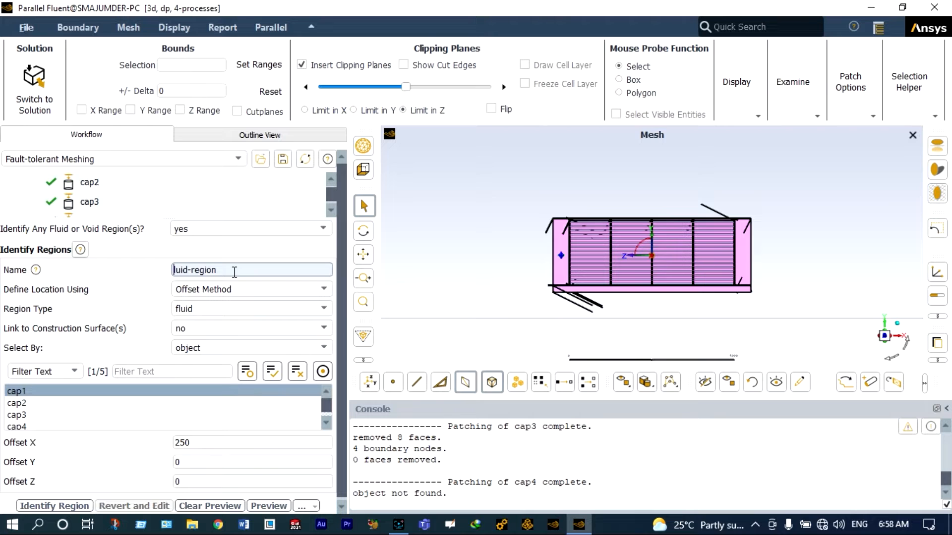
type("cold-water")
left_click(80, 507)
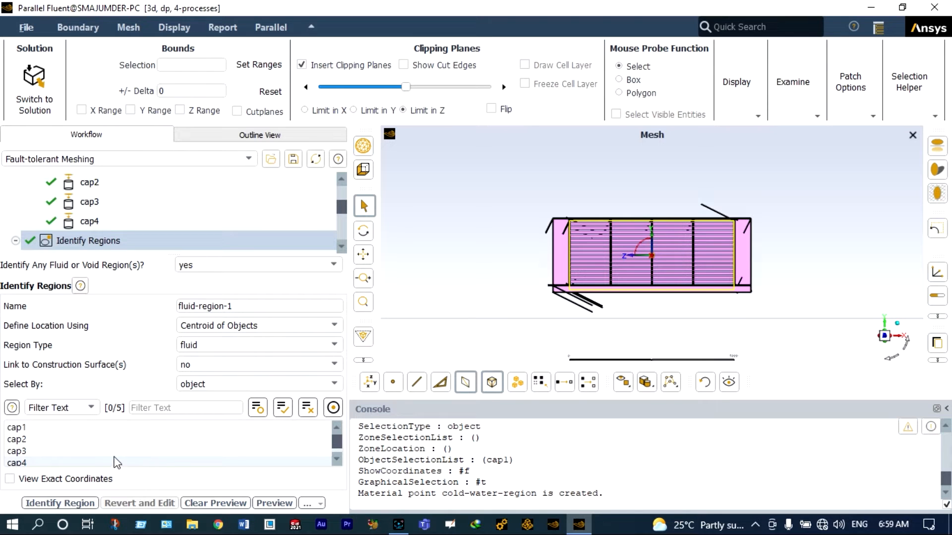
Locate a second fluid region with the Offset Method from cap2, turning off the clipping plane to view the model from its X side
left_click(34, 439)
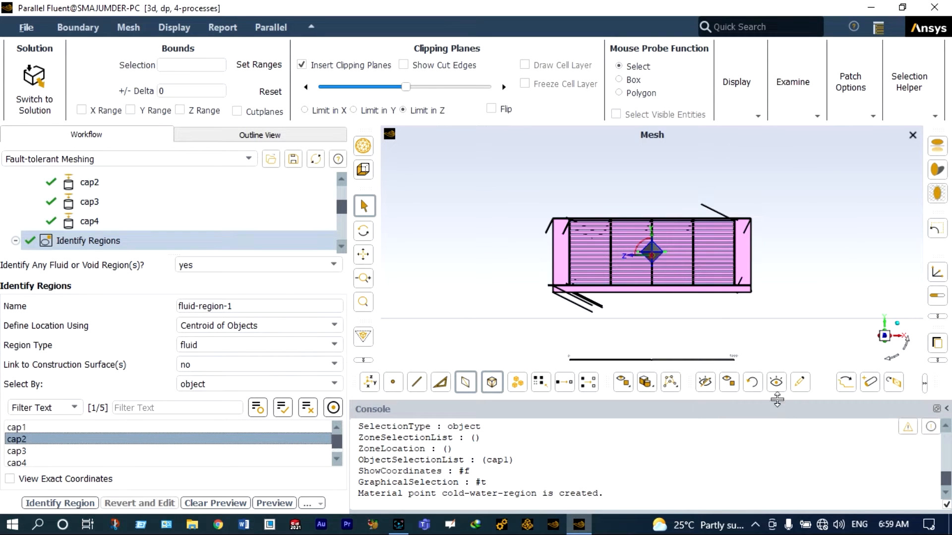
left_click(884, 362)
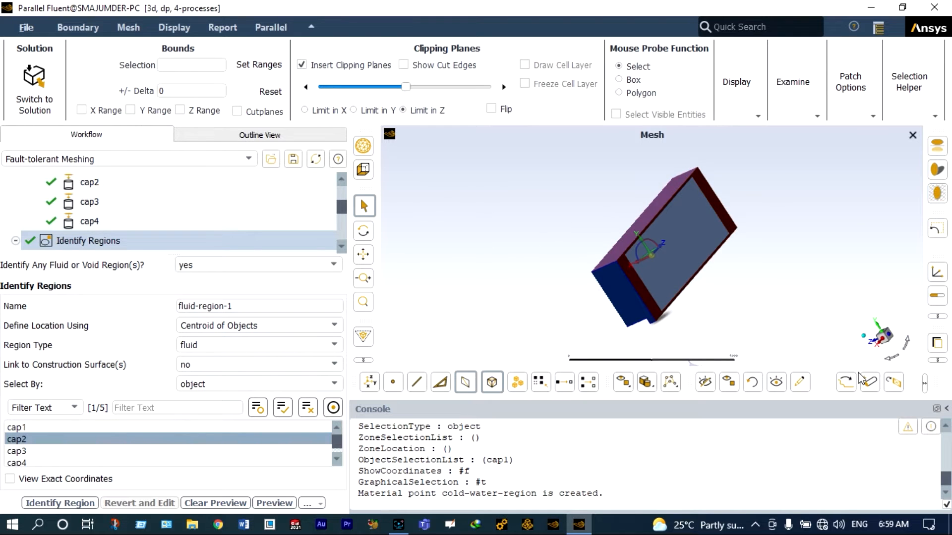
left_click(301, 65)
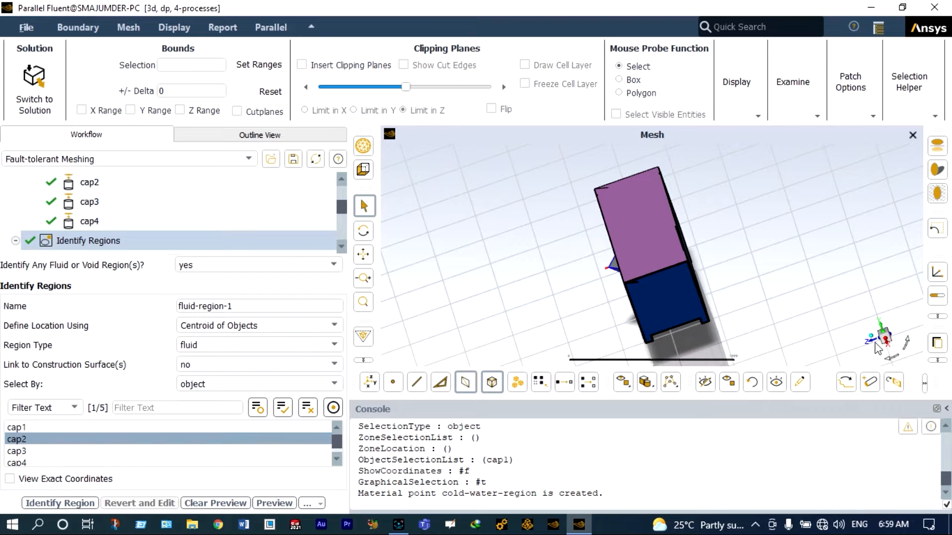
left_click(891, 353)
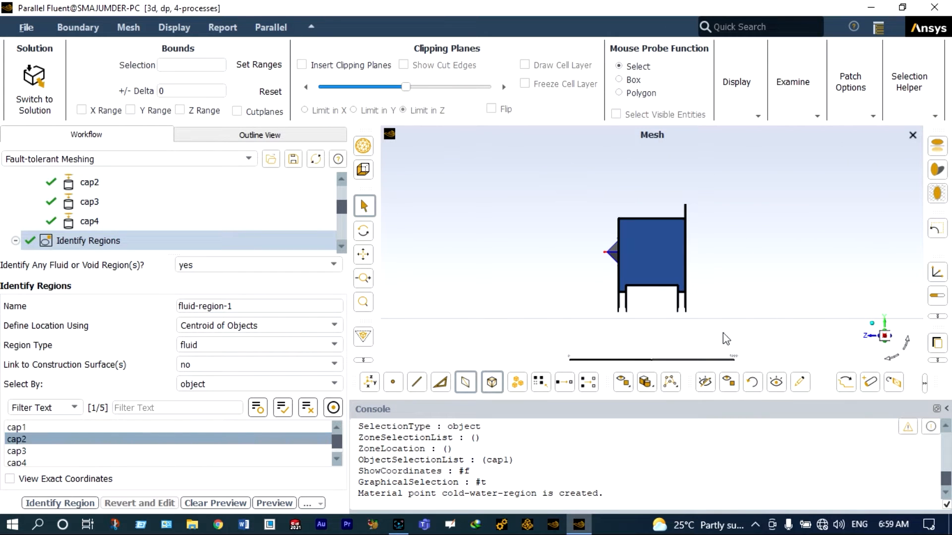
scroll(634, 260, "up", 5)
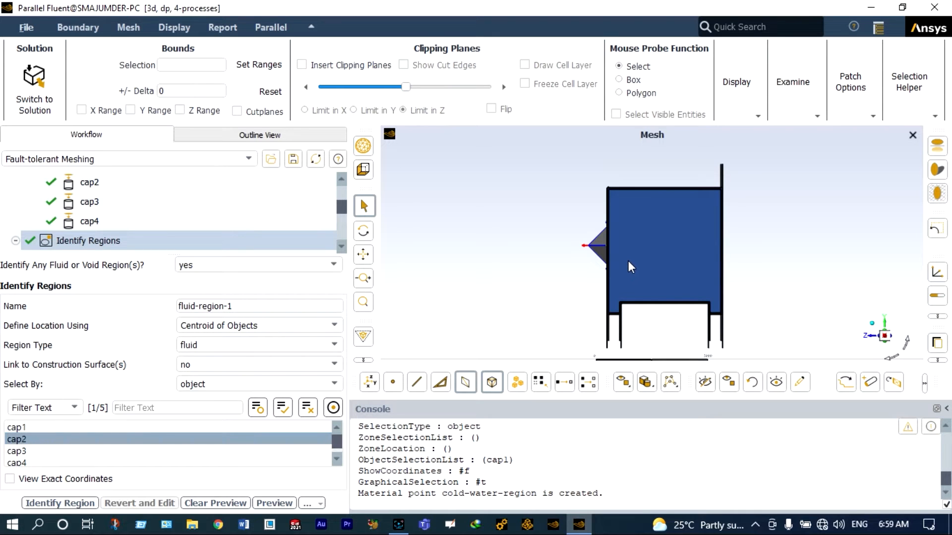
scroll(629, 242, "up", 3)
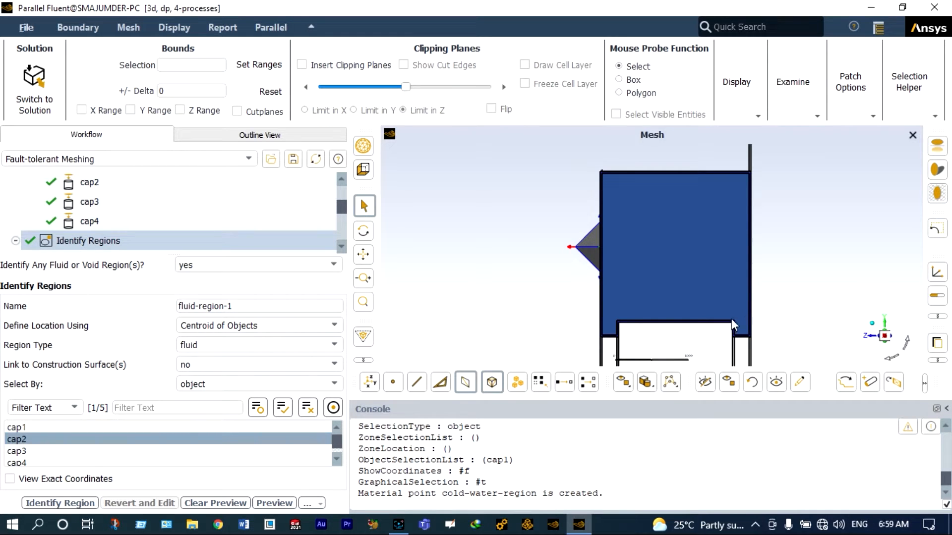
left_click(334, 327)
left_click(292, 363)
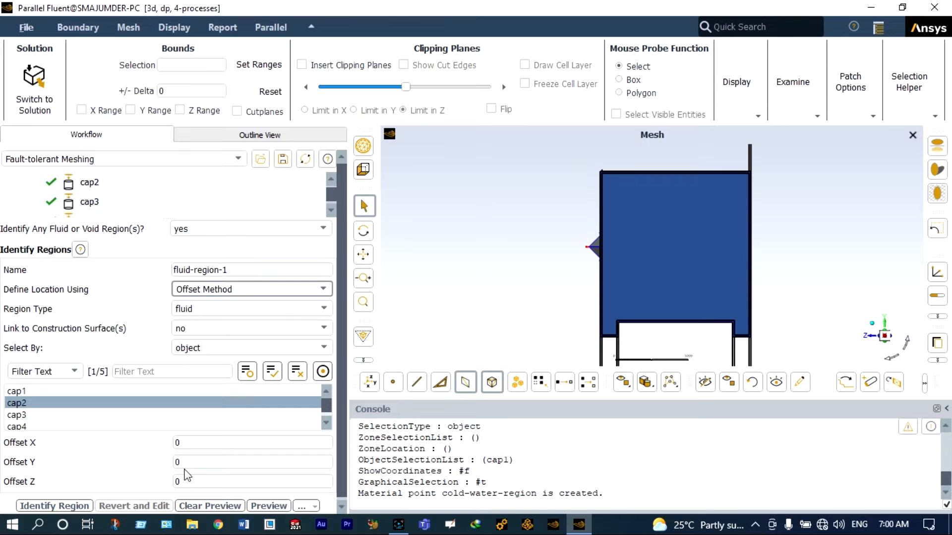
Set the region point's Z offset from cap2 to -120 and check its position on a clipping plane limited in X
left_click(177, 481)
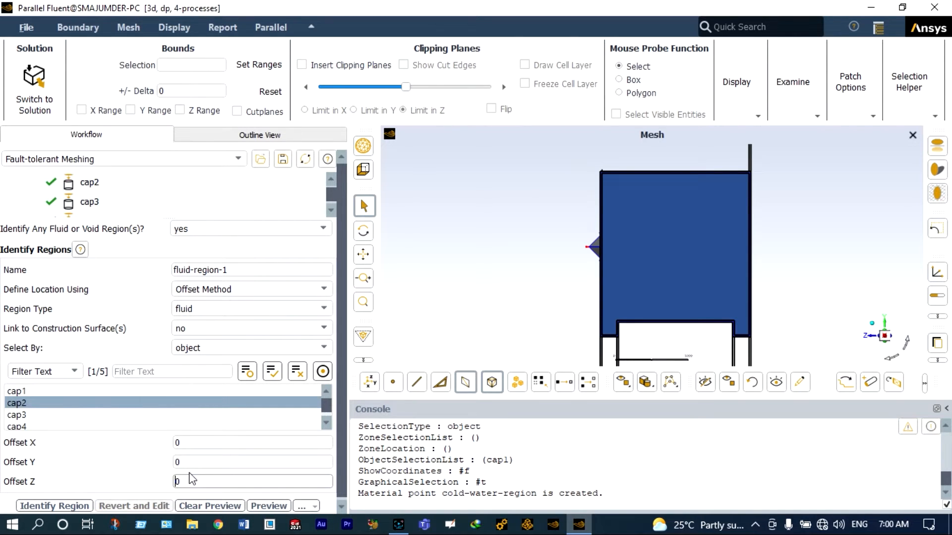
type("-12")
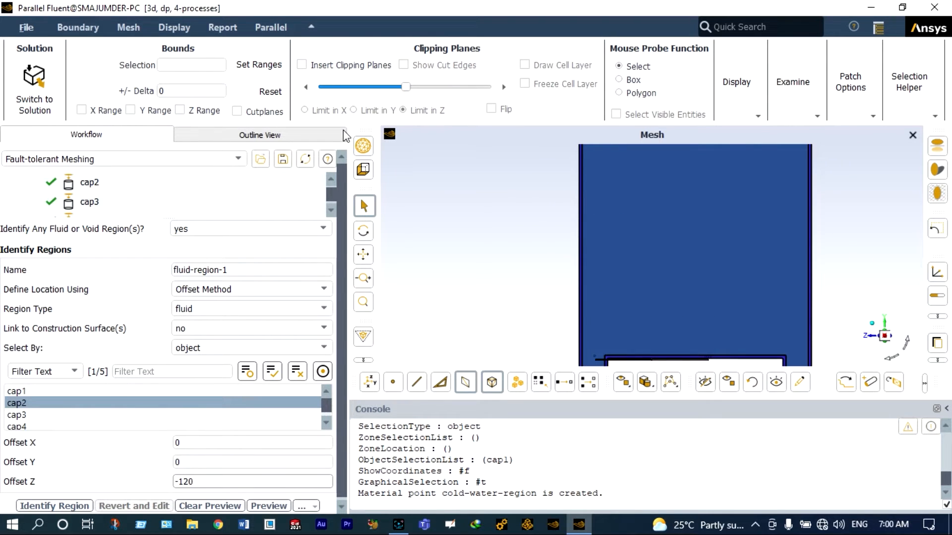
left_click(302, 65)
left_click(304, 109)
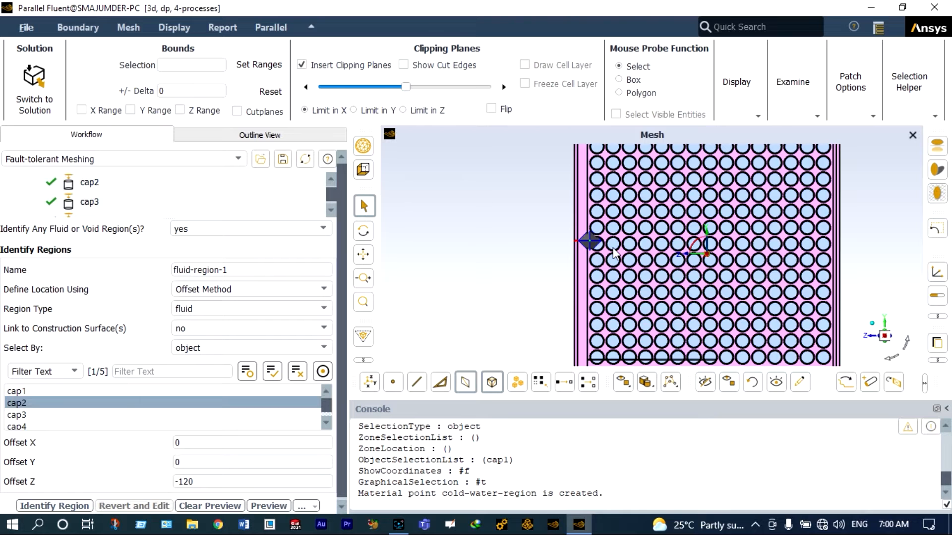
scroll(615, 253, "up", 5)
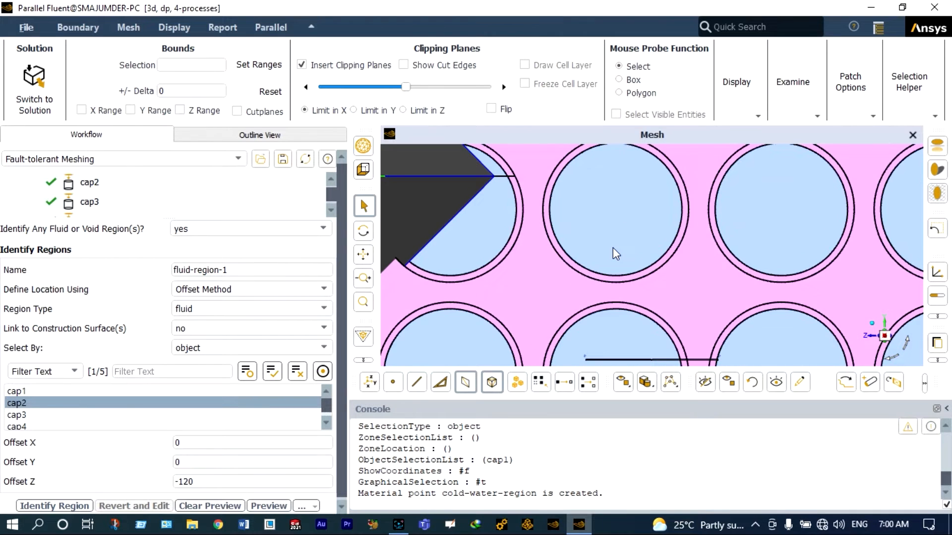
scroll(613, 248, "down", 3)
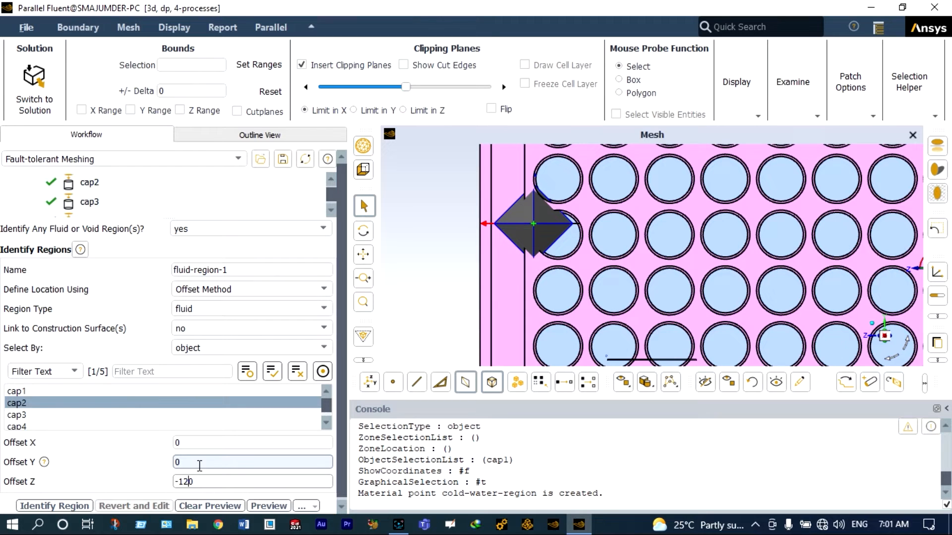
Set the region point's Z offset from cap2 to -70 and check its position between the casing wall and the tubes
key("BackSpace")
key("BackSpace")
type("8")
key("BackSpace")
key("BackSpace")
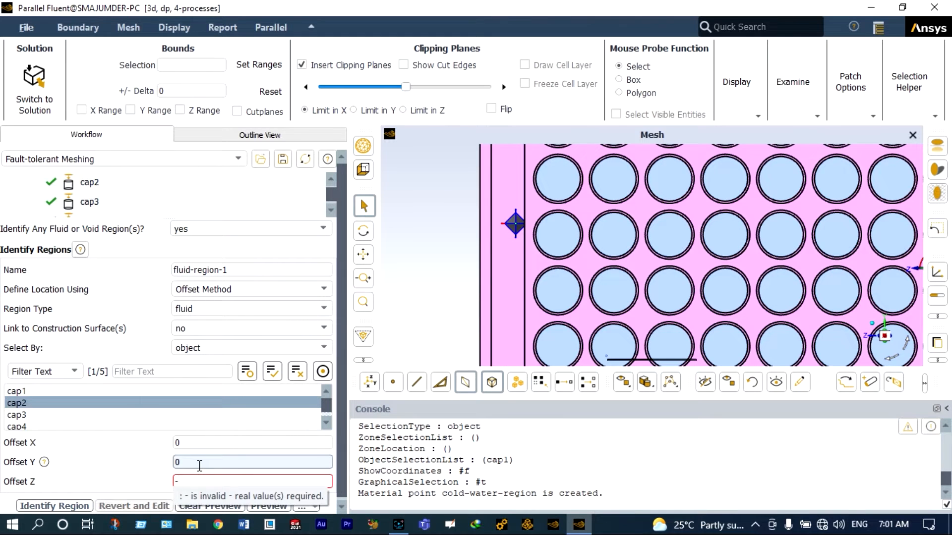
type("70")
left_click(199, 465)
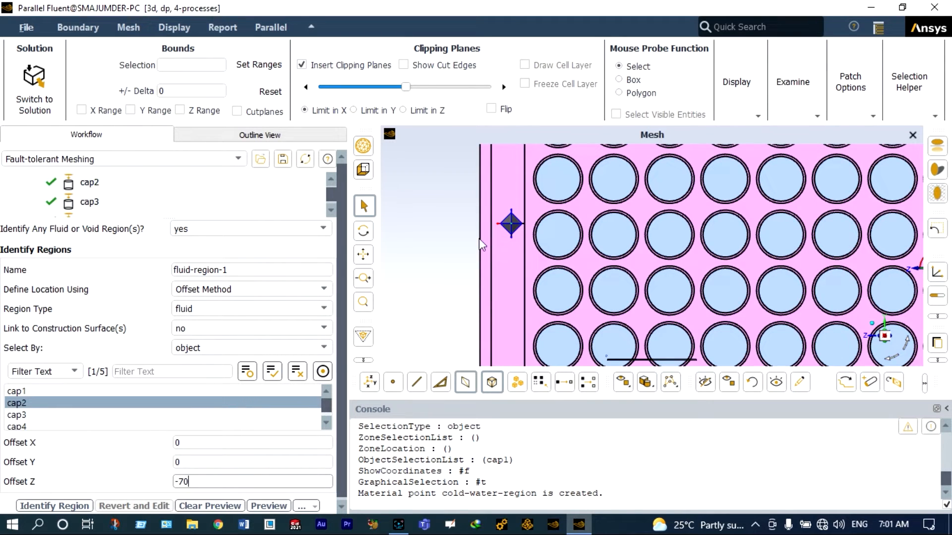
scroll(479, 239, "up", 2)
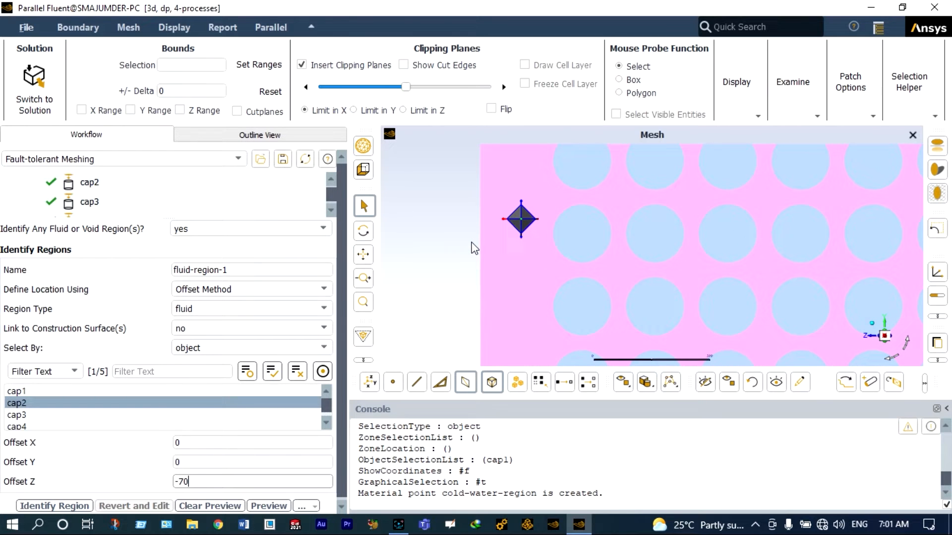
scroll(471, 242, "down", 3)
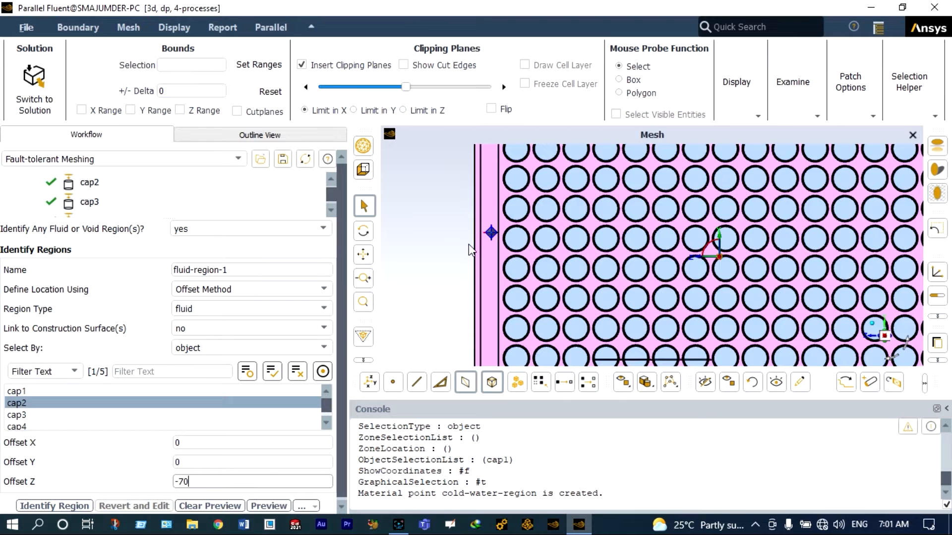
scroll(468, 244, "down", 5)
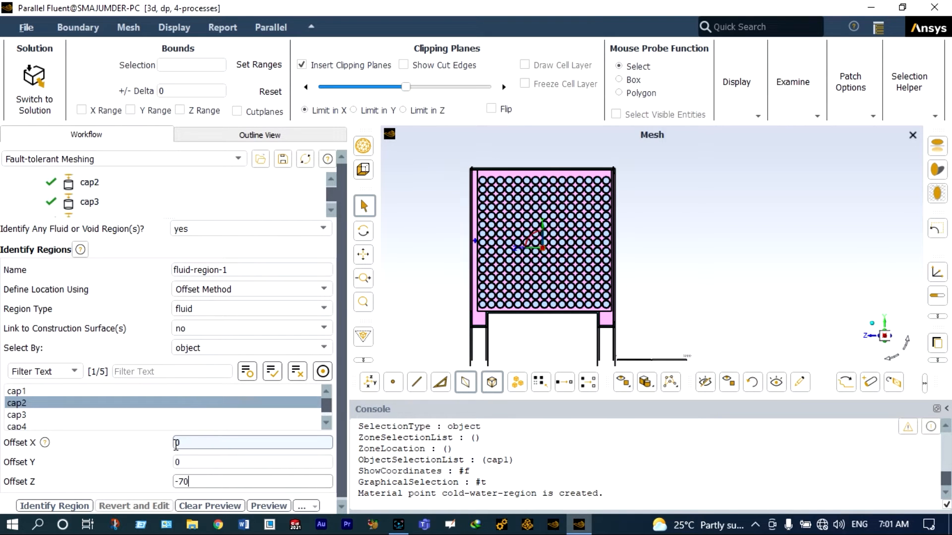
Name the second fluid region hot-air-region and identify it
left_click(237, 269)
key("BackSpace")
key("BackSpace")
key("BackSpace")
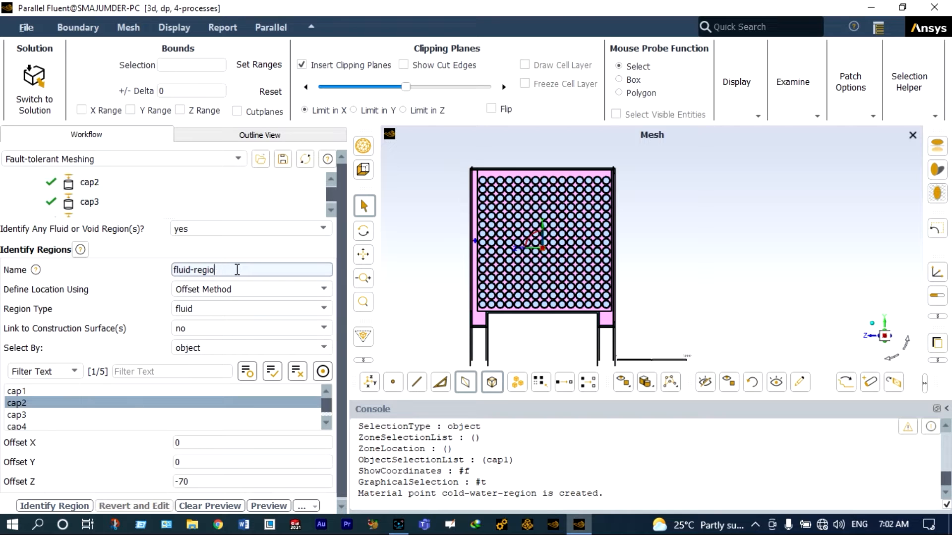
type("n")
left_click(191, 270)
key("BackSpace")
key("BackSpace")
key("BackSpace")
key("BackSpace")
key("BackSpace")
type("hot-air")
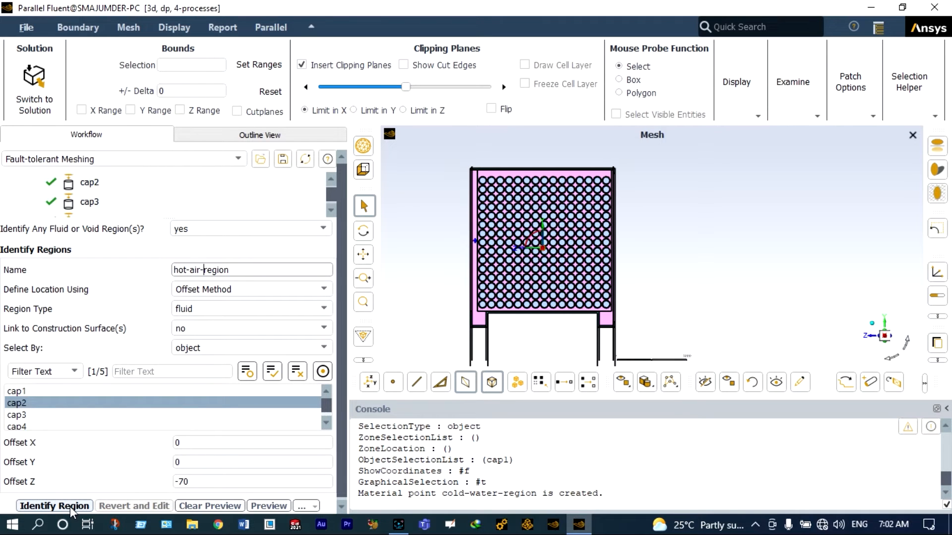
left_click(70, 506)
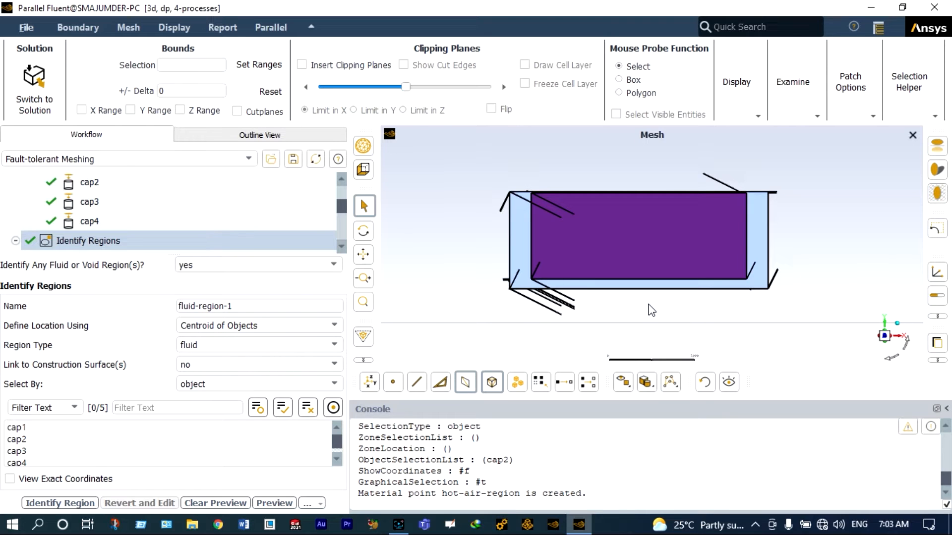
Define a void-type region with the Offset Method, using the circular_profile_cross_flow_he9 object as the reference
left_click(334, 344)
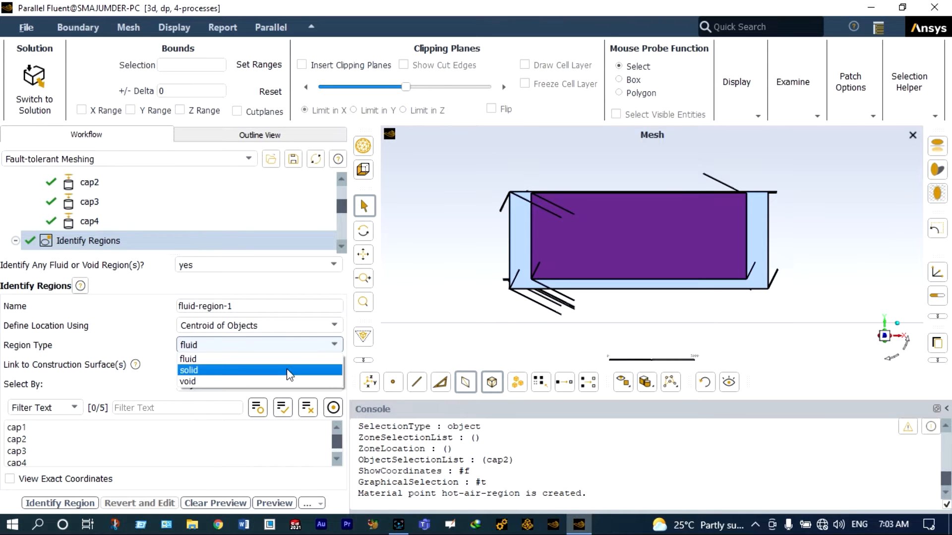
left_click(284, 382)
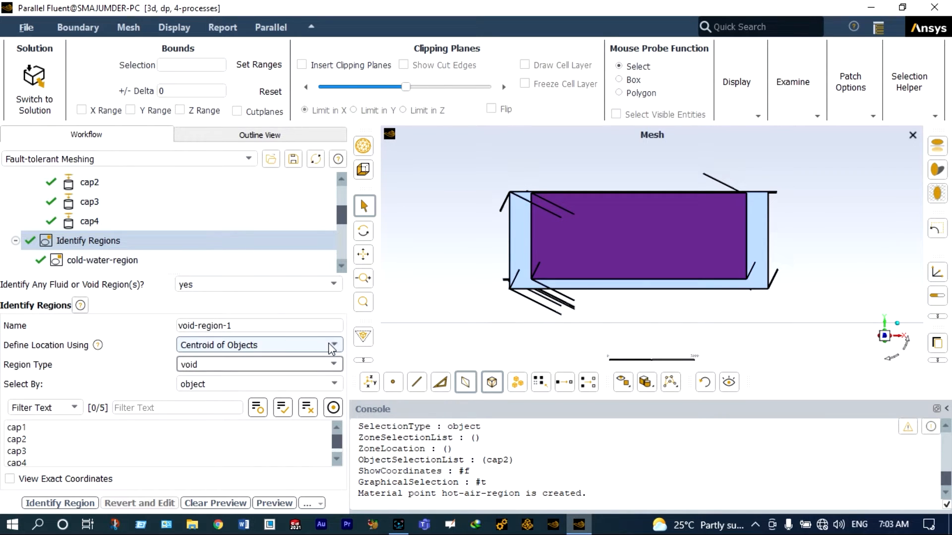
left_click(331, 347)
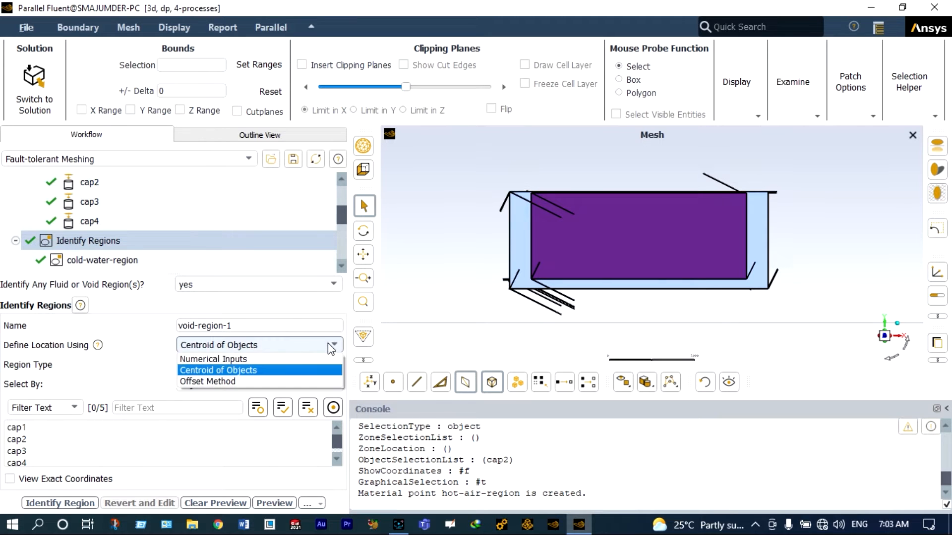
left_click(290, 379)
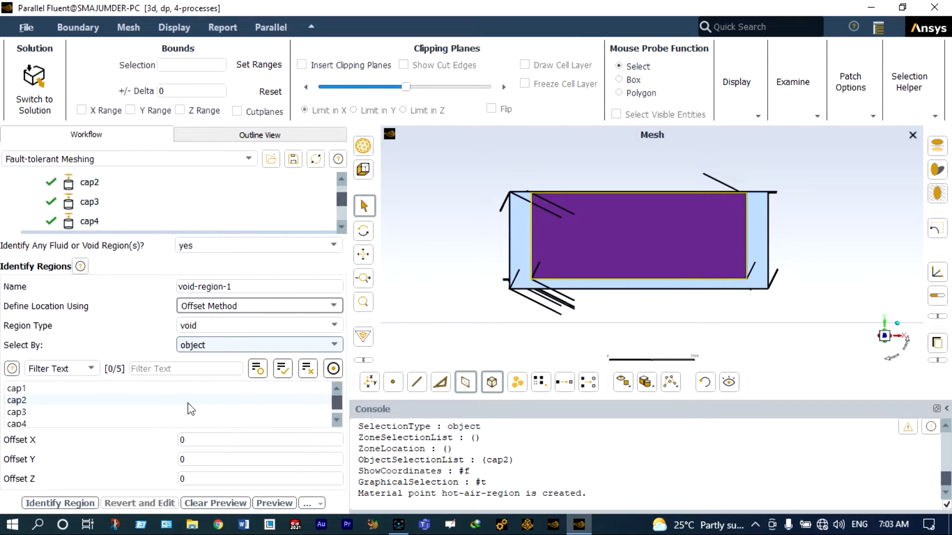
scroll(191, 409, "down", 1)
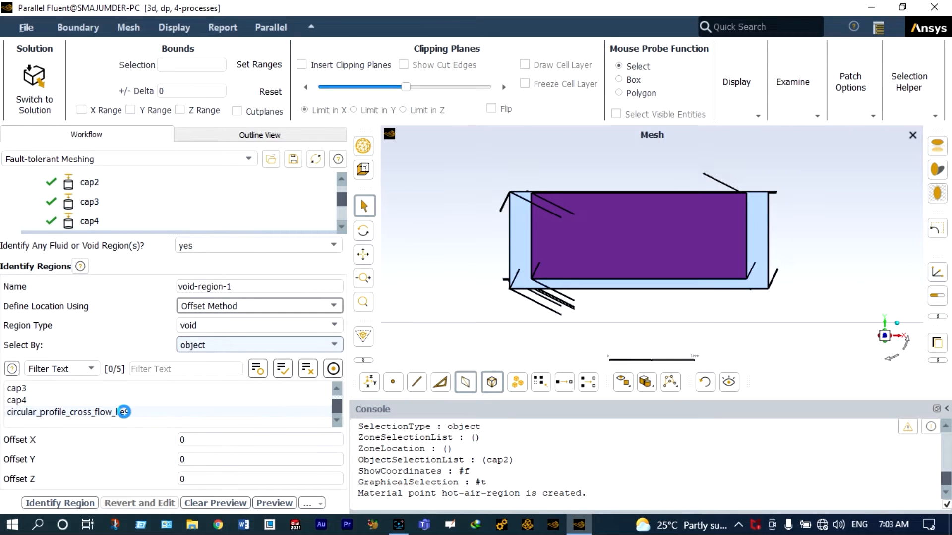
left_click(124, 412)
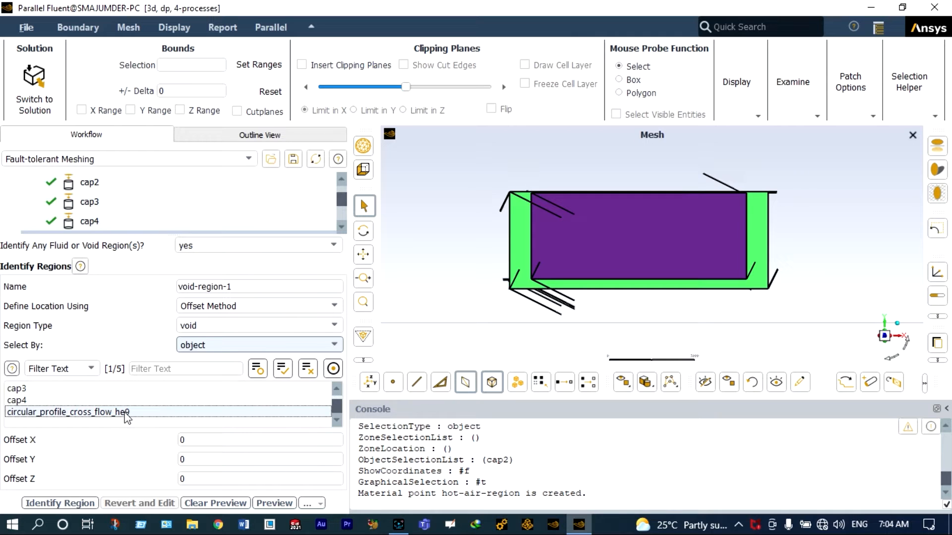
Set the void region point's Y offset to 2000 and check its position relative to the heat exchanger
left_click(182, 458)
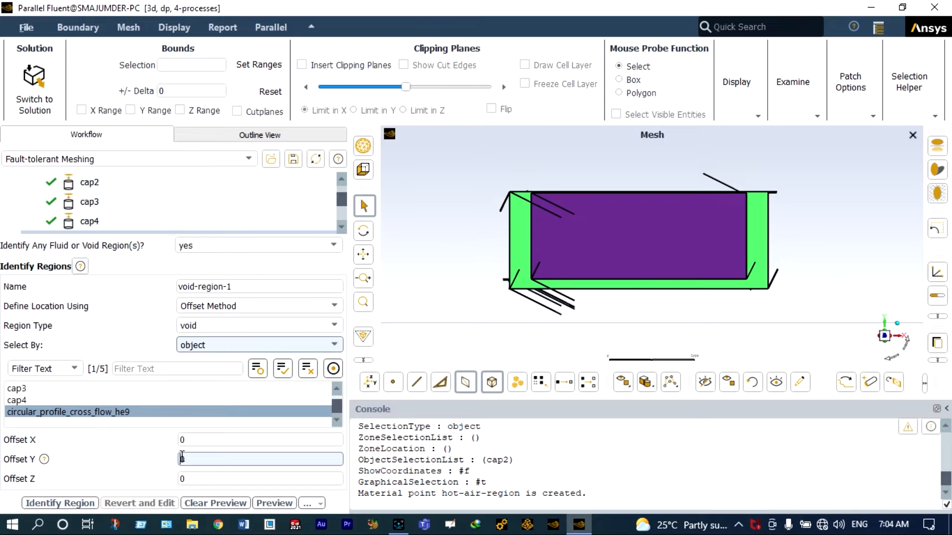
type("2000")
key("Return")
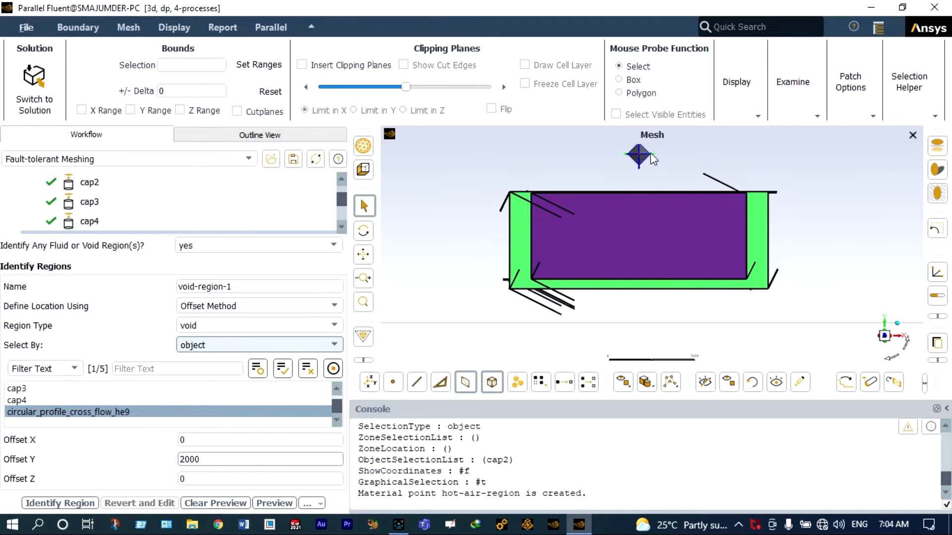
scroll(650, 153, "down", 1)
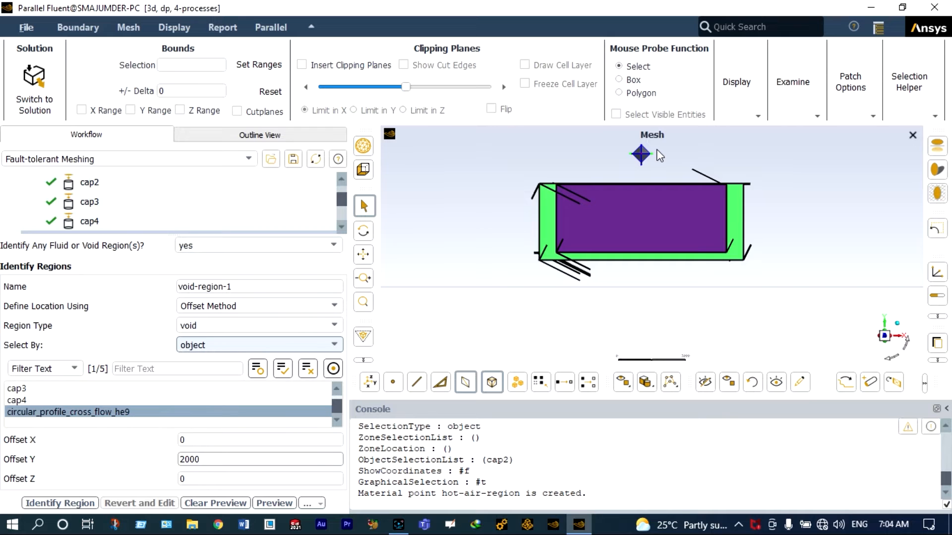
scroll(660, 156, "up", 1)
scroll(659, 155, "up", 2)
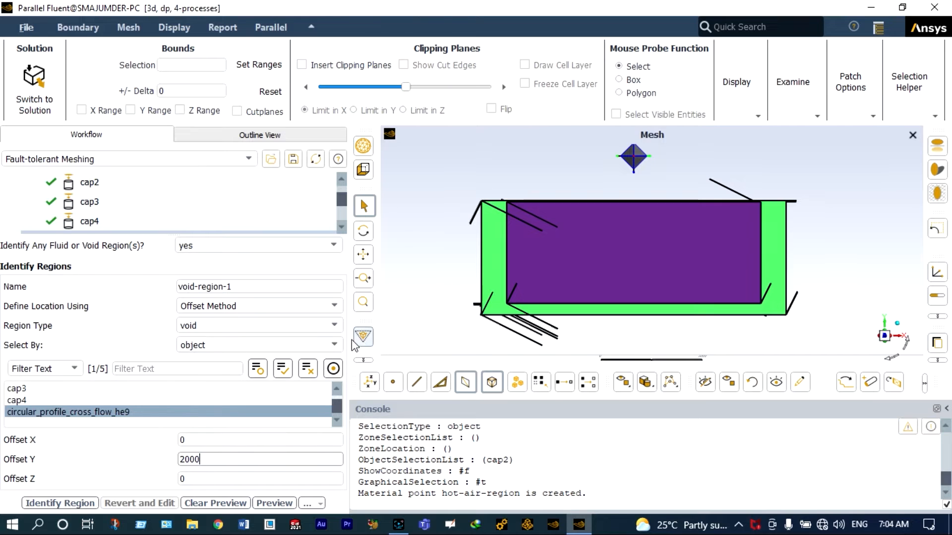
Rename the void region as void-region and identify it
left_click(232, 286)
key("BackSpace")
key("BackSpace")
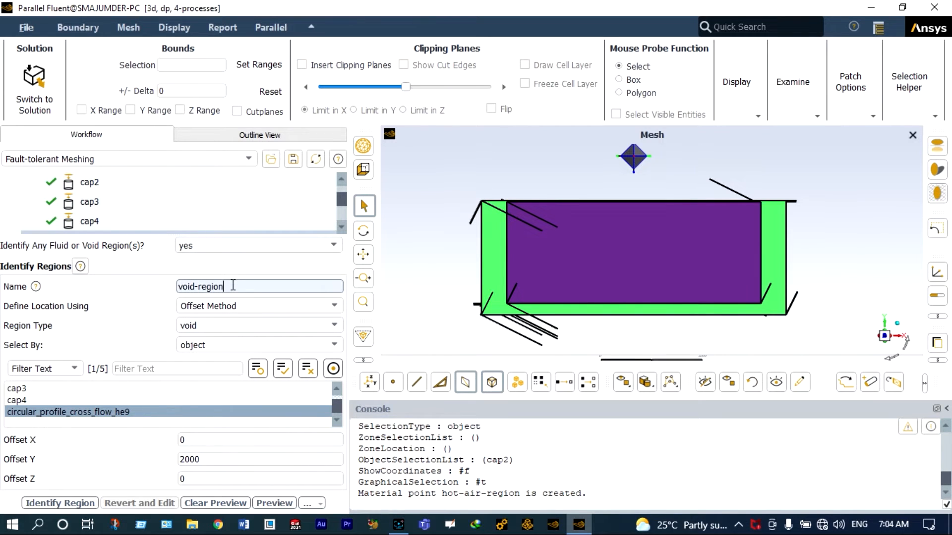
key("Tab")
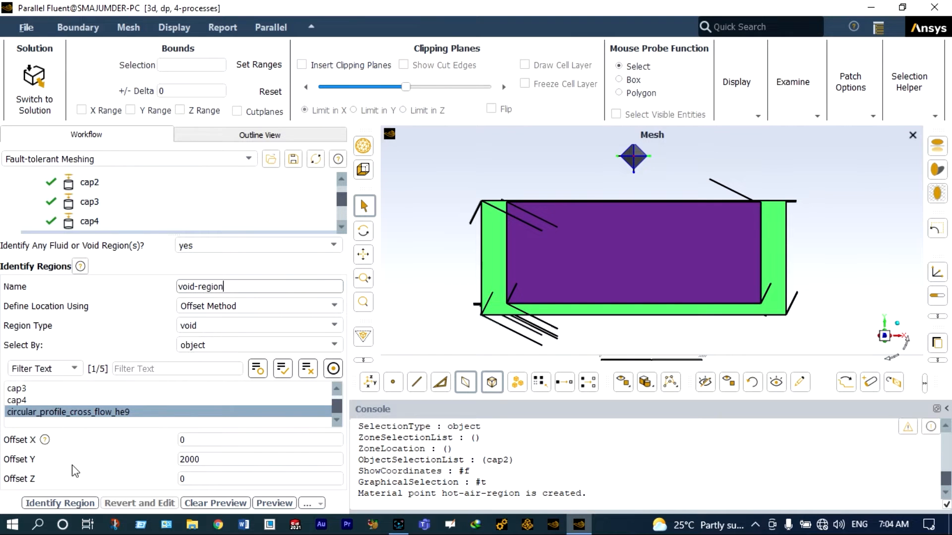
left_click(68, 503)
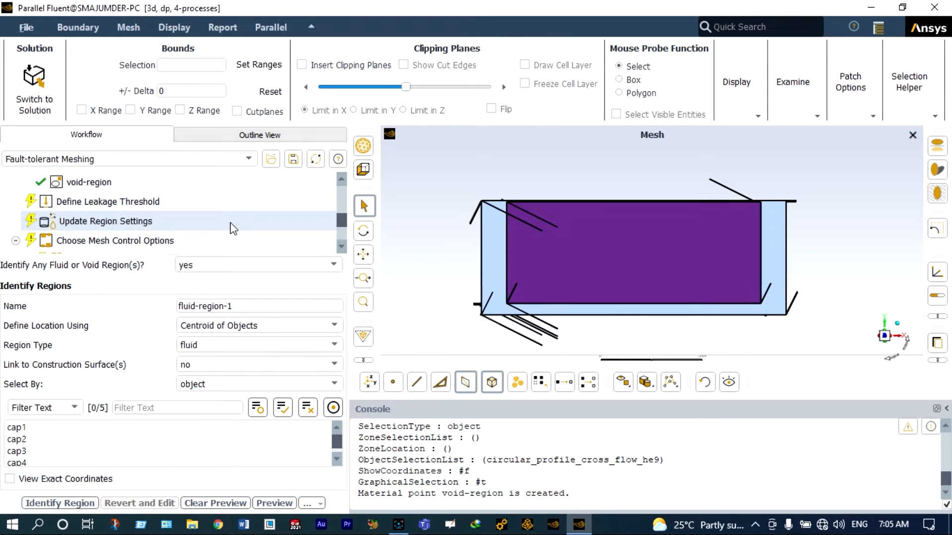
Update the leakage threshold without closing any leakages, and set the circular_profile_cross_flow_he9 region's type to solid
left_click(232, 202)
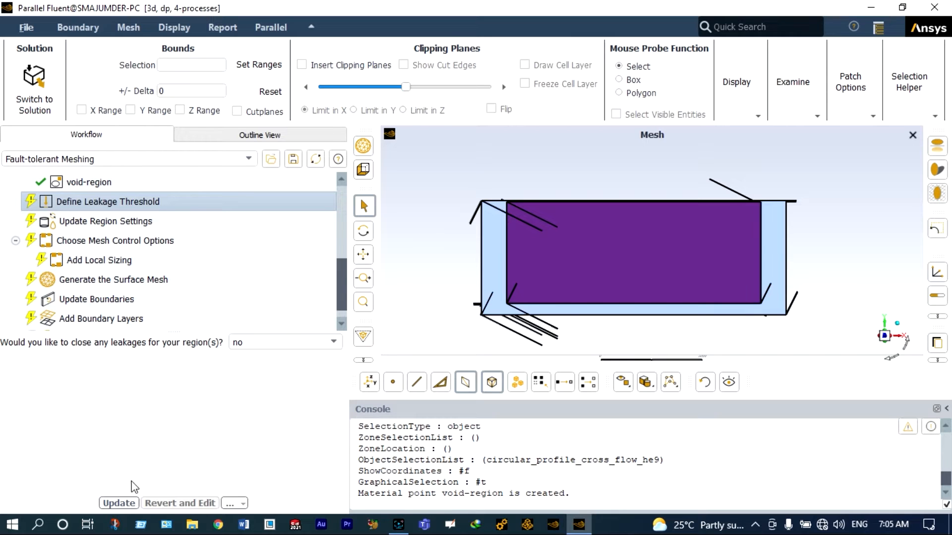
left_click(127, 501)
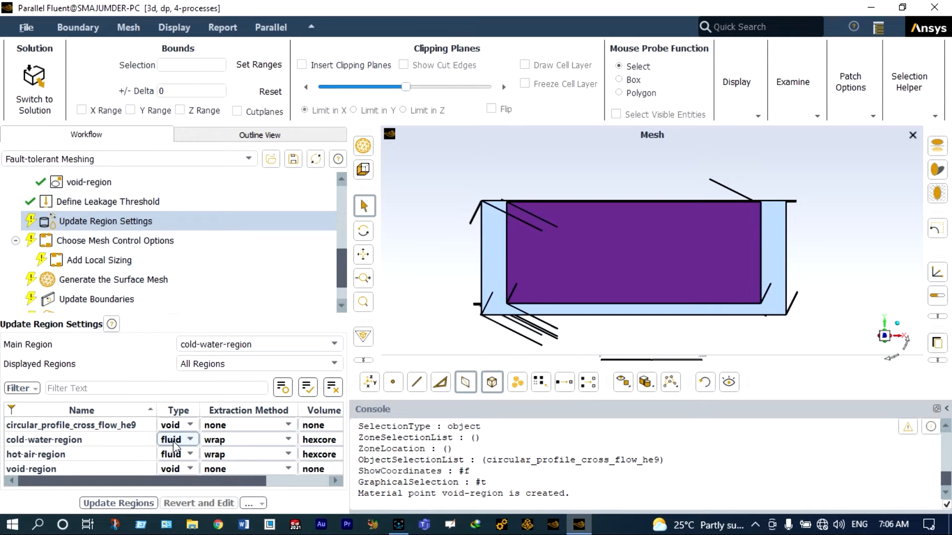
left_click(191, 425)
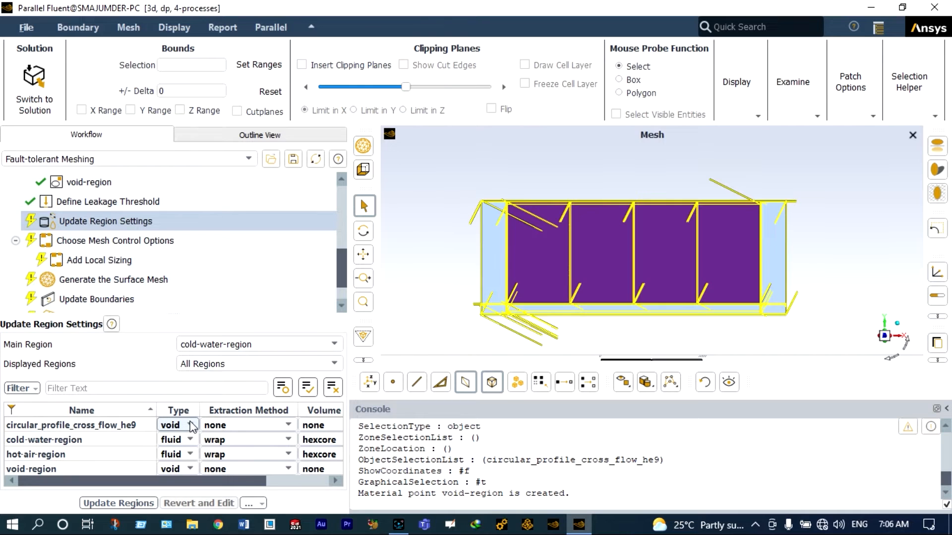
left_click(190, 426)
left_click(196, 440)
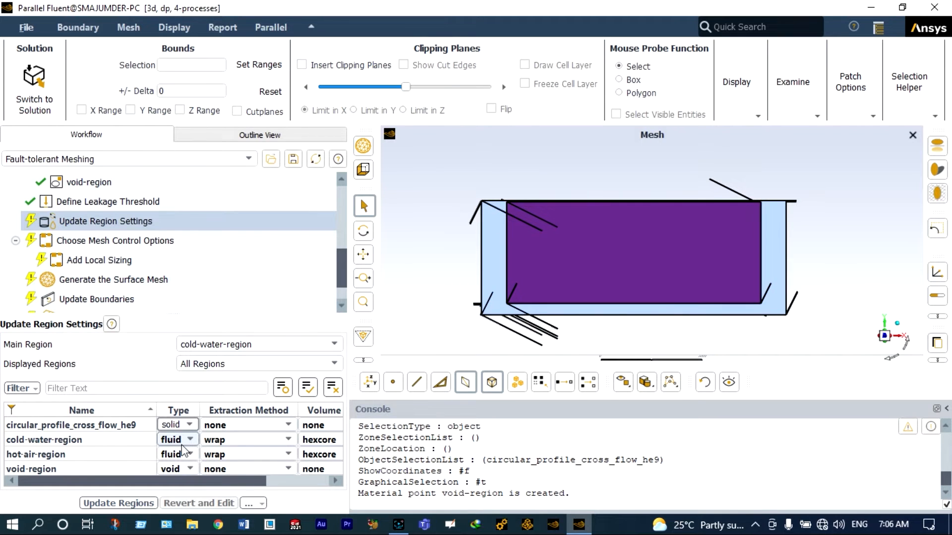
left_click(179, 455)
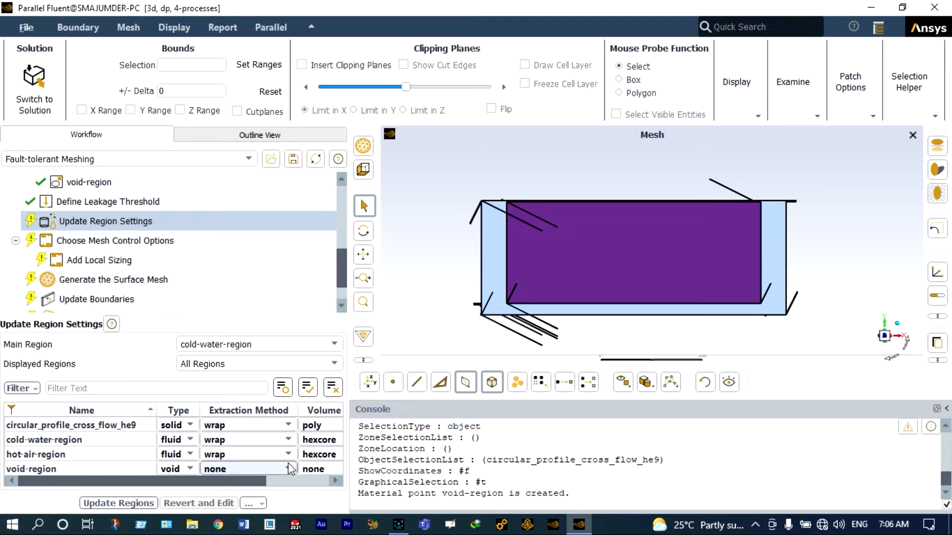
Set the volume fill of the circular_profile_cross_flow_he9 region to poly-hexcore
left_click(329, 427)
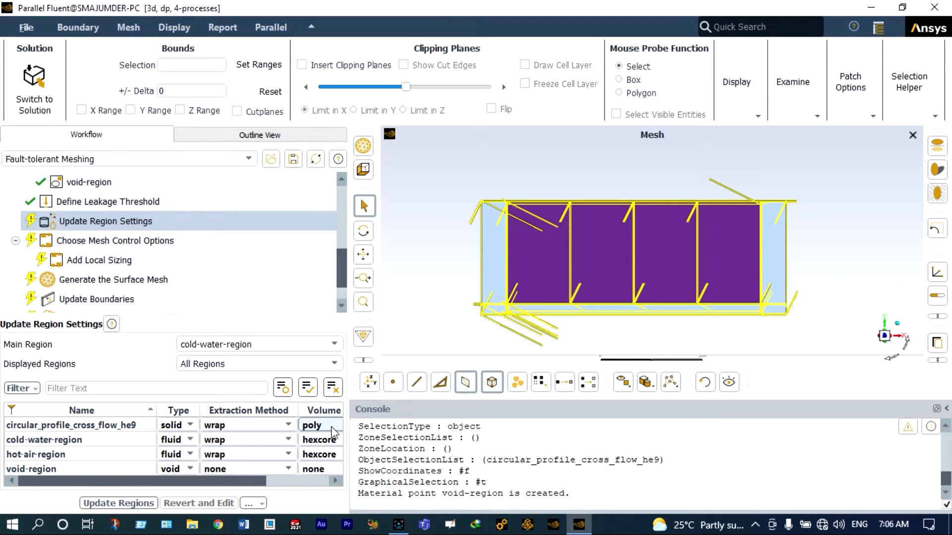
left_click(331, 442)
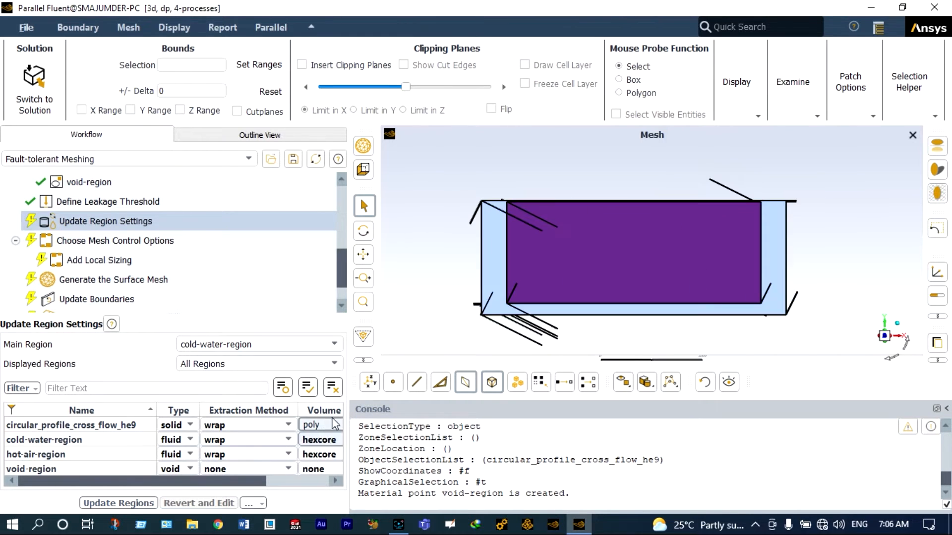
left_click(254, 440)
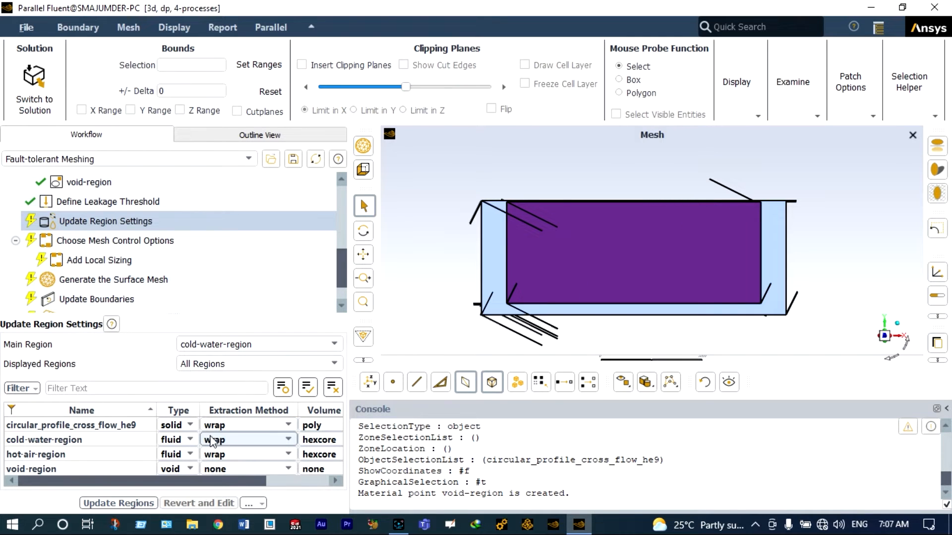
left_click(324, 428)
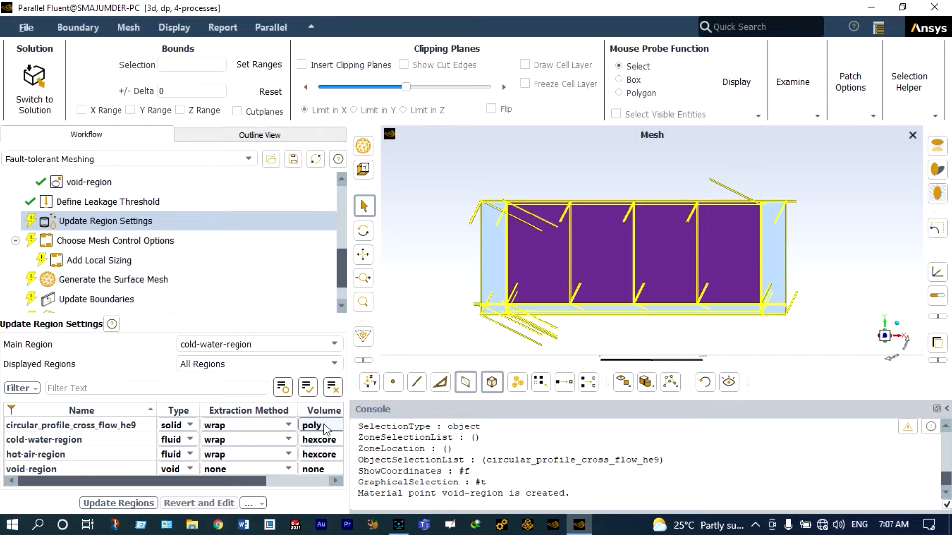
left_click(325, 428)
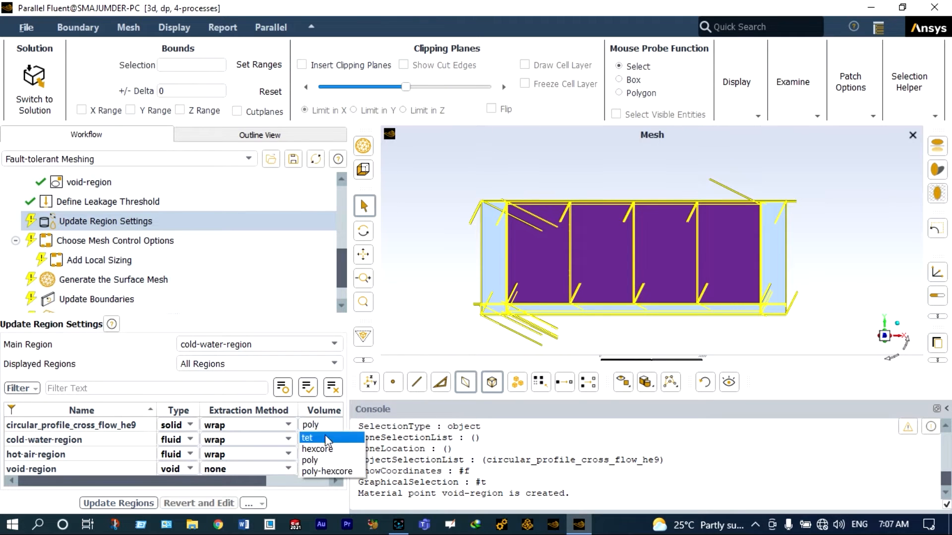
left_click(322, 472)
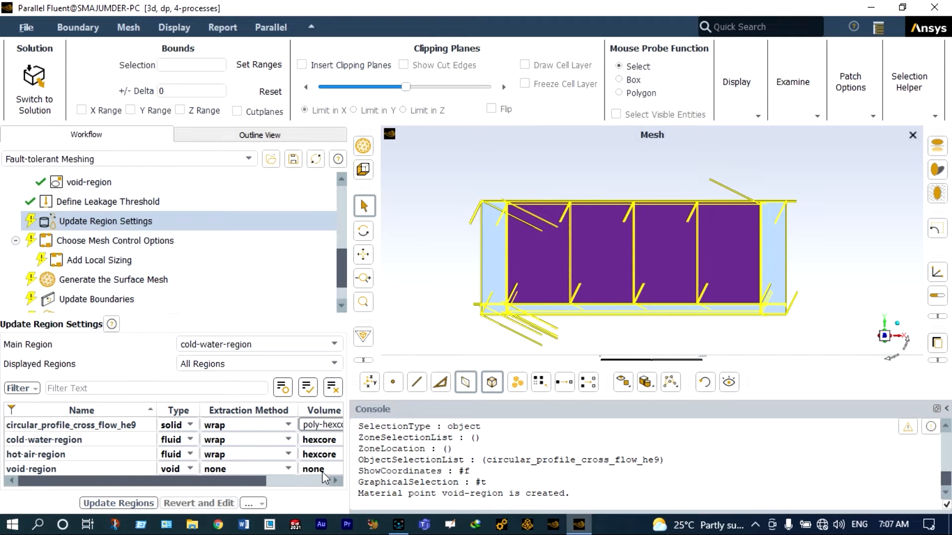
Set the volume fill of the cold-water and hot-air regions to poly-hexcore and update the regions
left_click(340, 439)
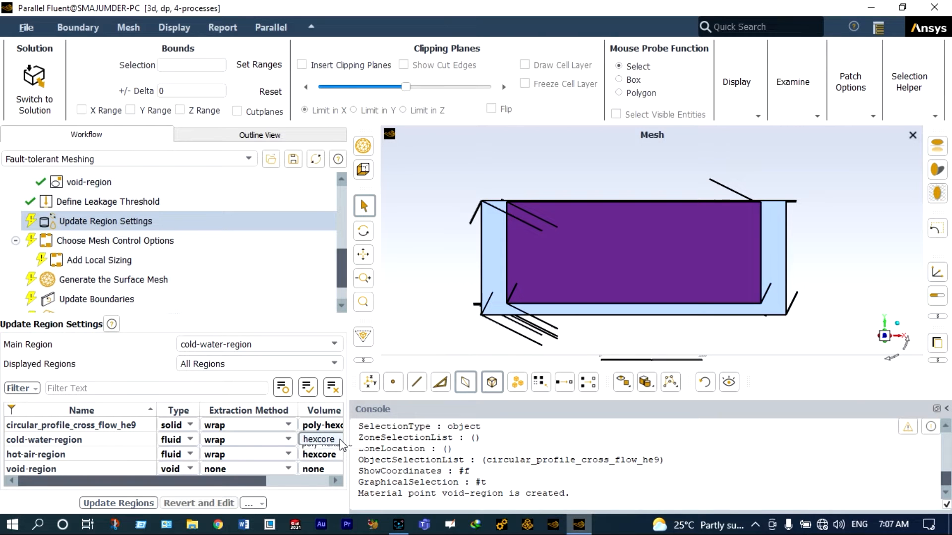
left_click(340, 439)
left_click(332, 487)
left_click(336, 454)
left_click(336, 454)
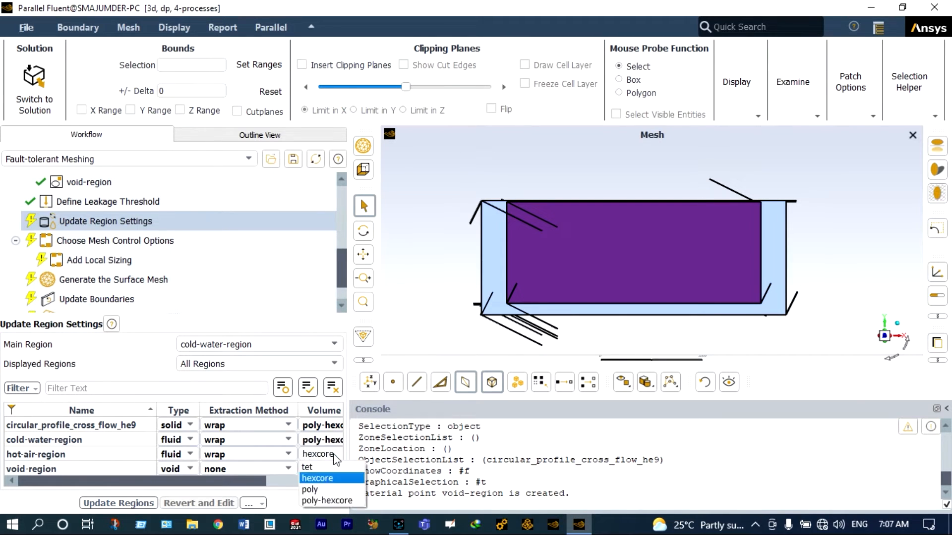
left_click(322, 499)
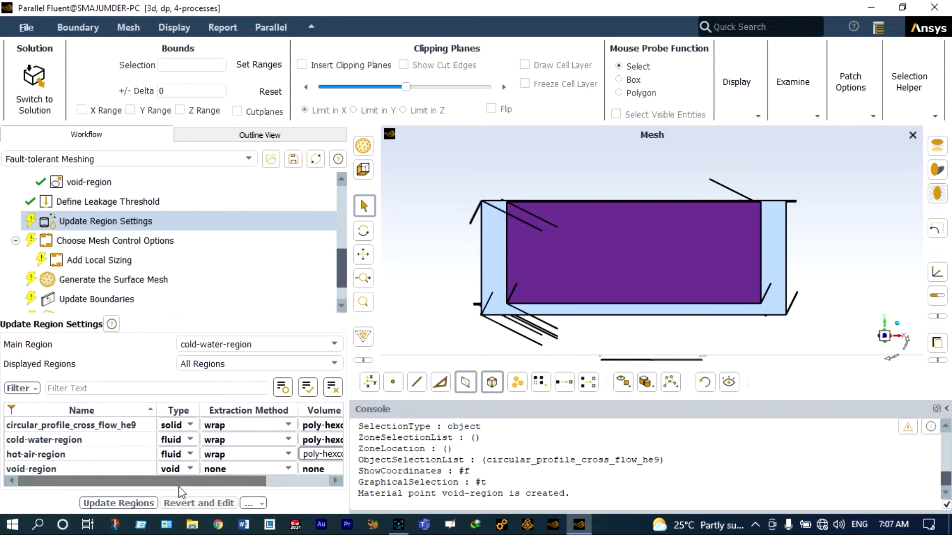
left_click(148, 503)
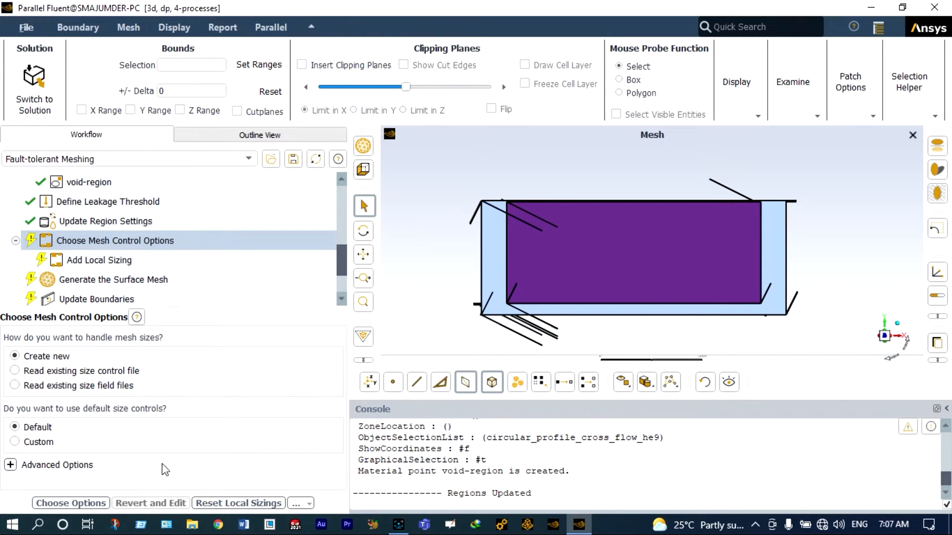
Apply the default size controls and generate the surface mesh with Separate Contact Pairs set to Yes and a Global Minimum of 5
left_click(101, 504)
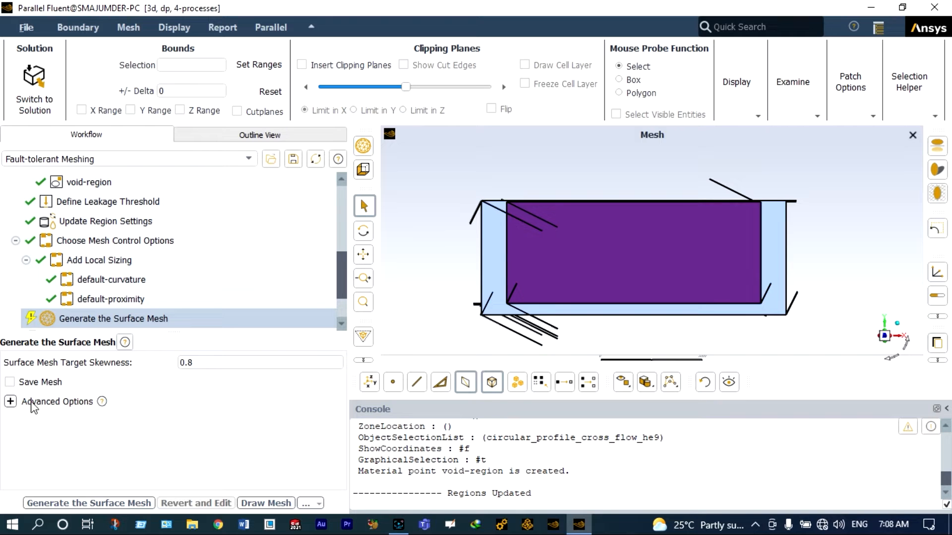
left_click(12, 402)
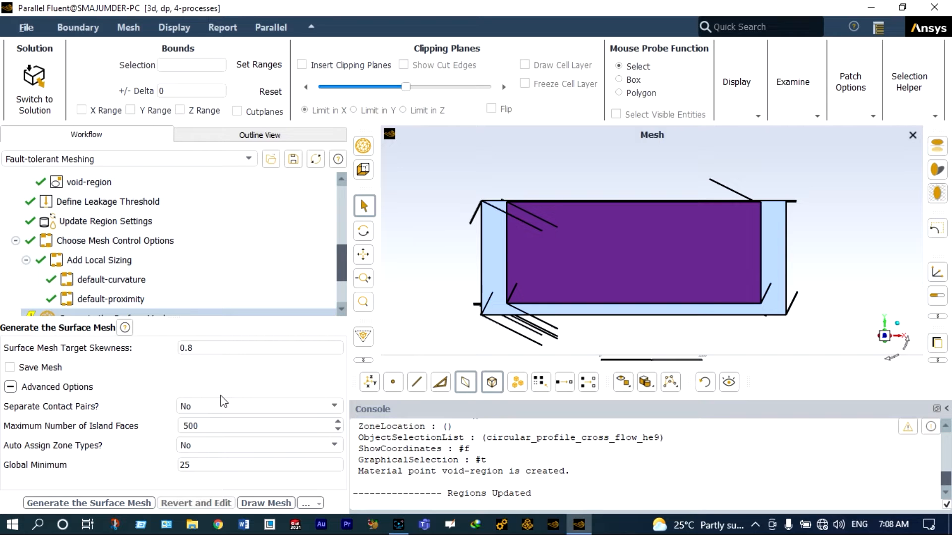
left_click(218, 407)
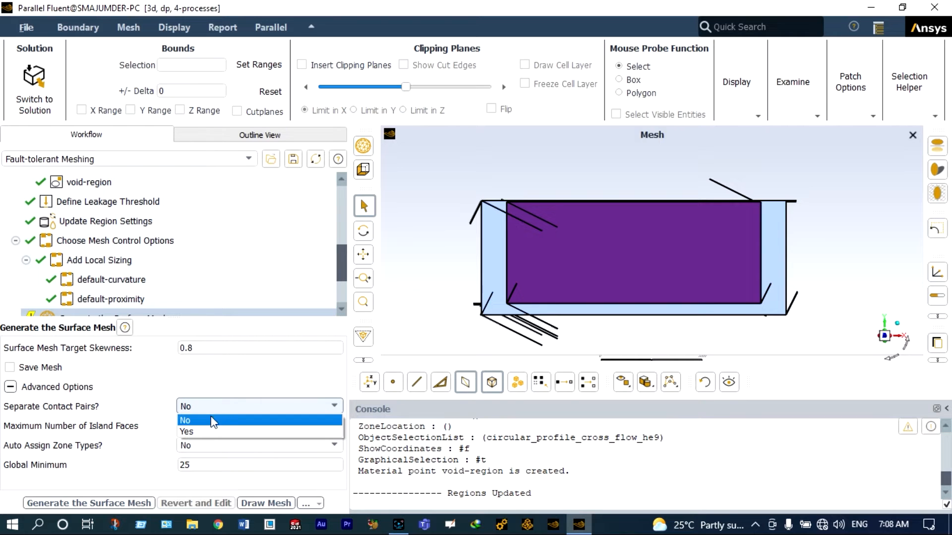
left_click(206, 432)
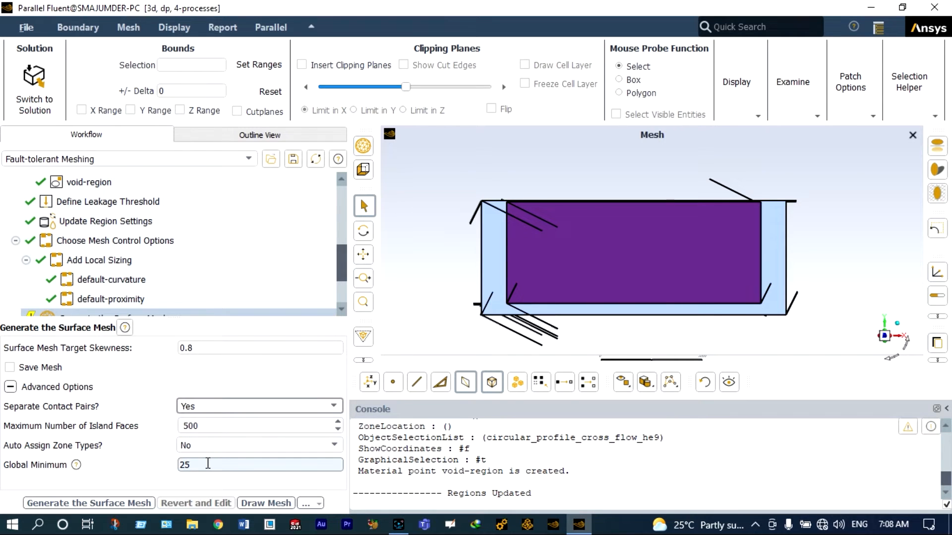
left_click(183, 464)
key("BackSpace")
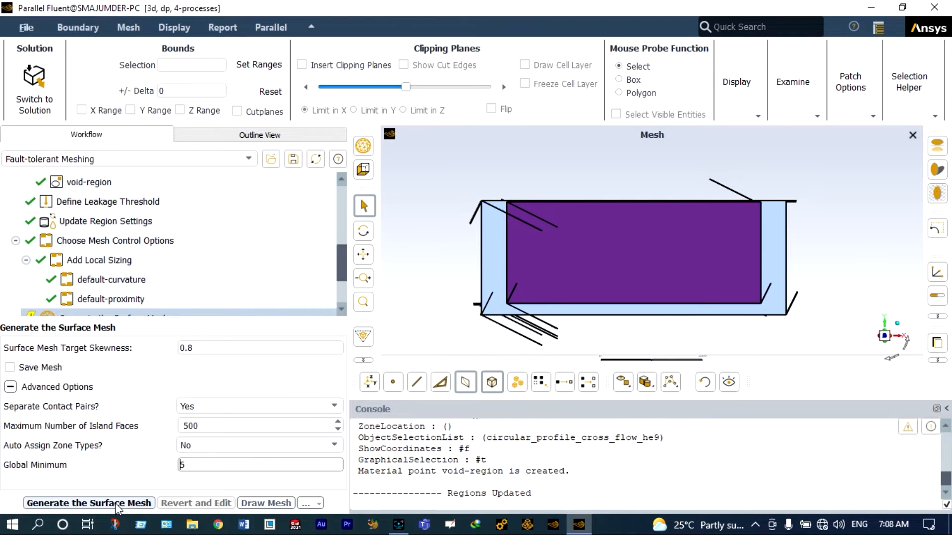
left_click(118, 505)
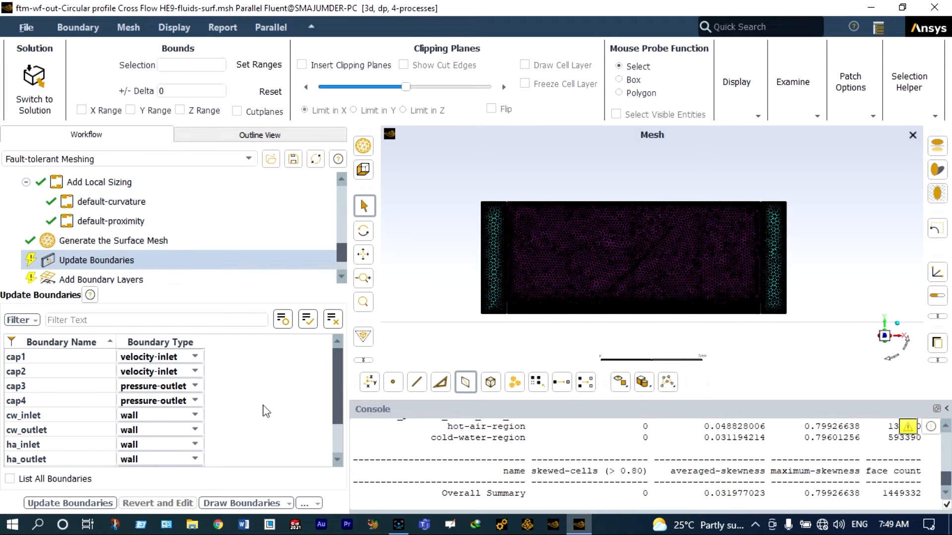
Update the boundaries with their existing types and add an aspect-ratio boundary layer control with 2 layers
left_click(99, 502)
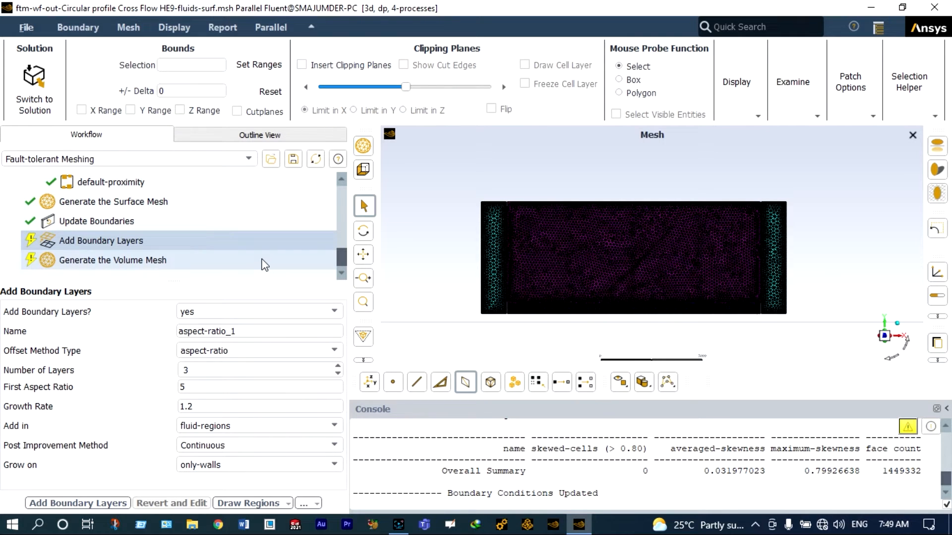
left_click(337, 373)
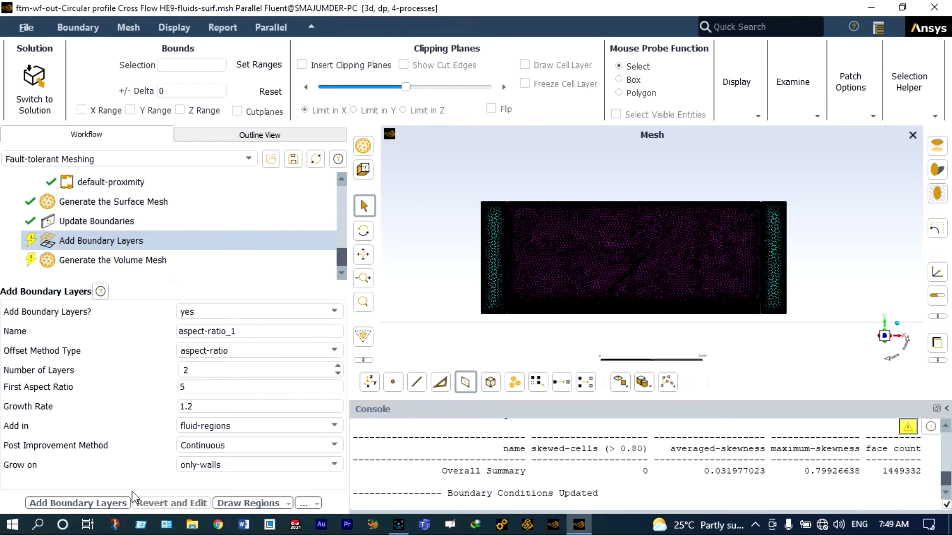
left_click(104, 503)
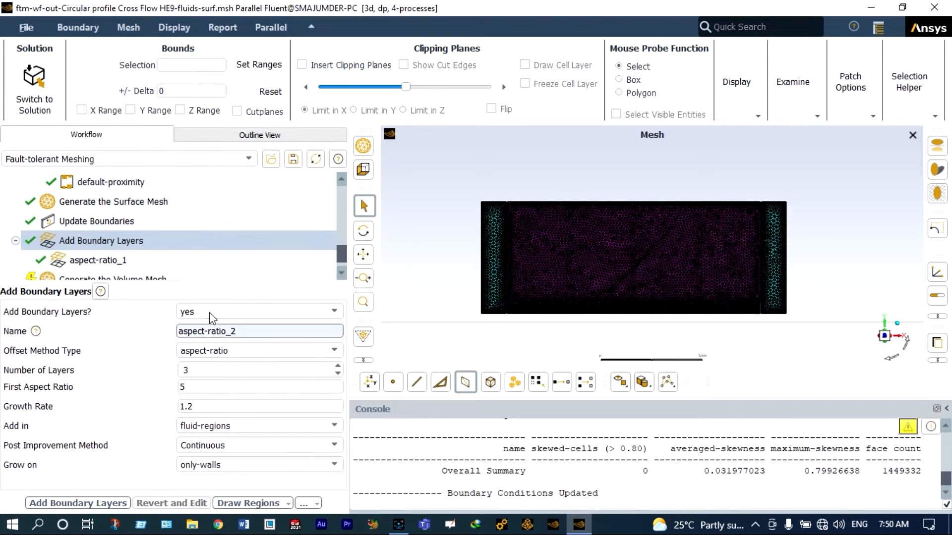
Generate the volume mesh with the default settings
scroll(230, 263, "down", 1)
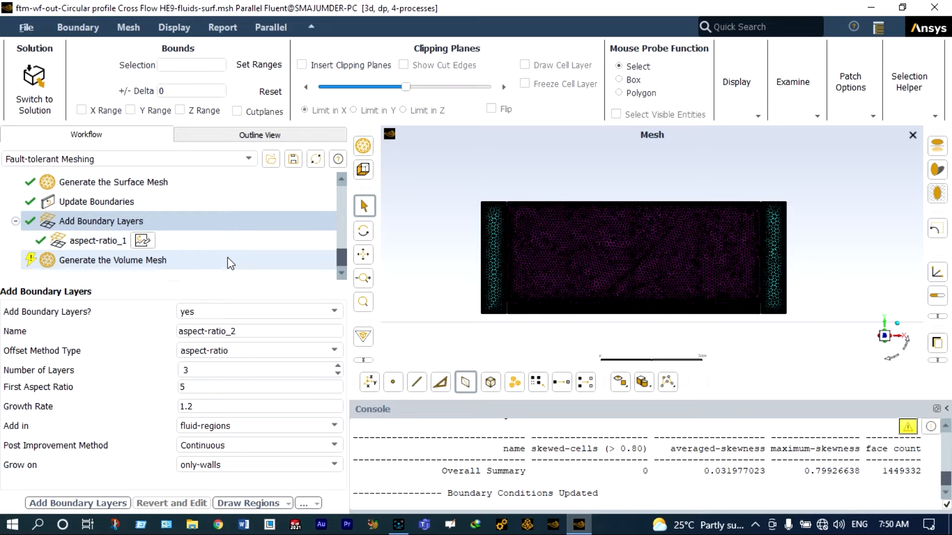
left_click(174, 260)
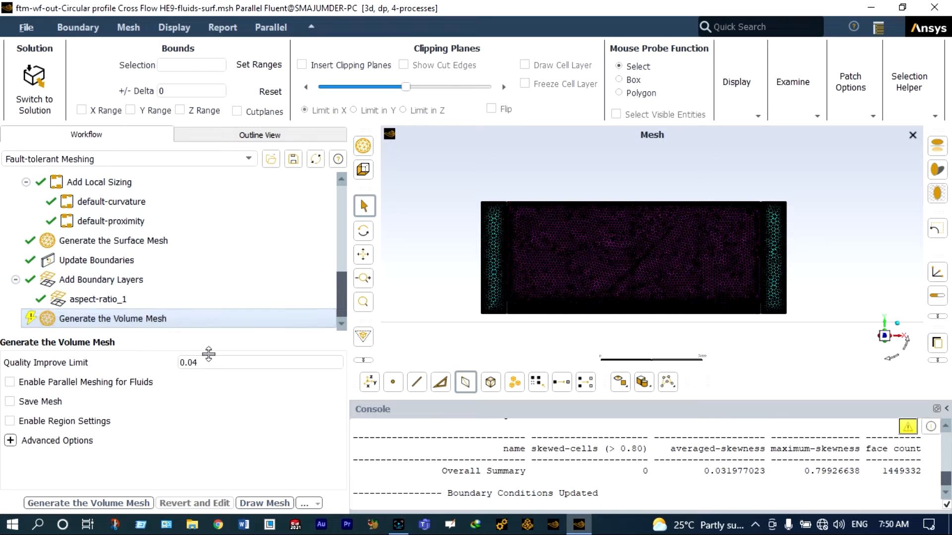
left_click(128, 504)
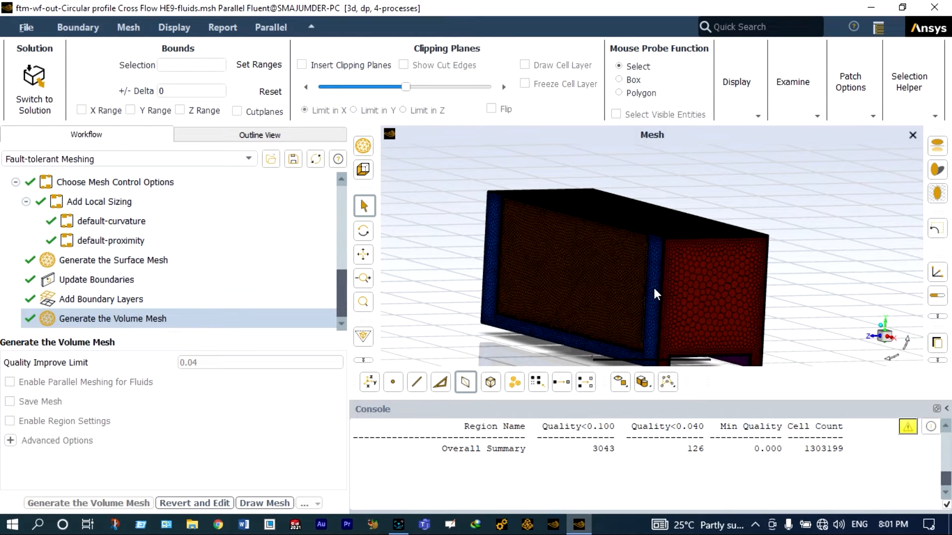
Insert a clipping plane through the volume mesh and examine the interior cells cut in X and in Y
scroll(654, 290, "up", 4)
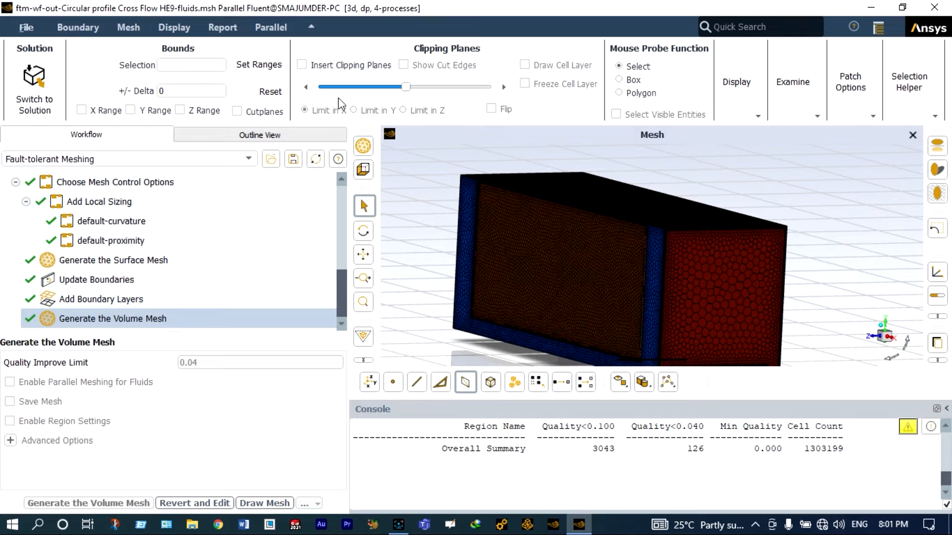
left_click_drag(687, 305, 634, 328)
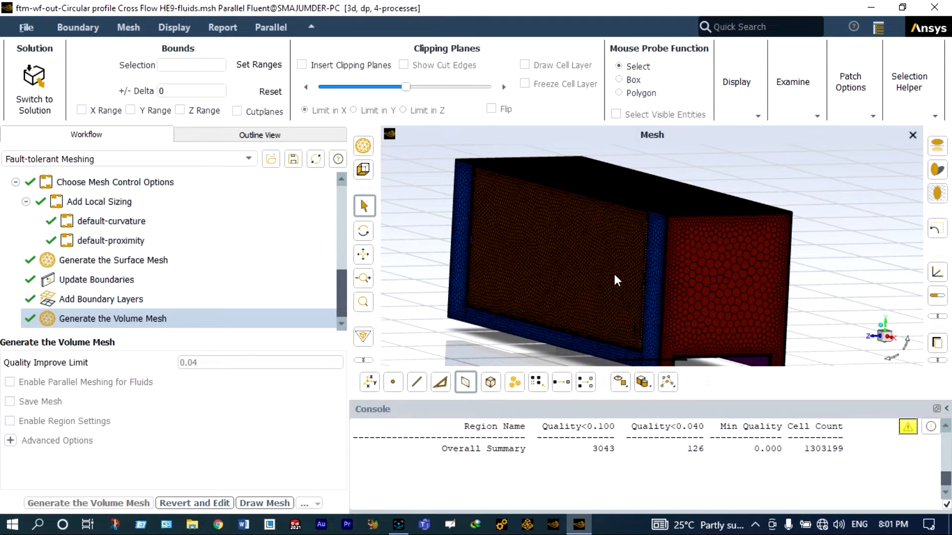
left_click(300, 65)
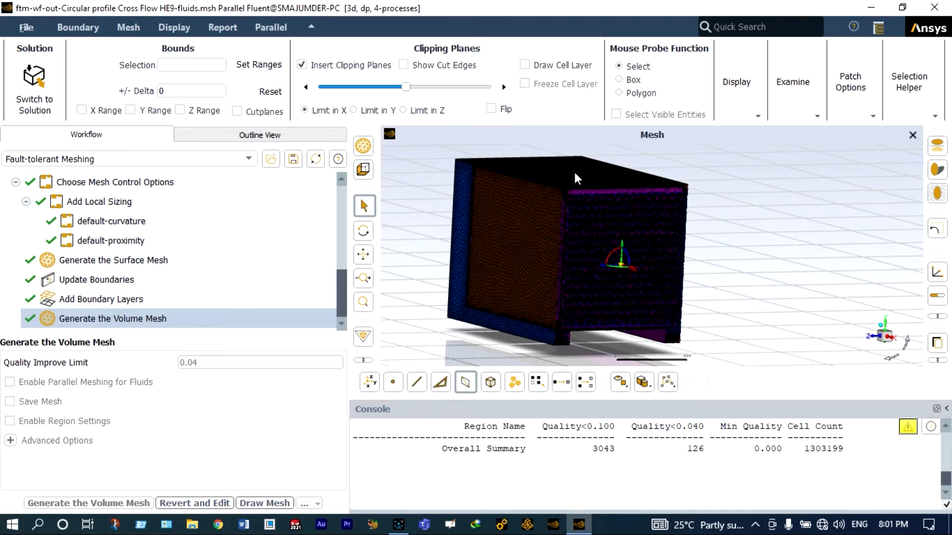
scroll(632, 251, "up", 5)
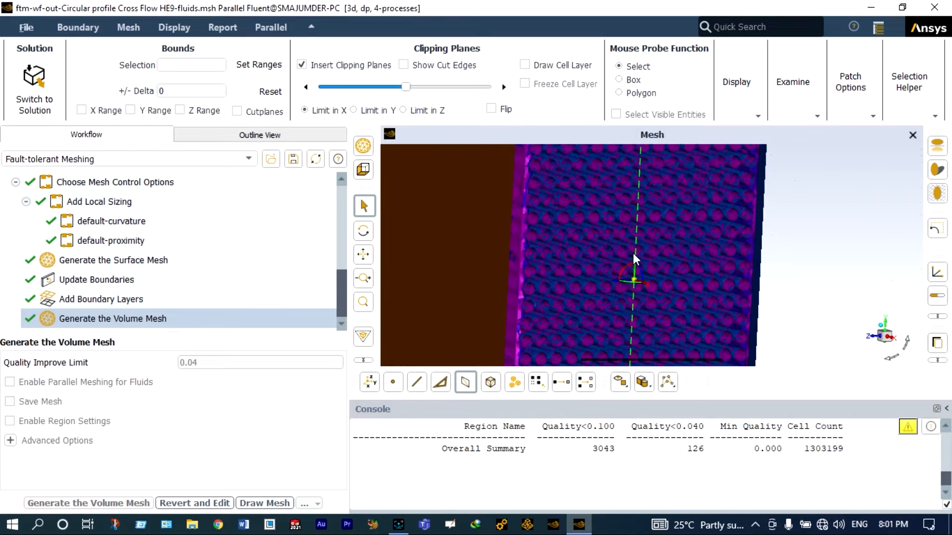
scroll(632, 254, "down", 4)
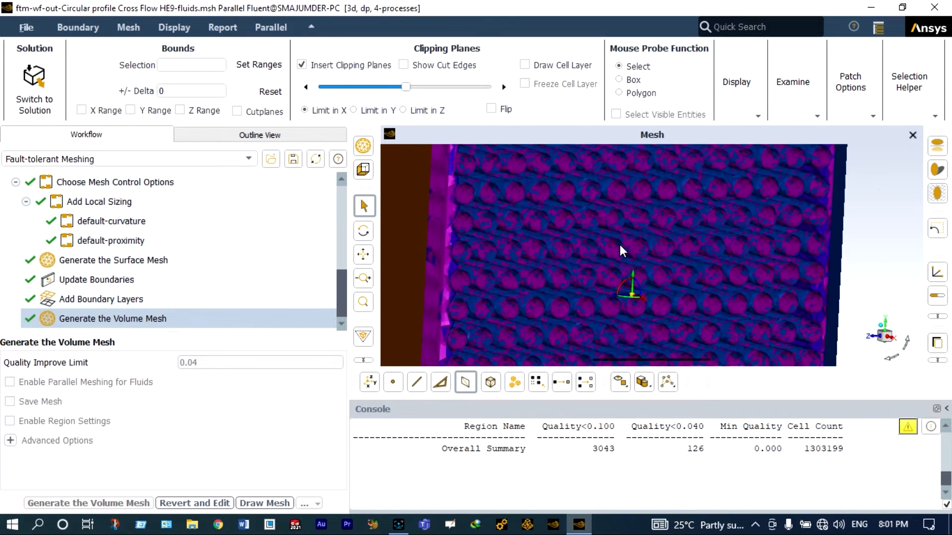
scroll(619, 245, "down", 3)
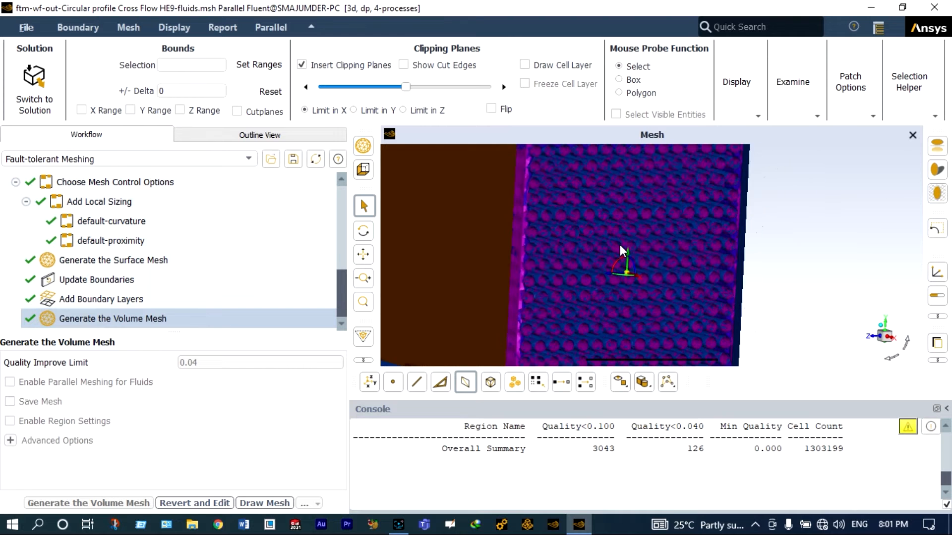
scroll(623, 250, "down", 1)
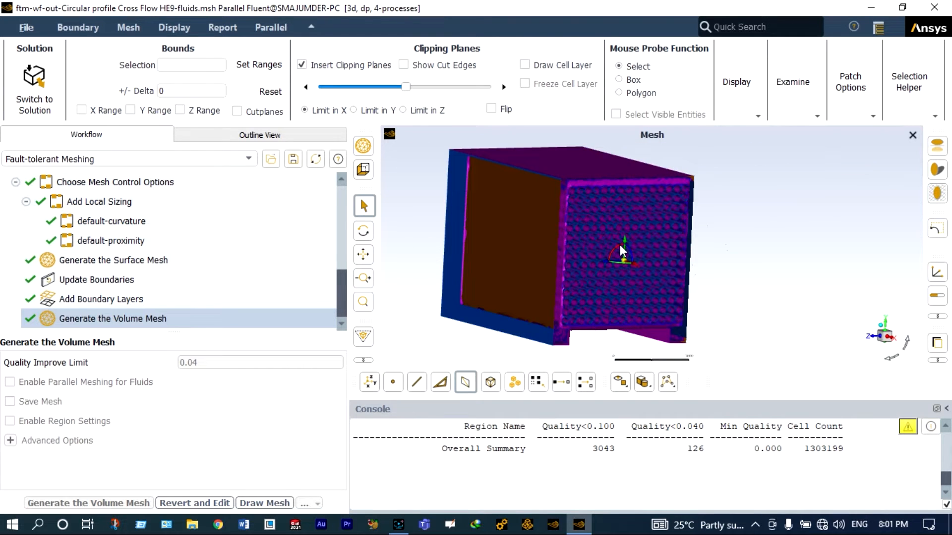
left_click(352, 110)
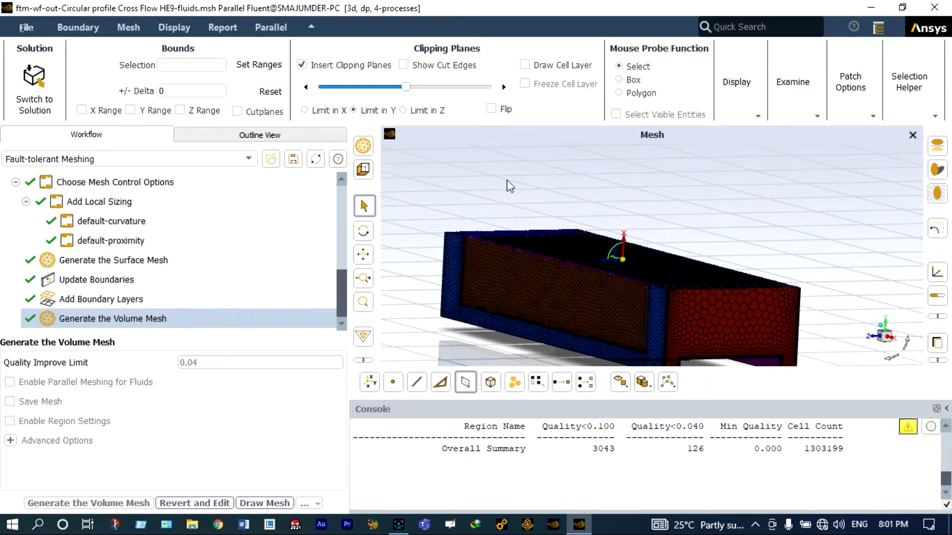
Limit the clipping plane in Z and examine the interior cells of the volume mesh up close
scroll(606, 262, "up", 3)
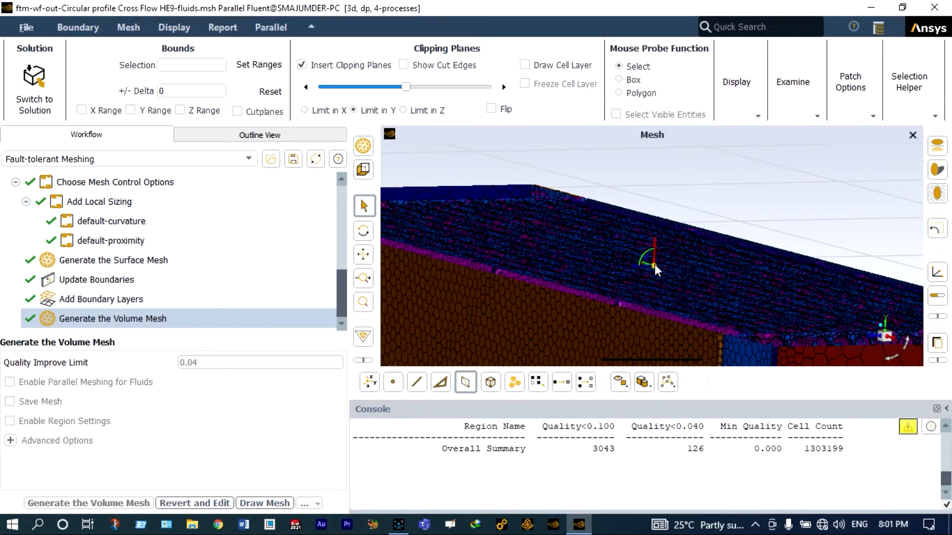
scroll(892, 353, "down", 4)
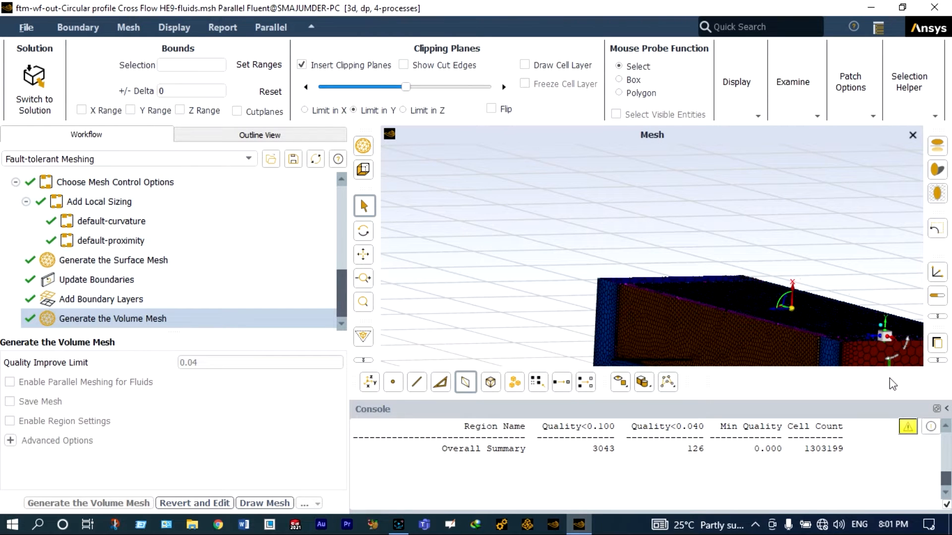
scroll(892, 385, "up", 2)
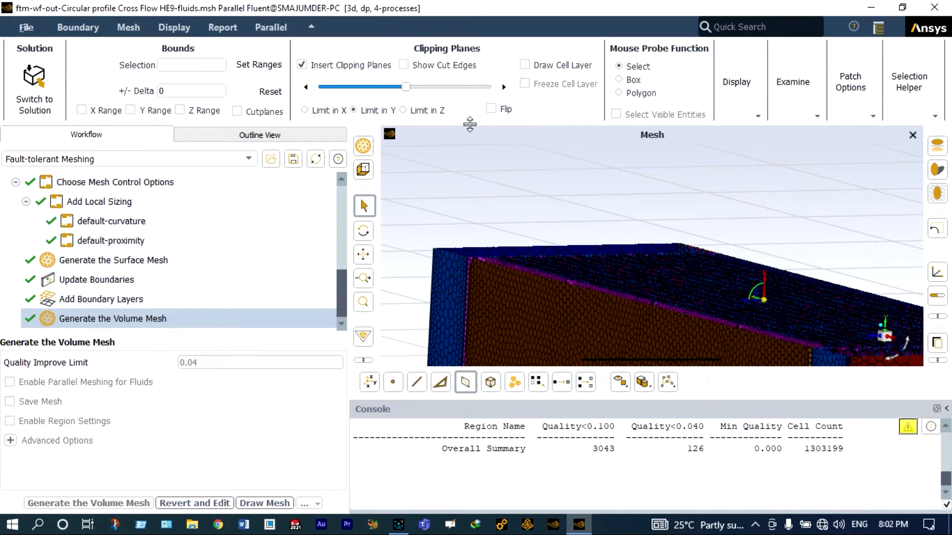
left_click(404, 111)
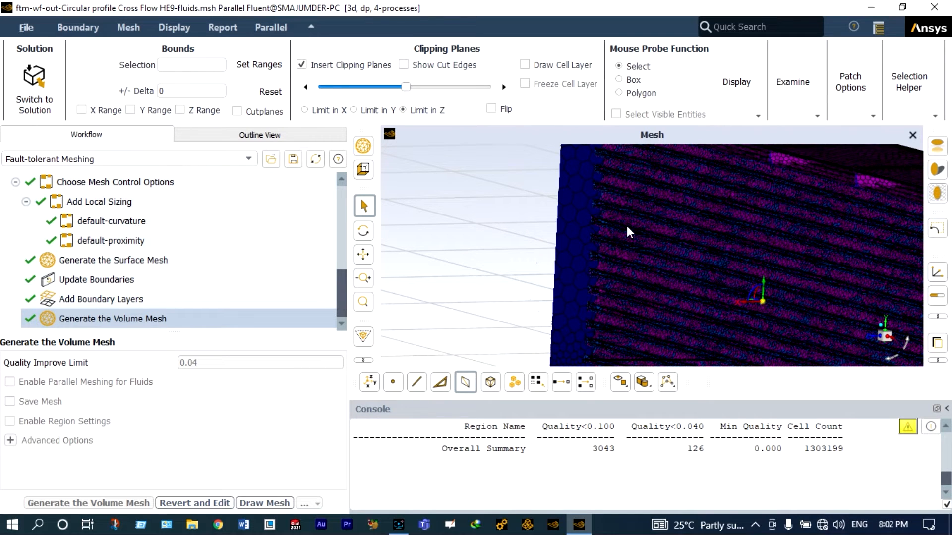
scroll(627, 227, "down", 3)
scroll(849, 199, "up", 3)
scroll(850, 198, "up", 2)
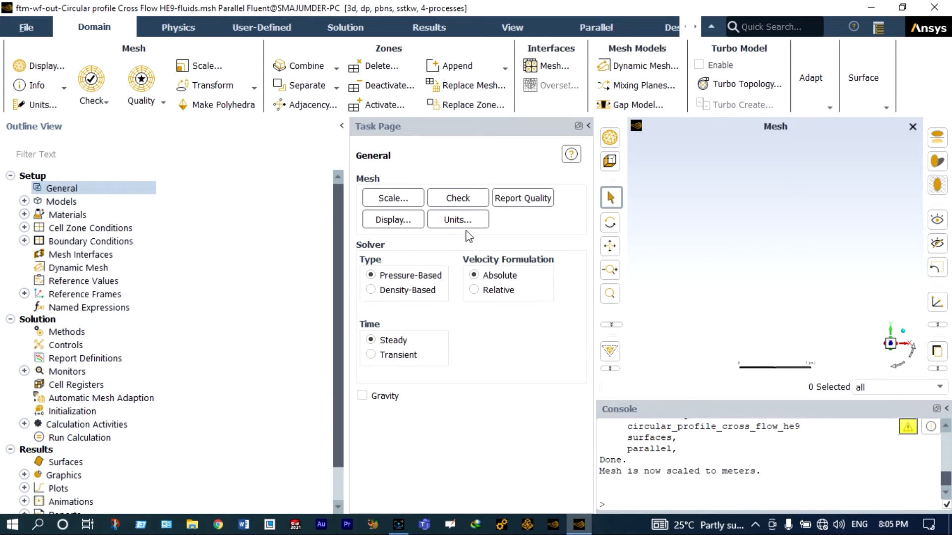
Set the length unit to mm and the temperature unit to C
left_click(461, 221)
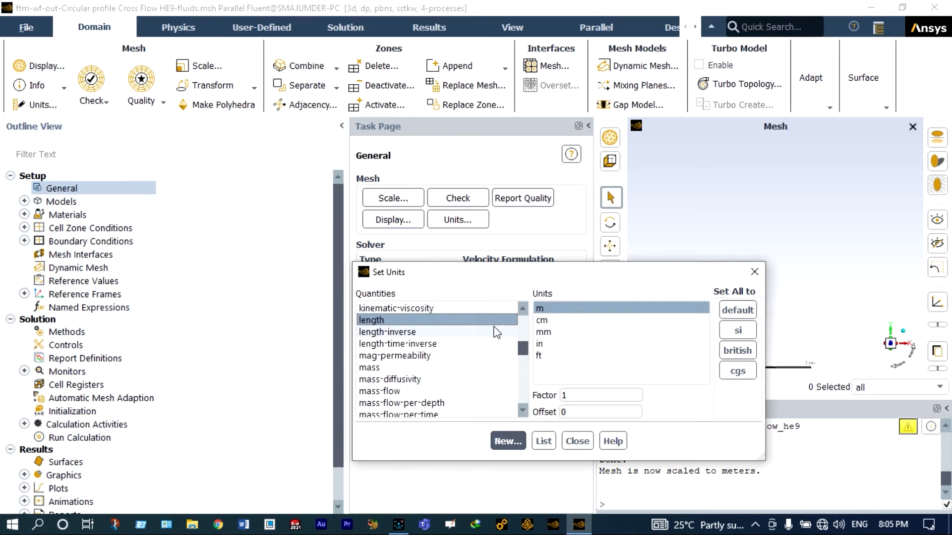
left_click(546, 334)
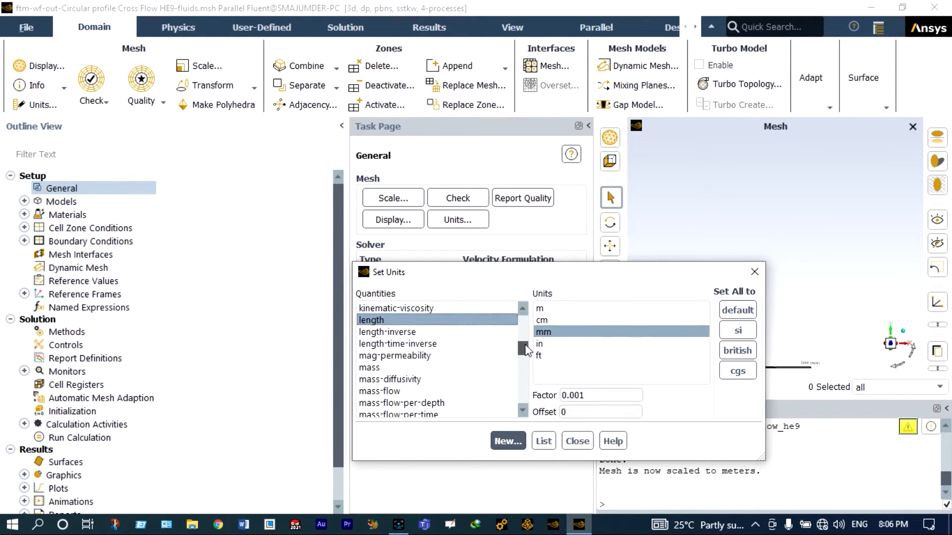
left_click(523, 365)
scroll(466, 357, "down", 10)
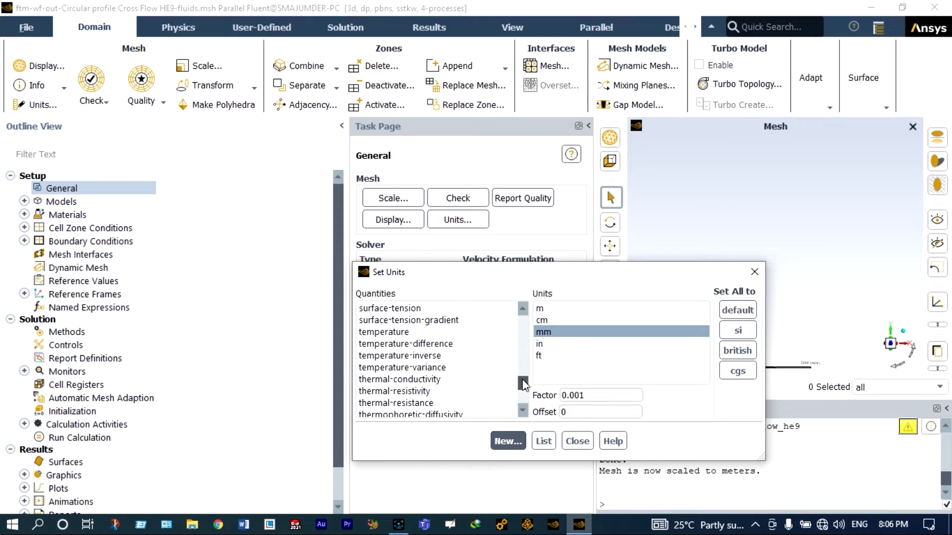
left_click(413, 331)
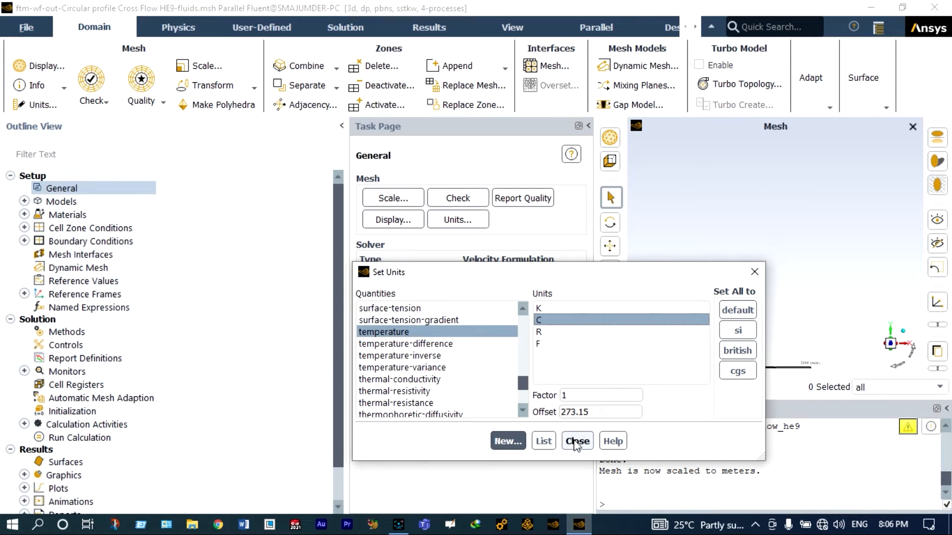
left_click(577, 442)
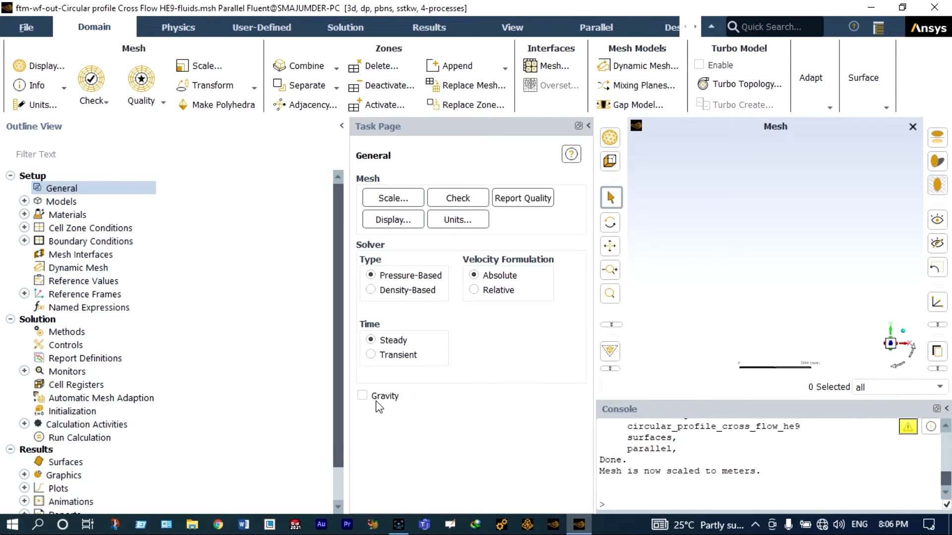
Enable gravity with an acceleration of -9.81 m/s² in the Y direction
left_click(362, 396)
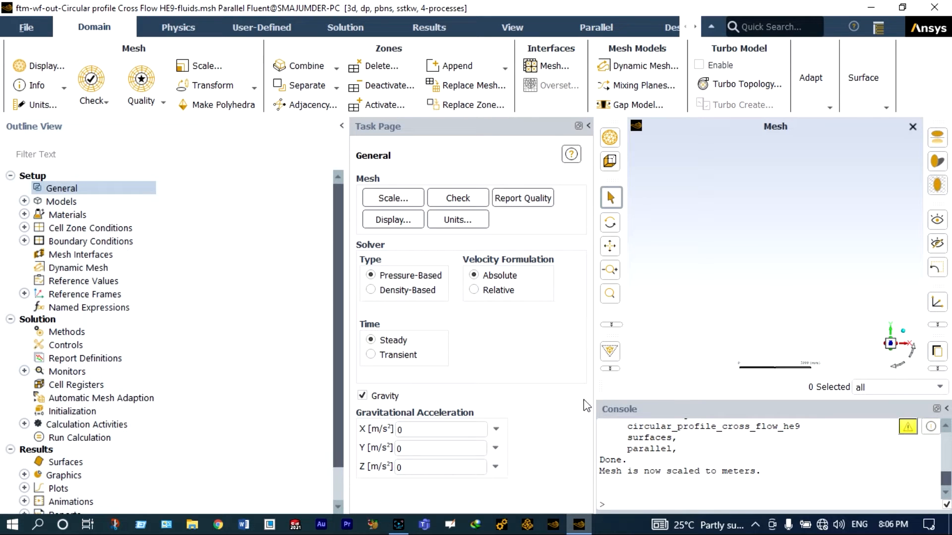
left_click(405, 449)
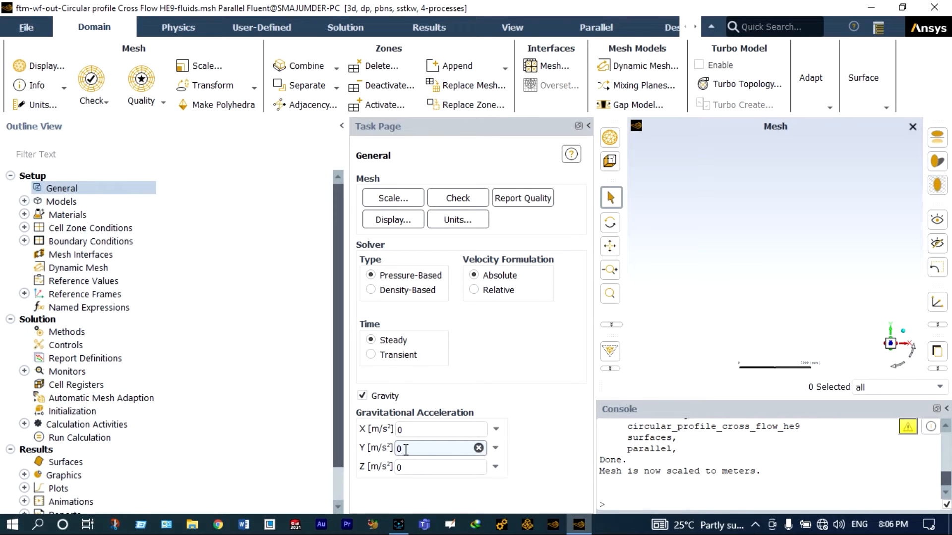
key("BackSpace")
type("-9.81")
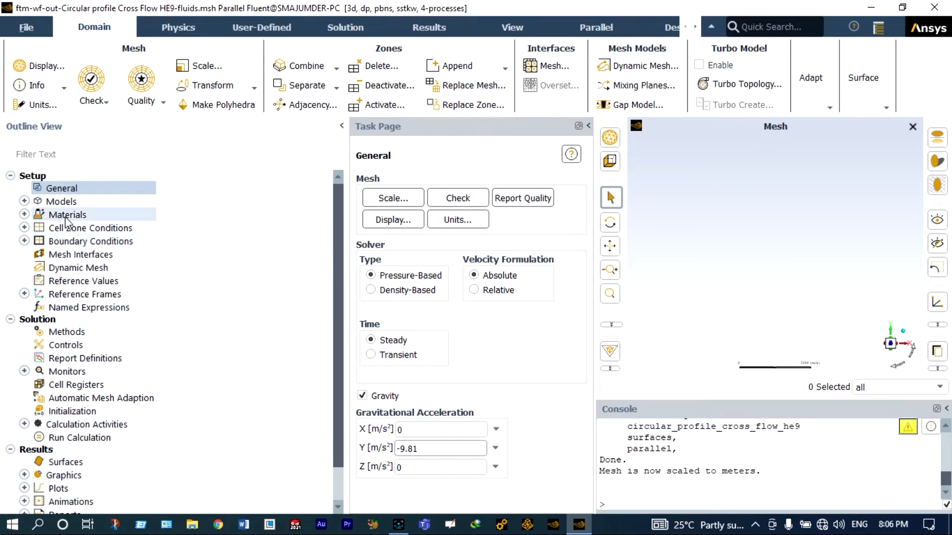
Turn on the energy equation and set the viscous model to Realizable k-epsilon with Scalable Wall Functions
double_click(63, 203)
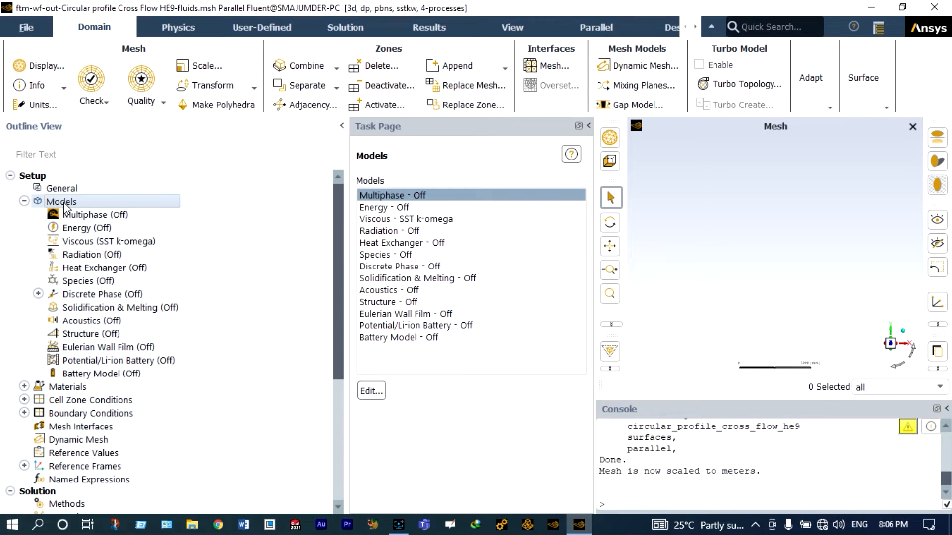
double_click(127, 229)
double_click(127, 239)
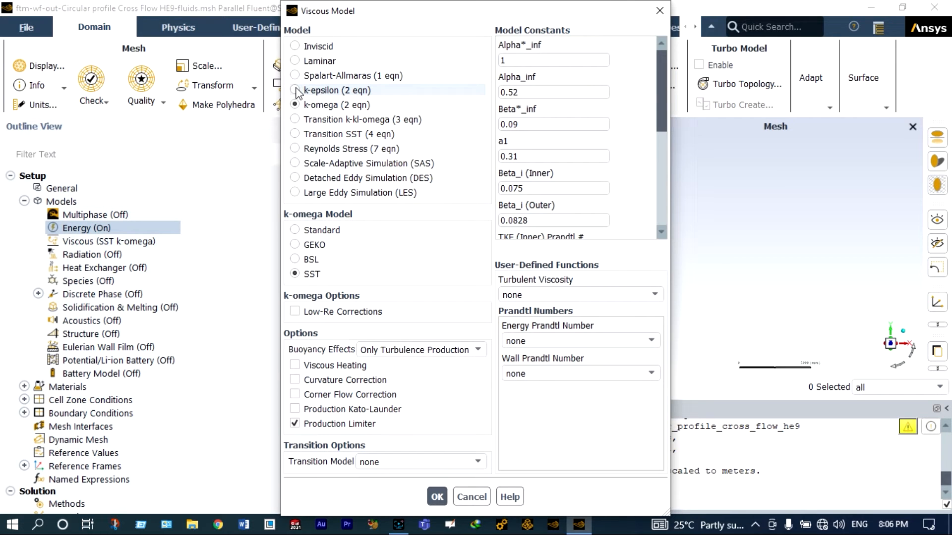
left_click(295, 90)
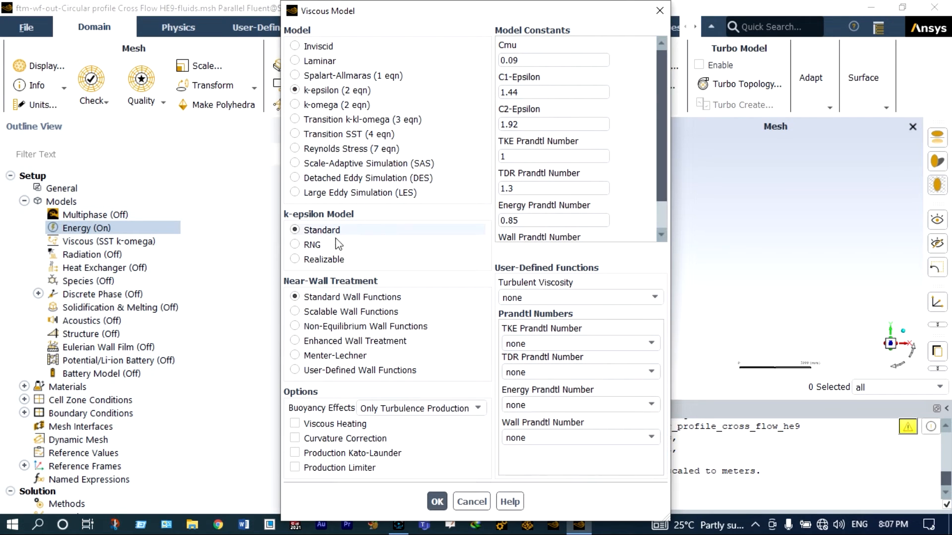
left_click(299, 260)
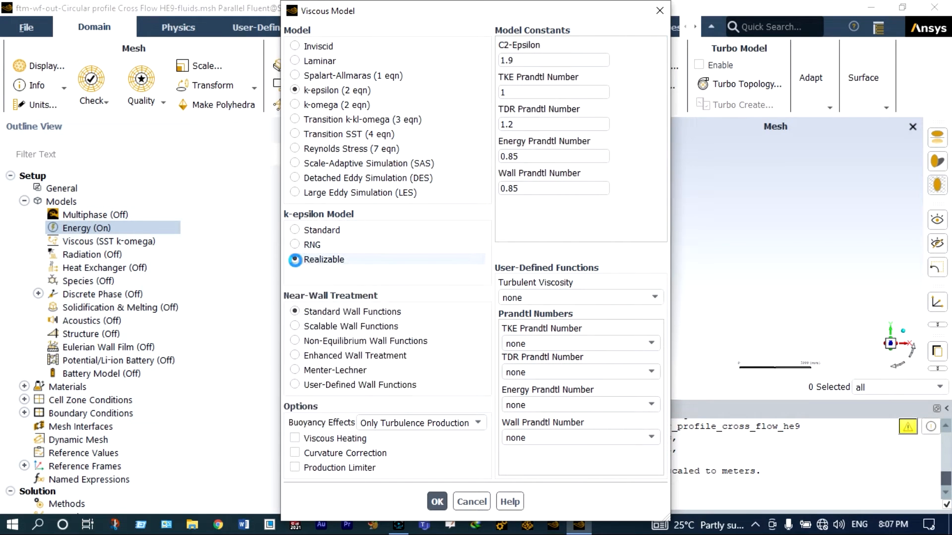
left_click(304, 313)
left_click(437, 487)
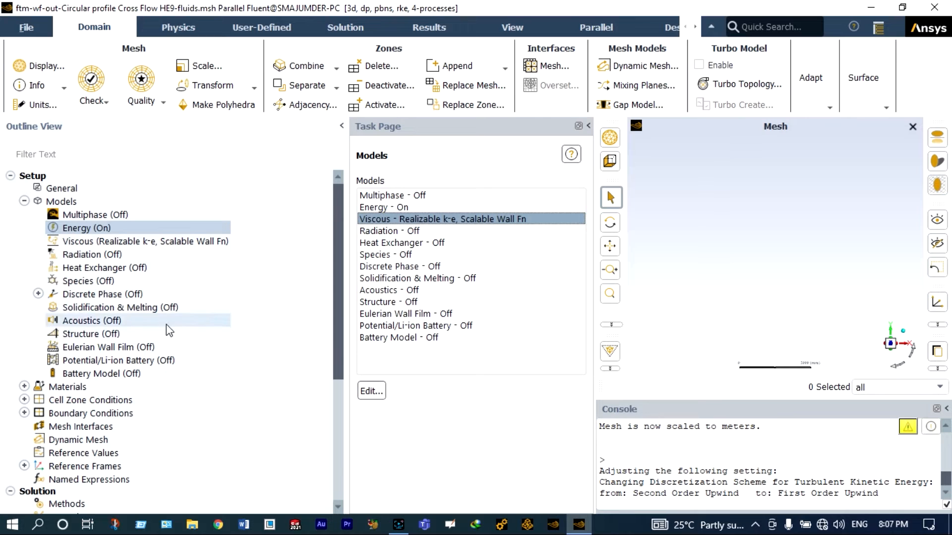
left_click(24, 201)
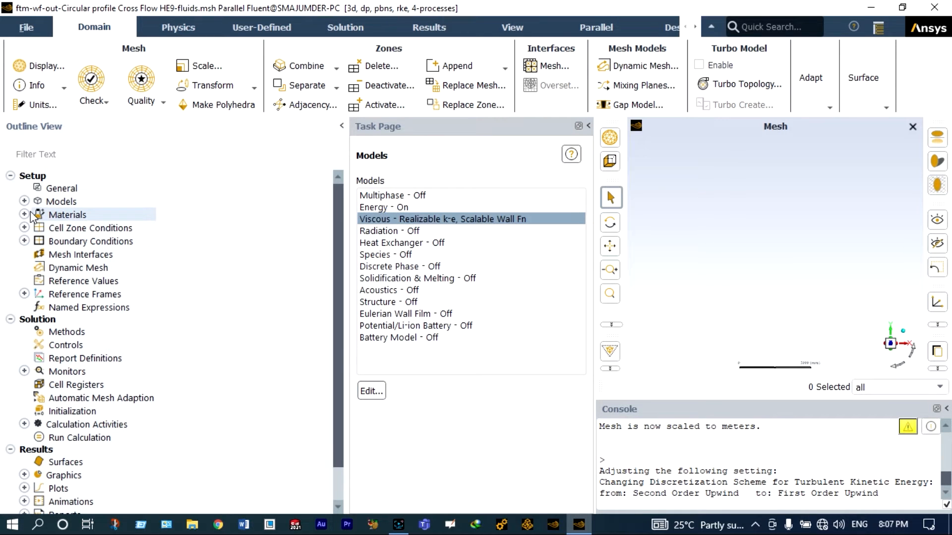
Add water-liquid to the fluid materials and copper to the solid materials from the Fluent database
left_click(24, 214)
left_click(80, 242)
double_click(78, 241)
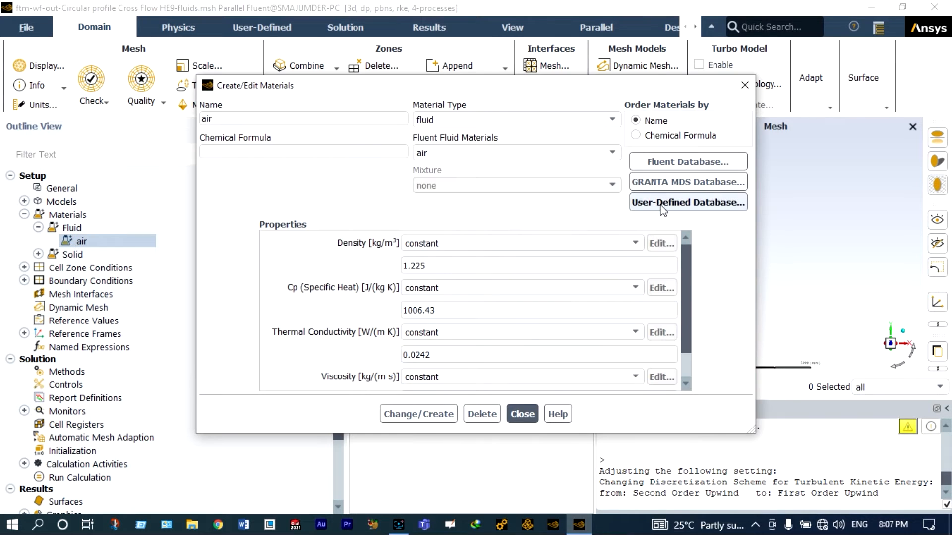
left_click(693, 162)
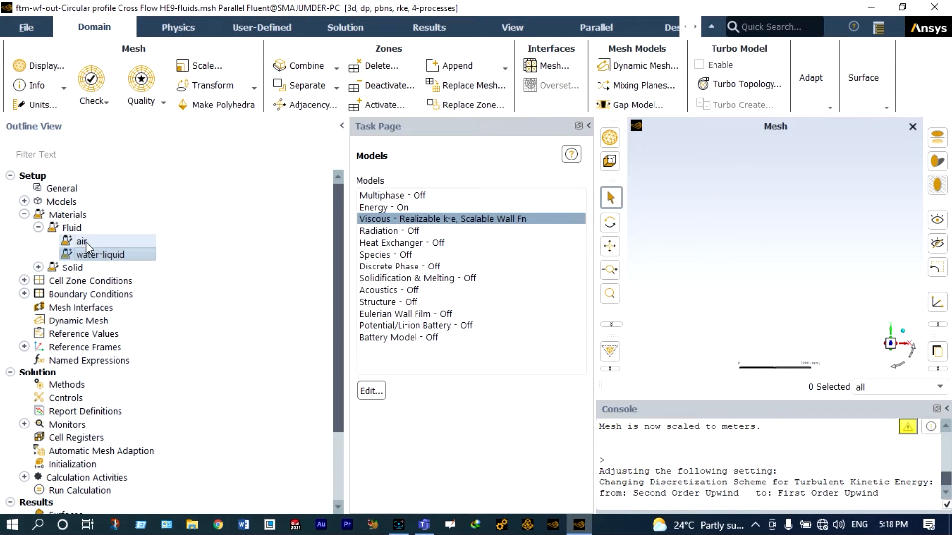
left_click(38, 268)
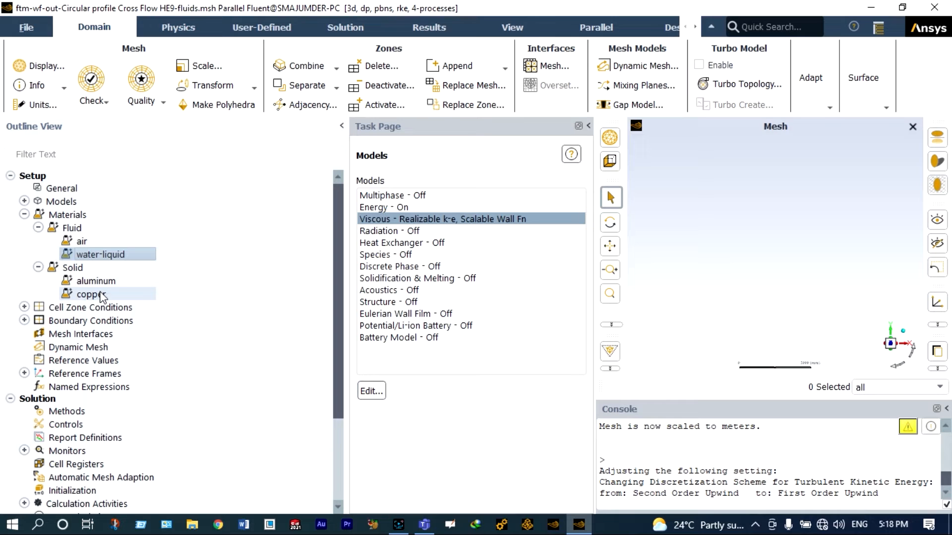
Assign water-liquid as the material of the cold-water-region fluid zone
left_click(24, 307)
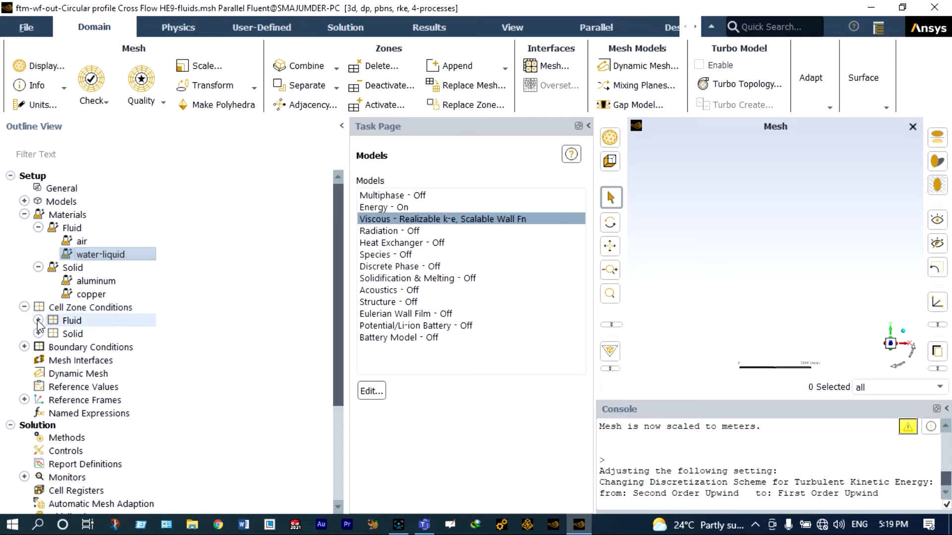
left_click(38, 321)
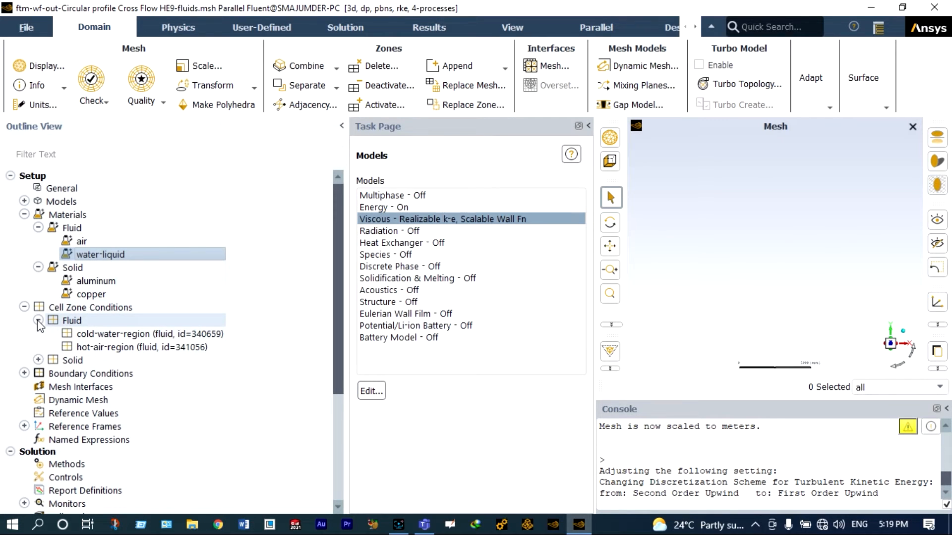
left_click(91, 336)
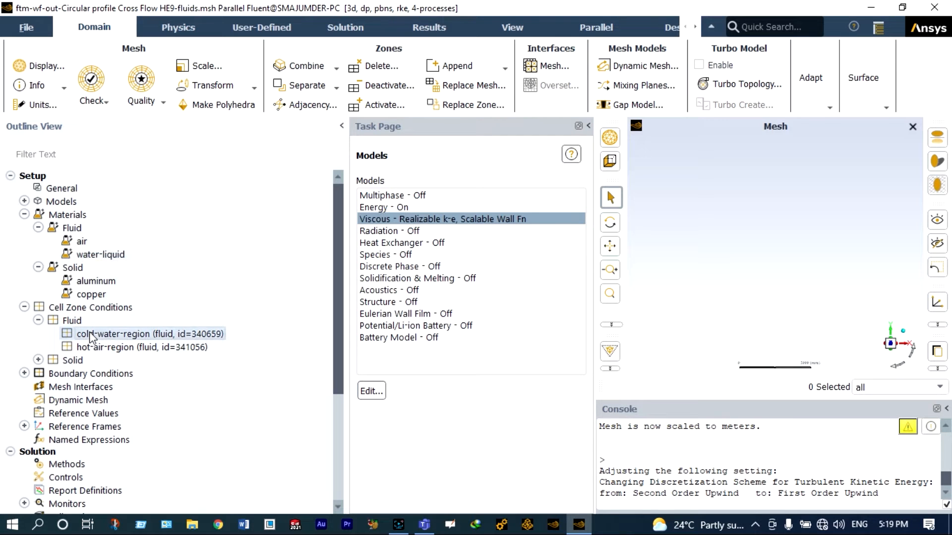
double_click(90, 333)
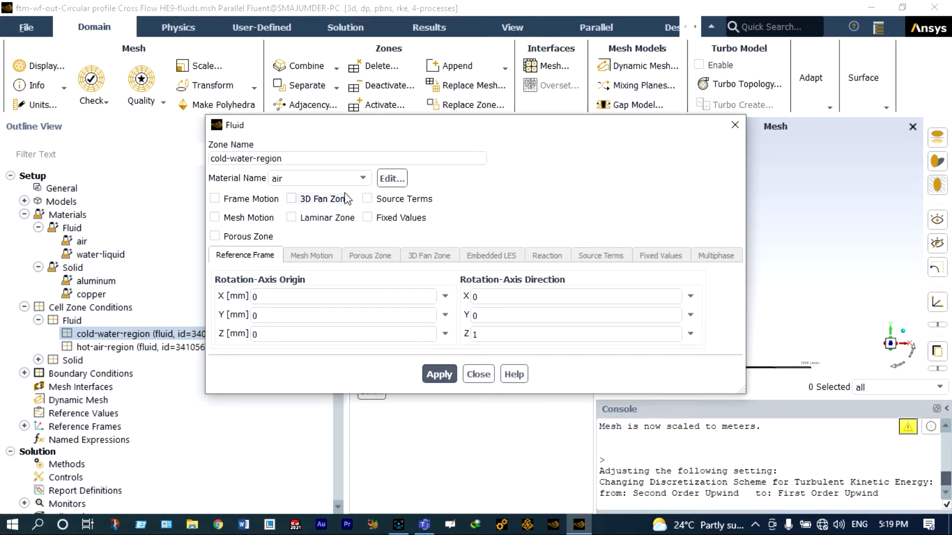
left_click(363, 178)
left_click(329, 196)
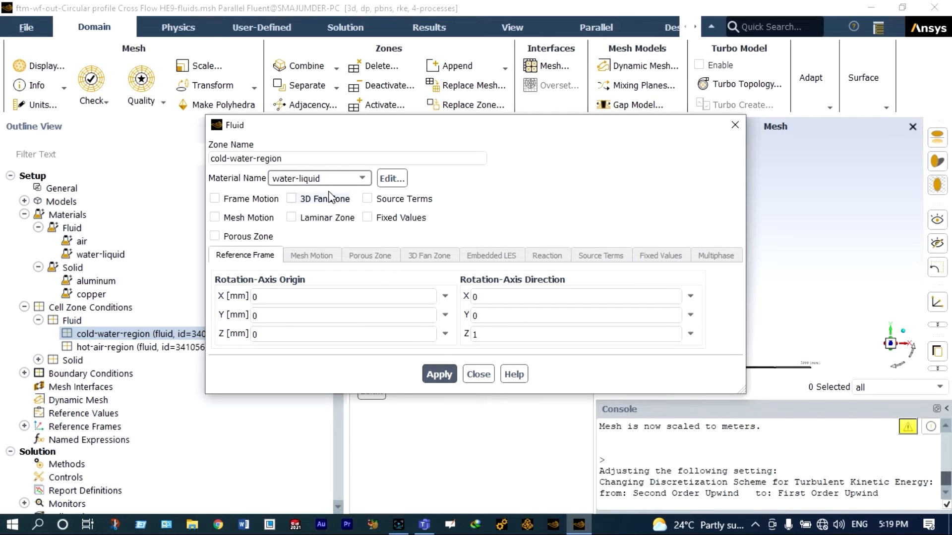
left_click(444, 375)
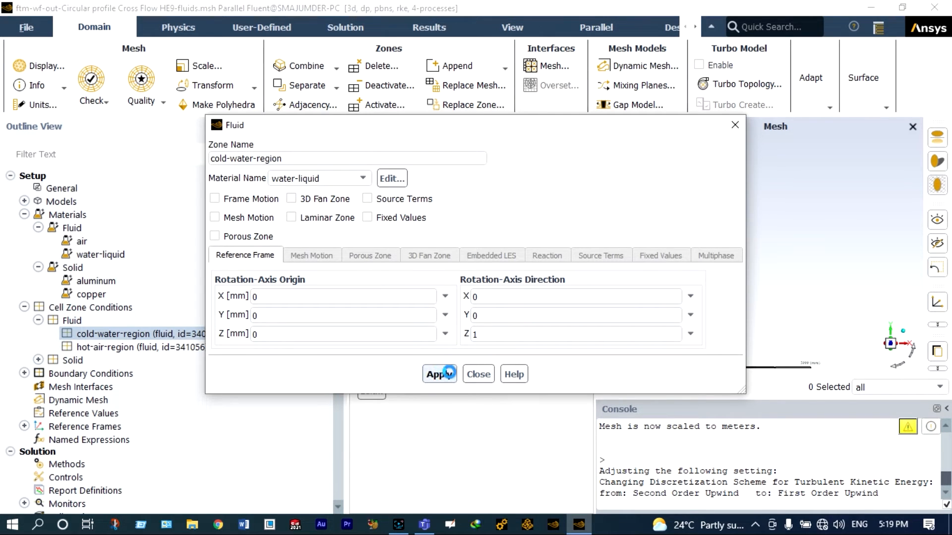
left_click(475, 374)
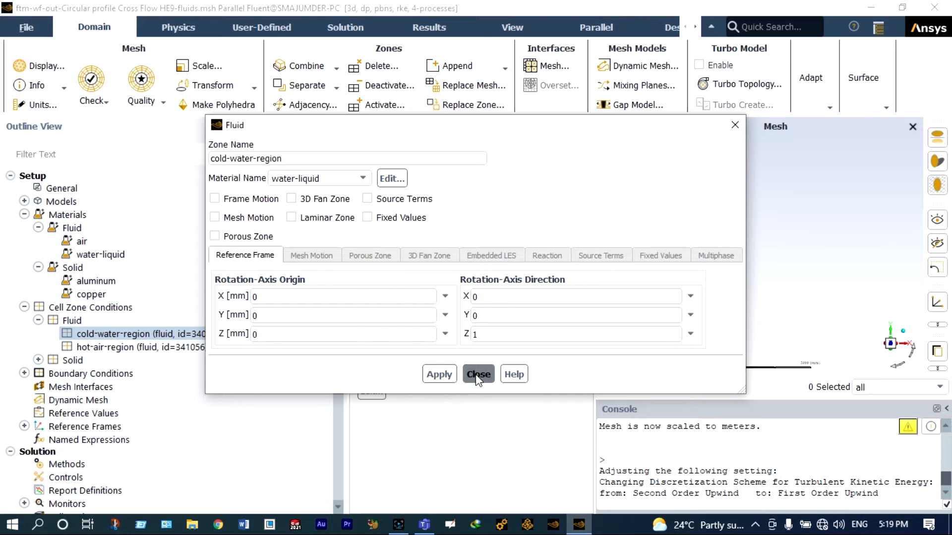
Apply air as the material of the hot-air-region fluid zone
left_click(188, 348)
left_click(187, 347)
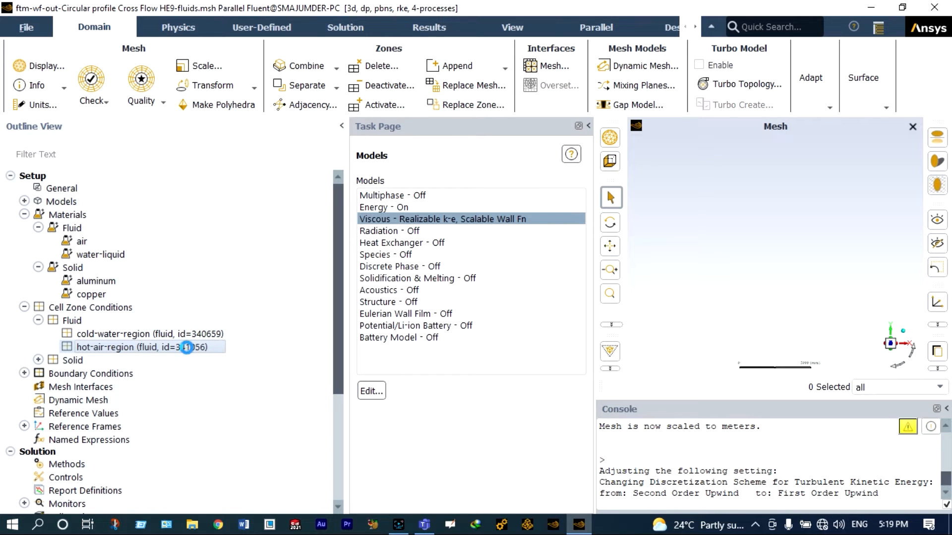
double_click(187, 347)
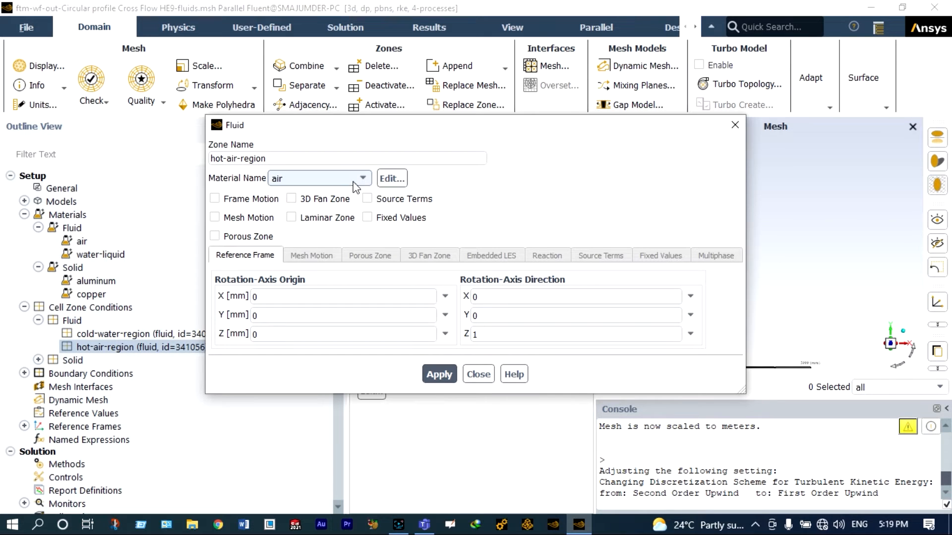
left_click(432, 375)
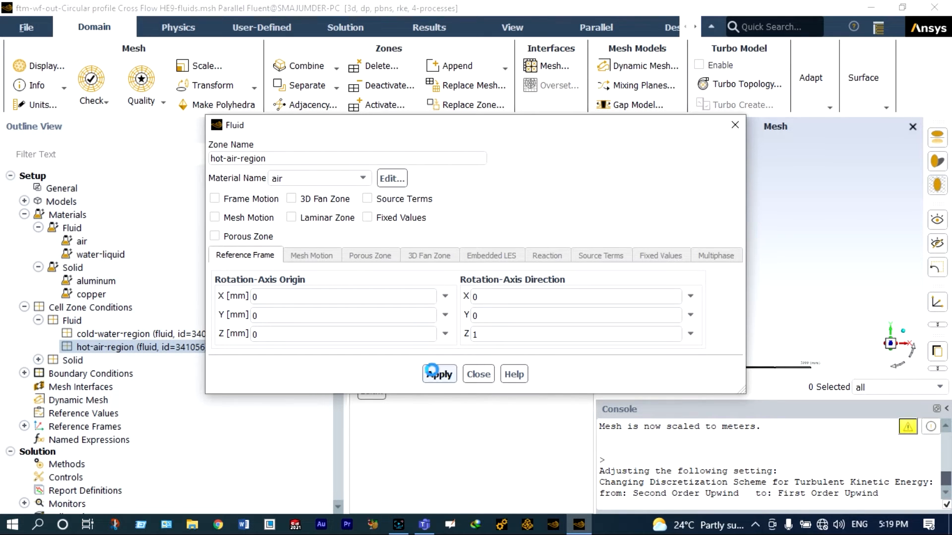
left_click(475, 376)
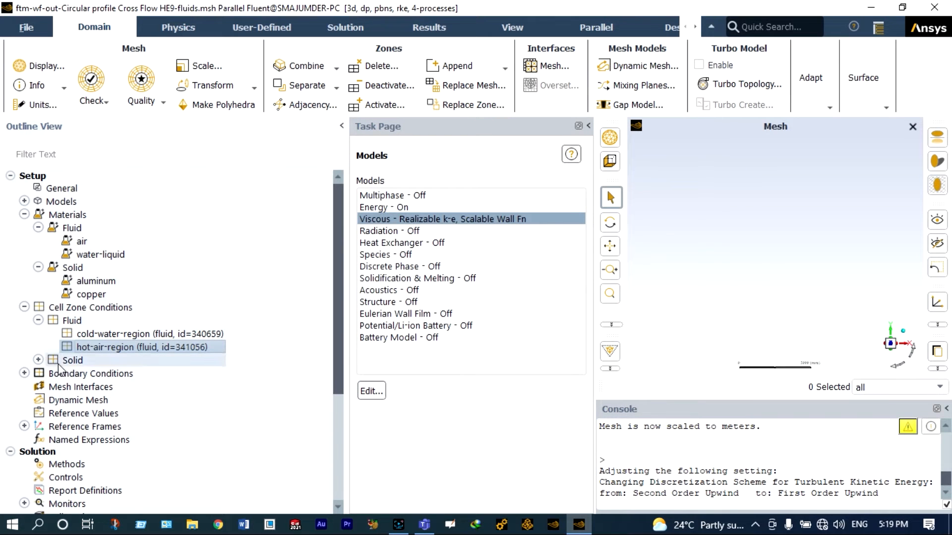
Assign copper as the material of the circular_profile_cross_flow_he9 solid cell zone
left_click(38, 360)
left_click(113, 374)
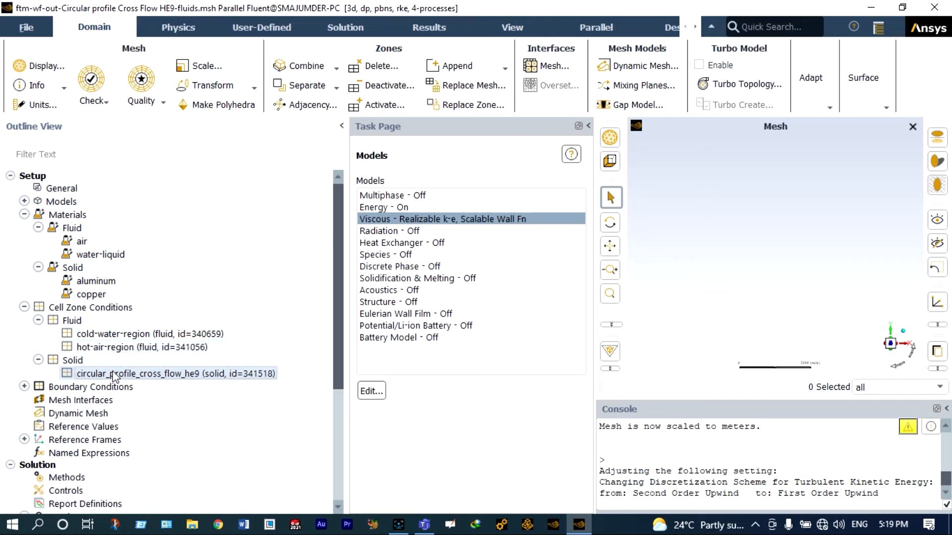
double_click(113, 375)
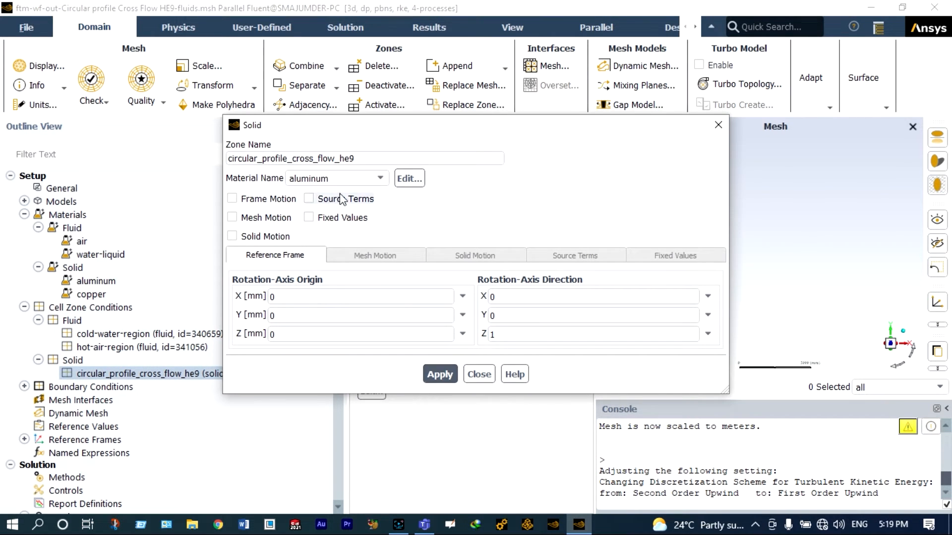
left_click(378, 179)
left_click(353, 187)
left_click(439, 374)
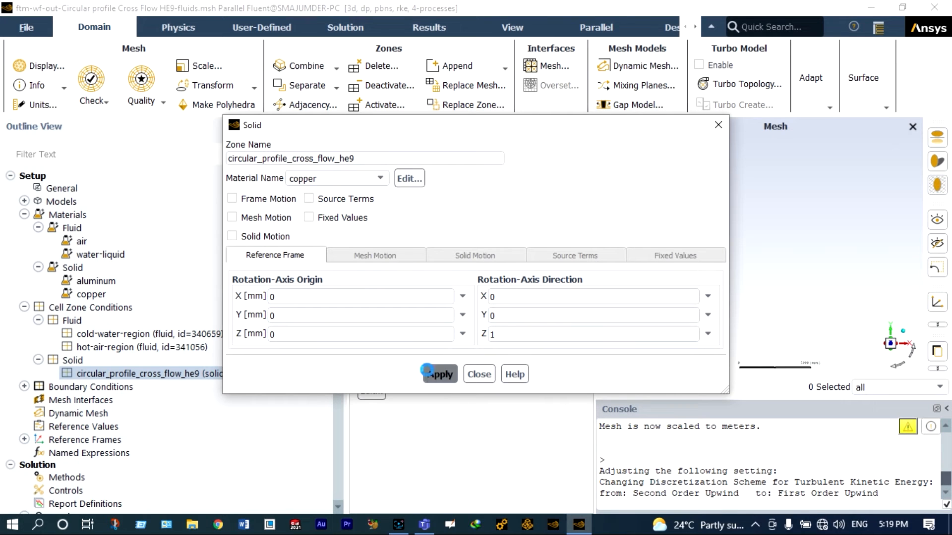
left_click(475, 374)
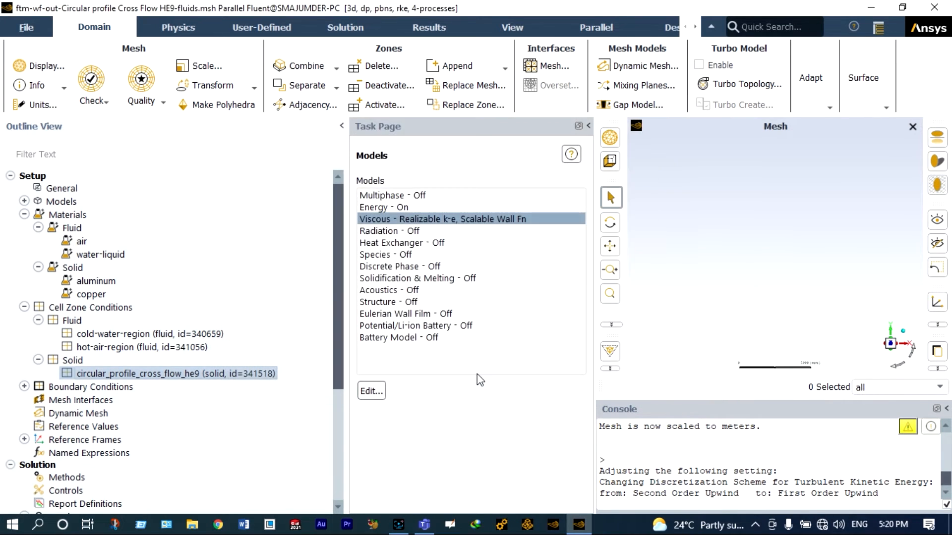
Set the velocity magnitude of the cap1 velocity inlet to 0.01 m/s
left_click(24, 308)
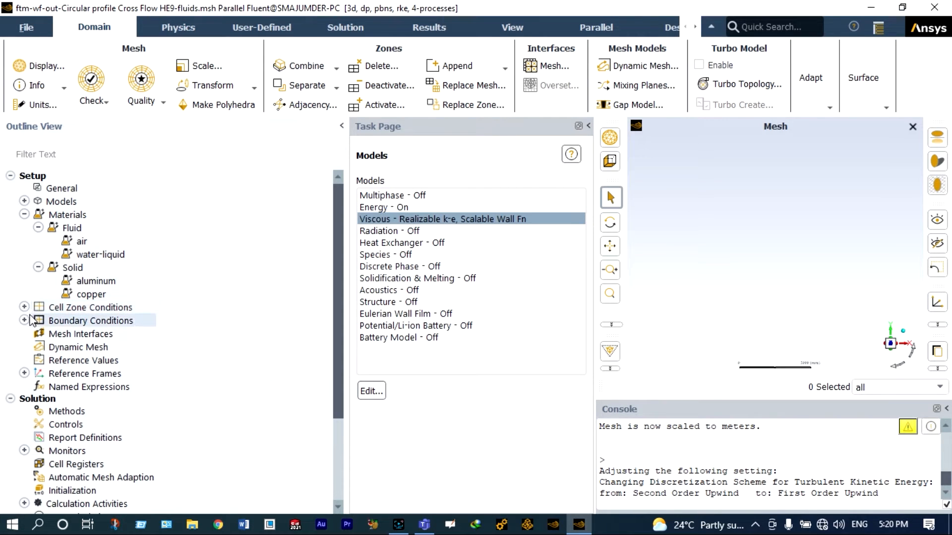
left_click(24, 321)
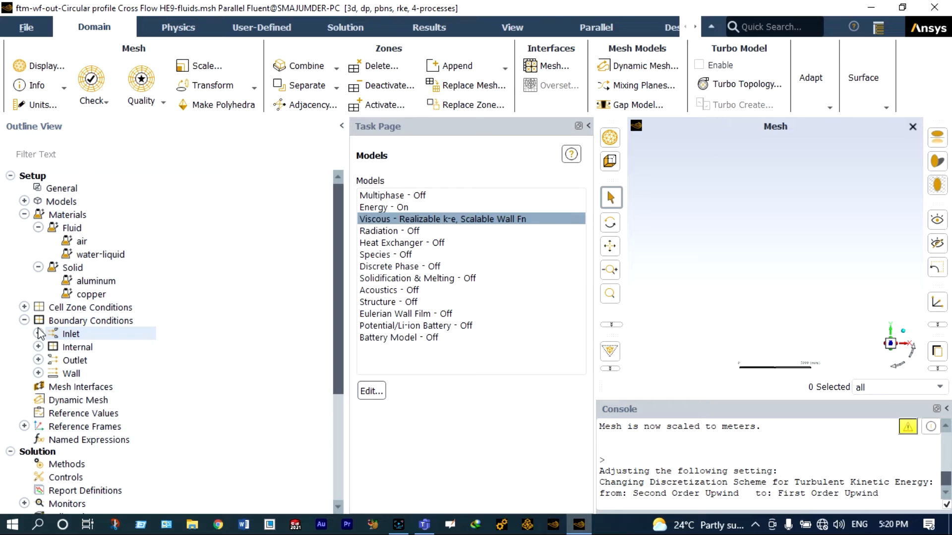
left_click(39, 334)
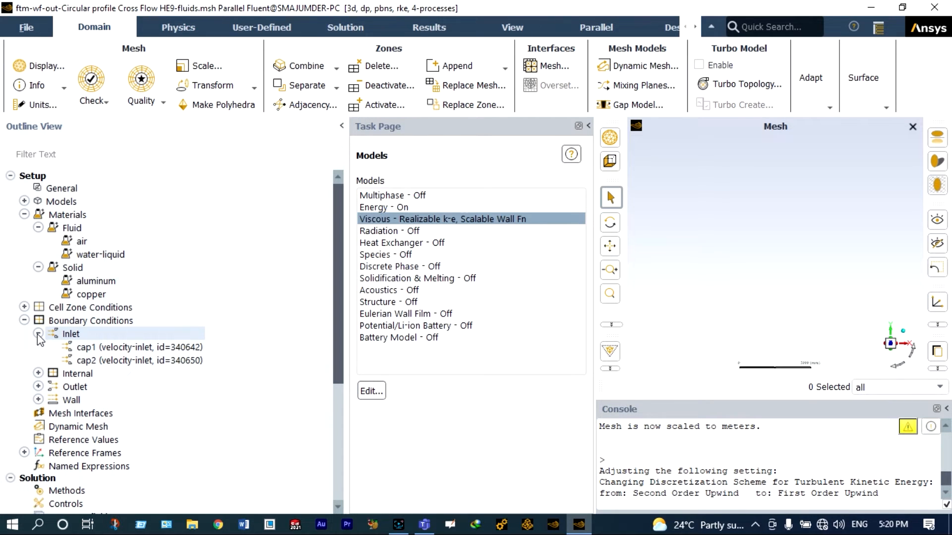
double_click(118, 350)
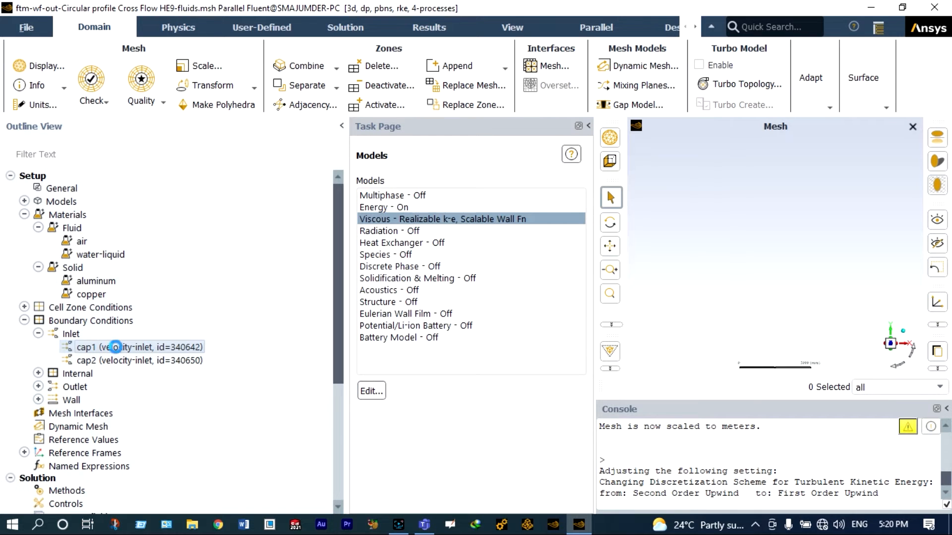
left_click(481, 240)
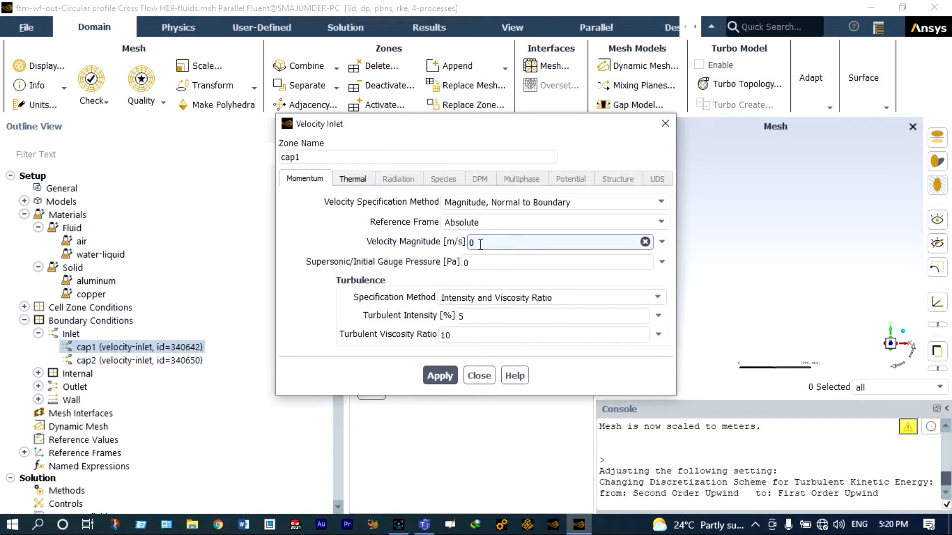
type(".01")
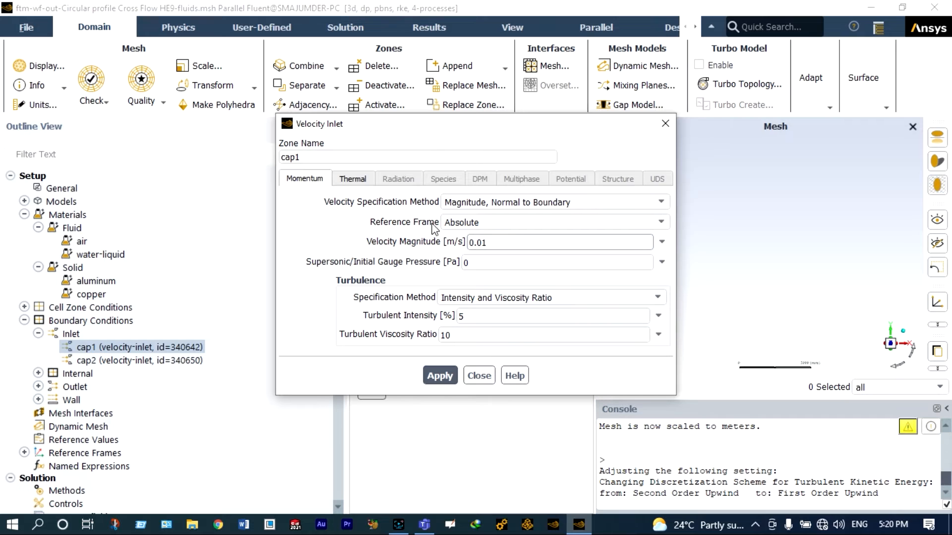
Replace the default thermal temperature of the cap1 inlet and apply its boundary conditions
left_click(361, 183)
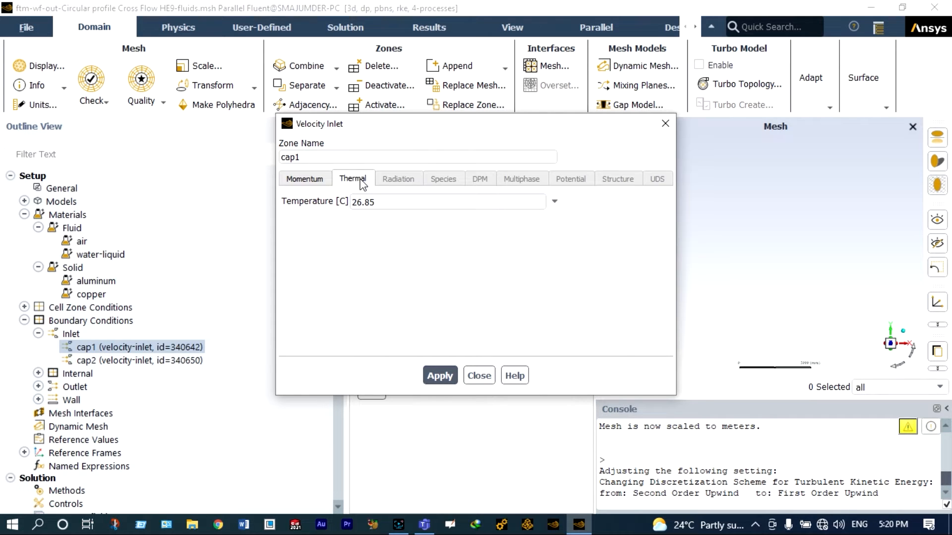
left_click(380, 201)
key("BackSpace")
key("BackSpace")
key("BackSpace")
key("BackSpace")
key("BackSpace")
left_click(440, 375)
left_click(479, 377)
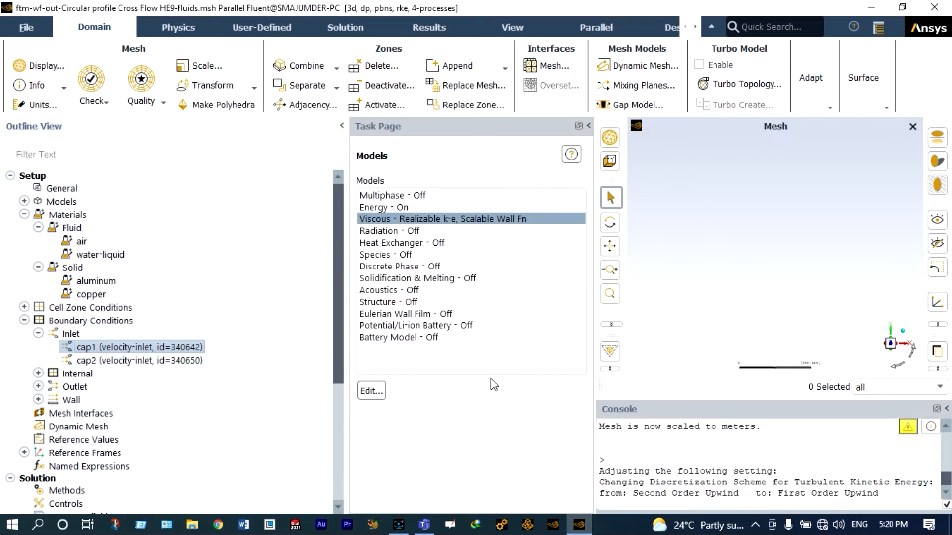
Set the velocity magnitude of the cap2 velocity inlet to 0.01 m/s
left_click(188, 361)
left_click(185, 361)
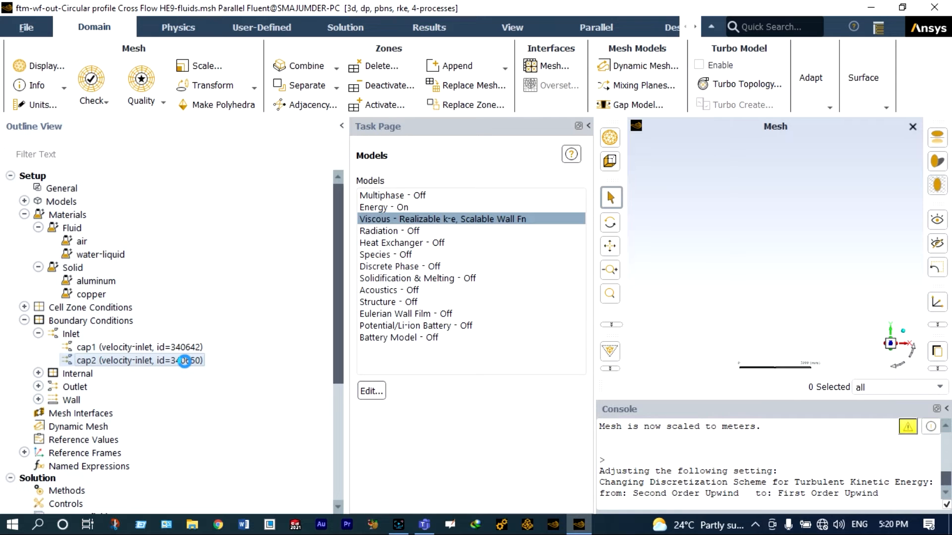
double_click(184, 360)
left_click(476, 242)
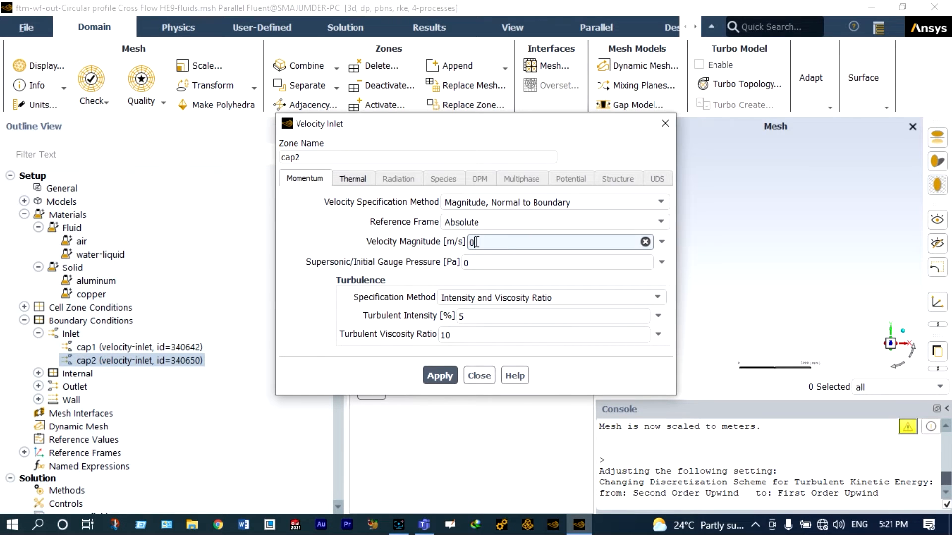
type(".01")
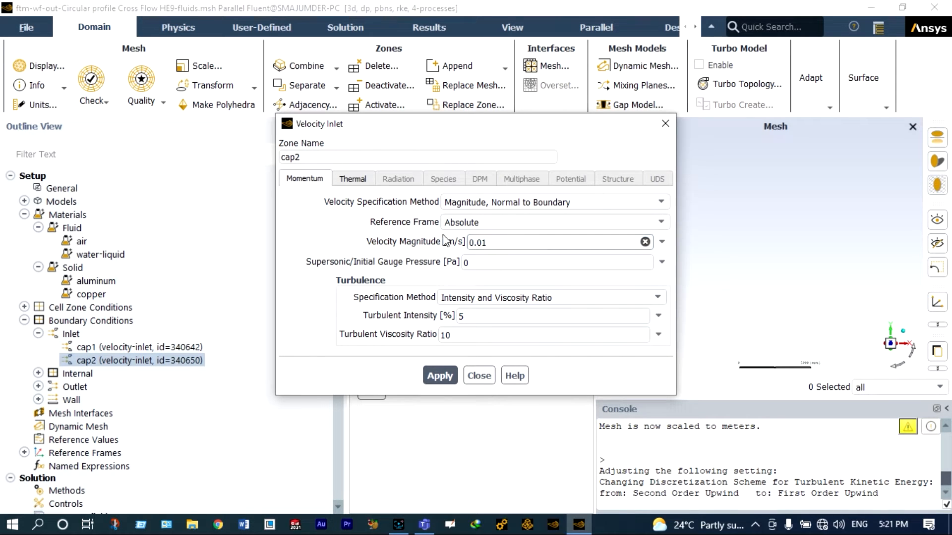
Set the cap2 inlet temperature to 650 °C and apply its boundary conditions
left_click(357, 180)
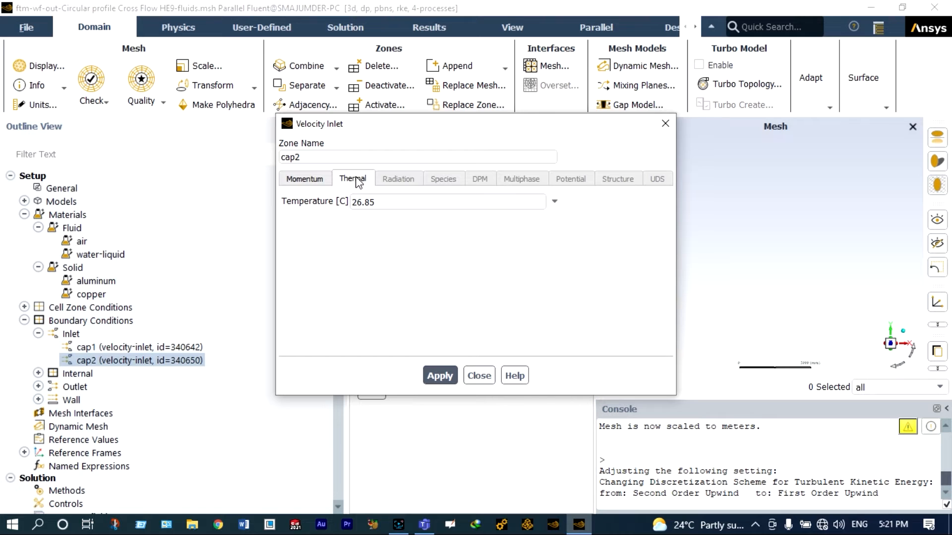
left_click(377, 203)
key("BackSpace")
key("BackSpace")
key("BackSpace")
key("BackSpace")
key("BackSpace")
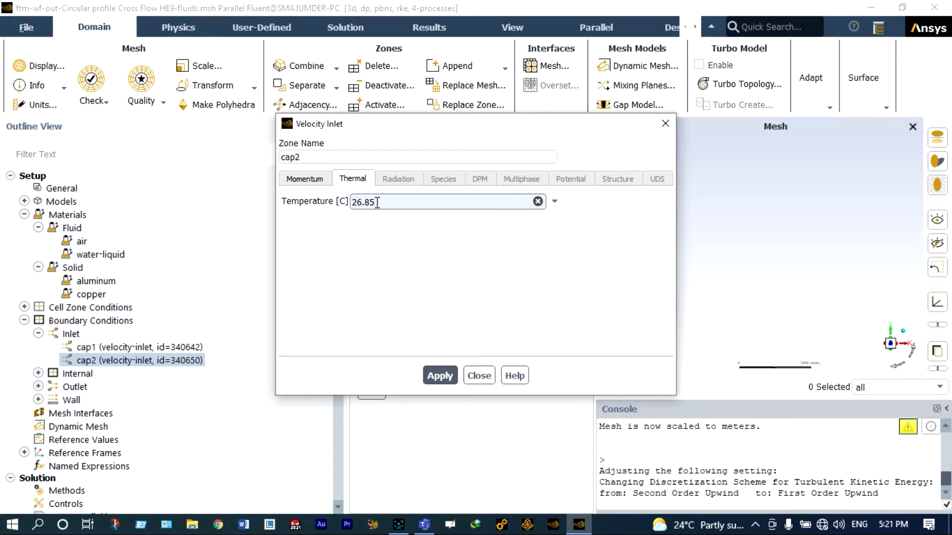
type("650")
left_click(443, 375)
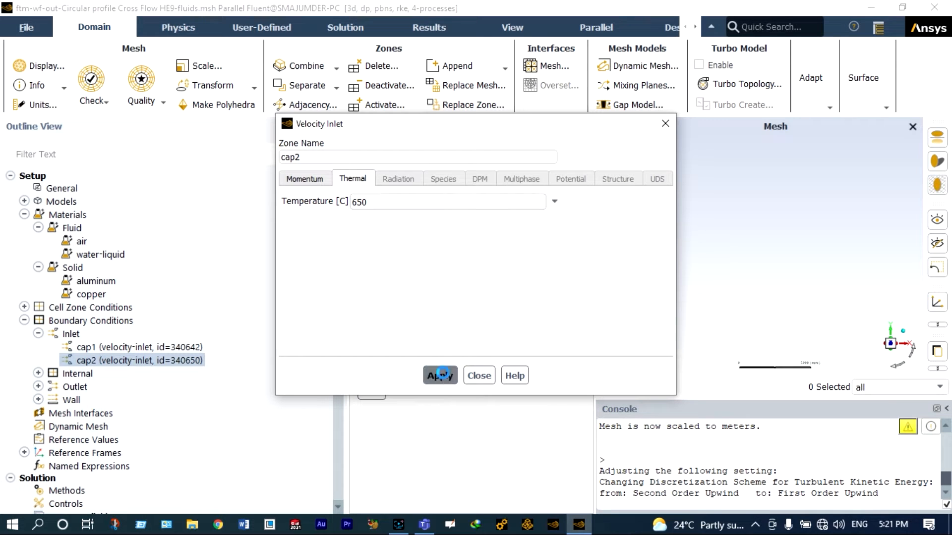
left_click(488, 379)
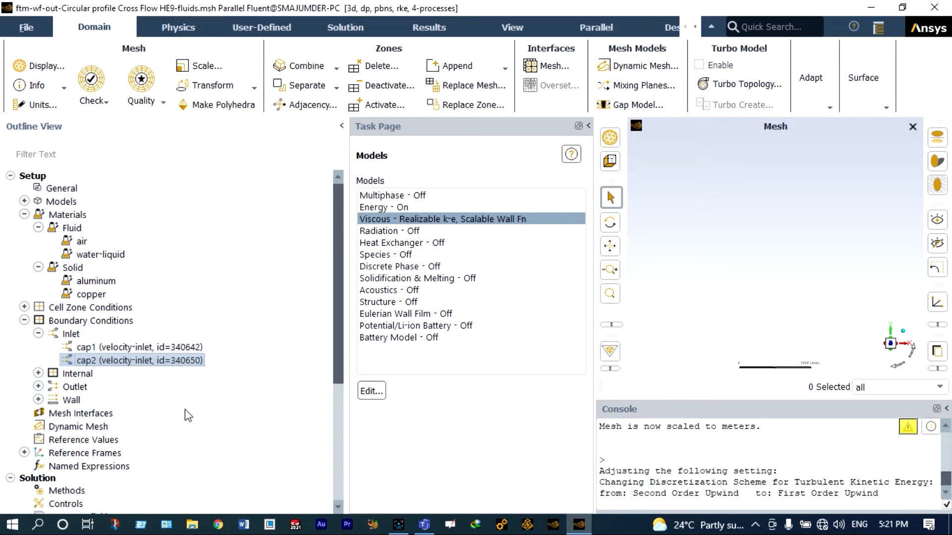
Apply the default pressure-outlet conditions, with 0 Pa gauge pressure, to the outlets cap3 and cap4
left_click(38, 386)
left_click(104, 401)
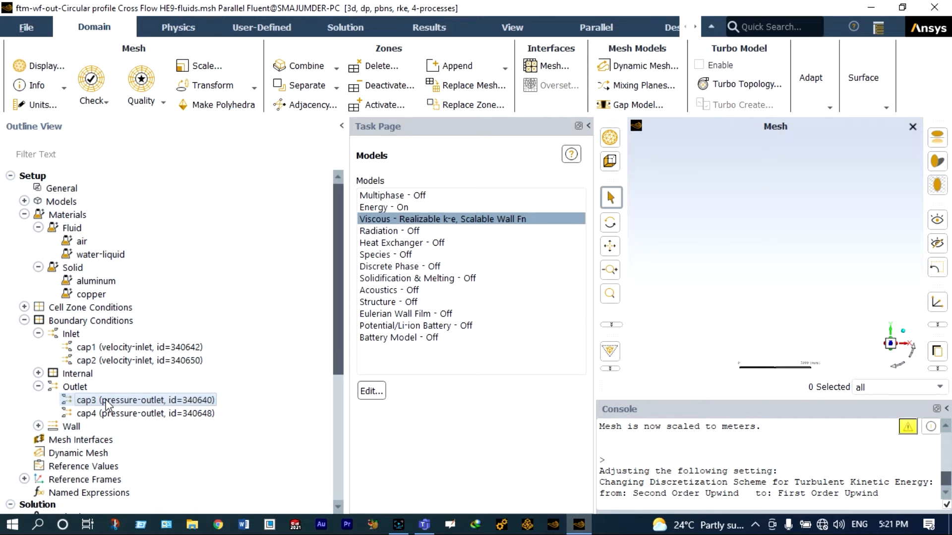
double_click(105, 401)
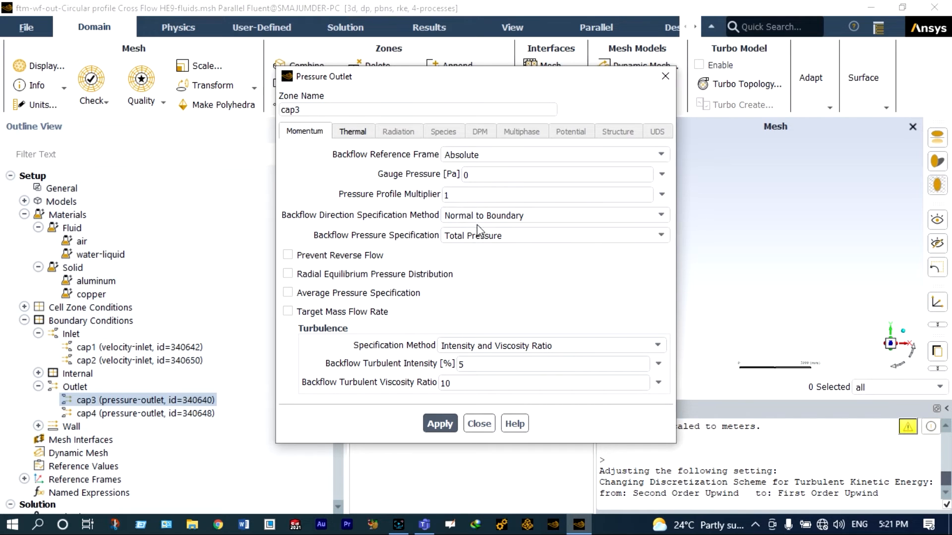
left_click(440, 424)
left_click(478, 422)
left_click(187, 415)
left_click(185, 414)
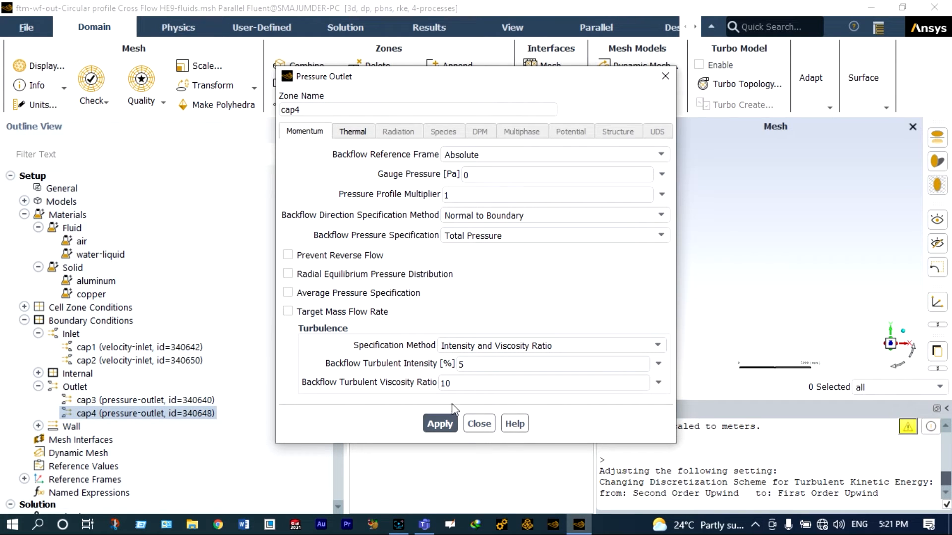
left_click(440, 423)
left_click(483, 423)
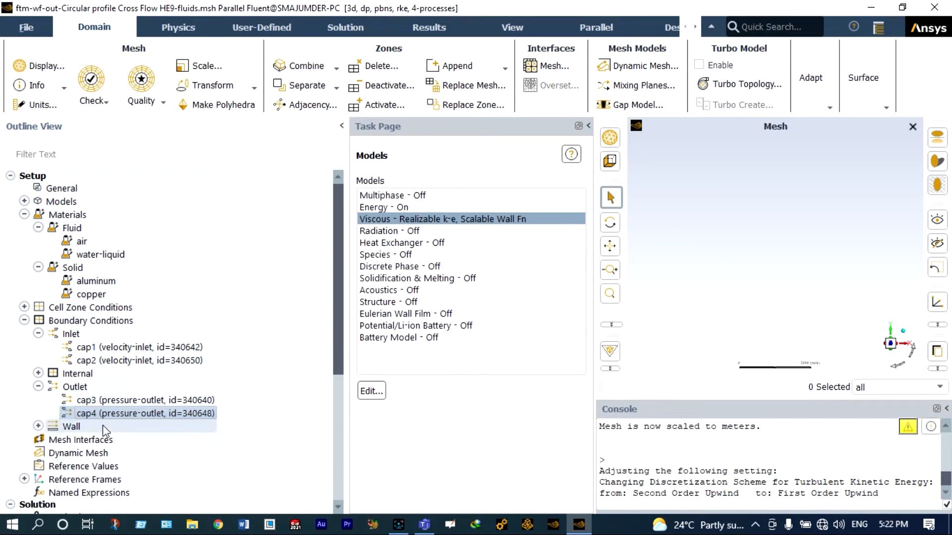
Choose copper as the material of the cw_inlet wall and Convection as its thermal condition
left_click(39, 426)
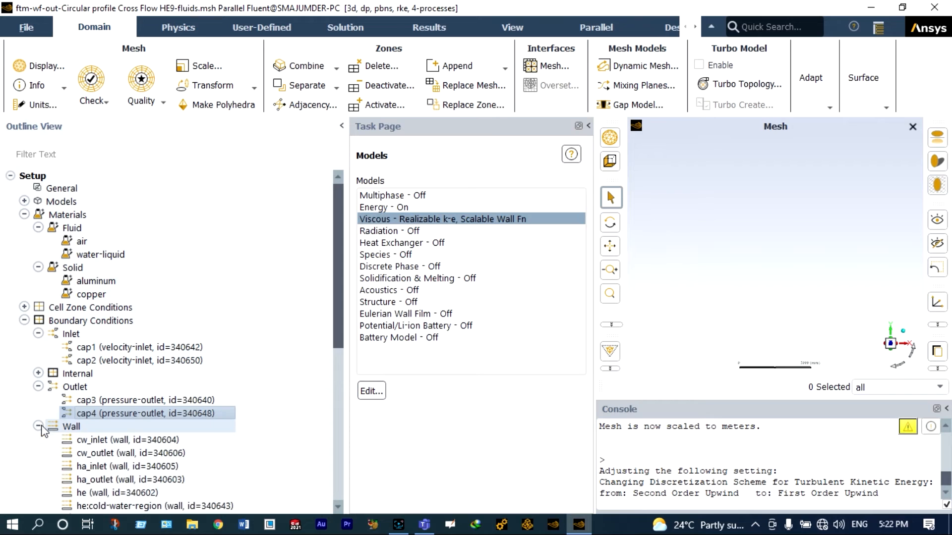
left_click(133, 441)
double_click(132, 439)
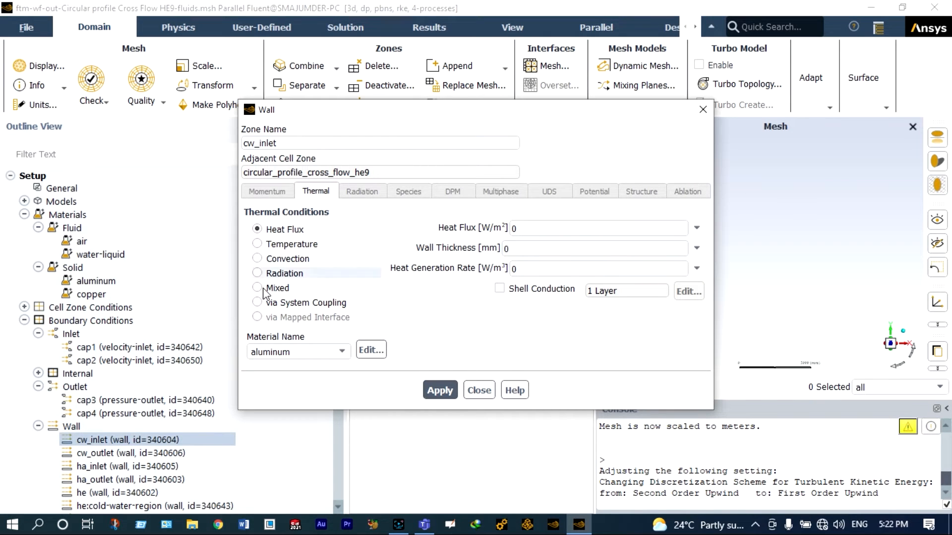
left_click(348, 353)
left_click(322, 369)
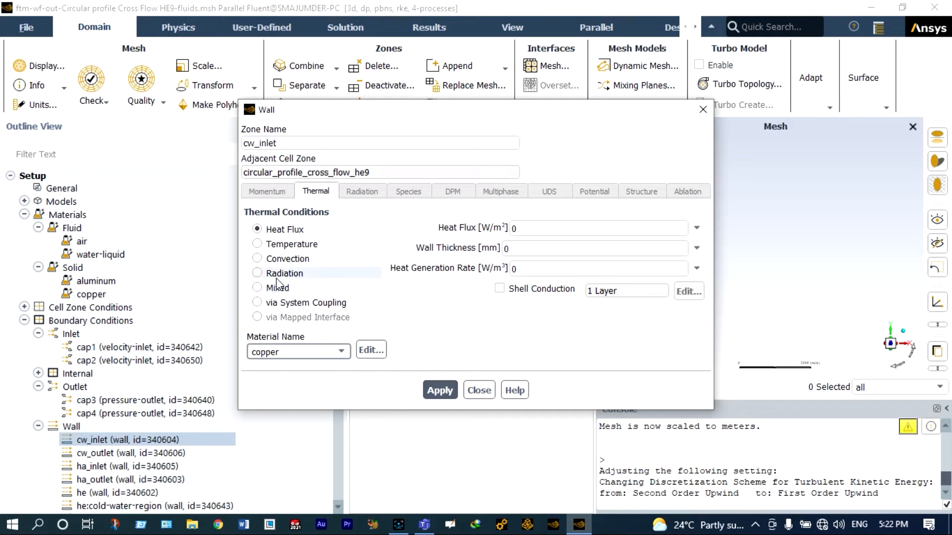
left_click(258, 258)
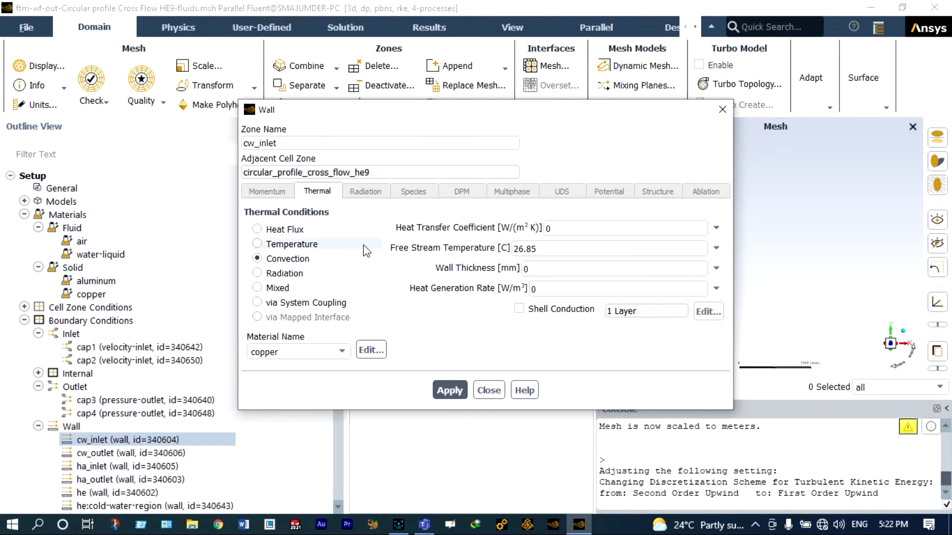
Apply a heat transfer coefficient of 20 W/(m² K), free stream temperature of 30 °C and wall thickness of 0.01 mm to the cw_inlet wall
left_click(548, 228)
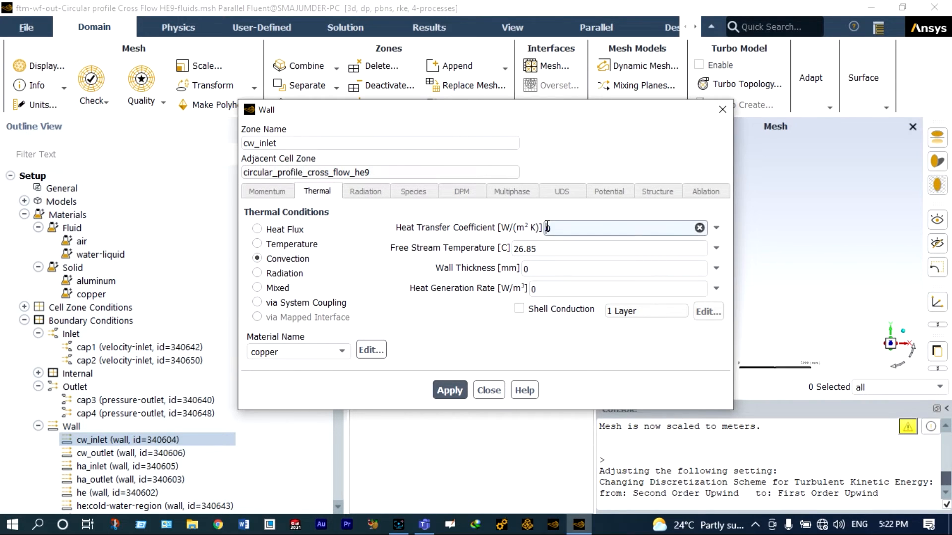
type("1")
left_click(552, 245)
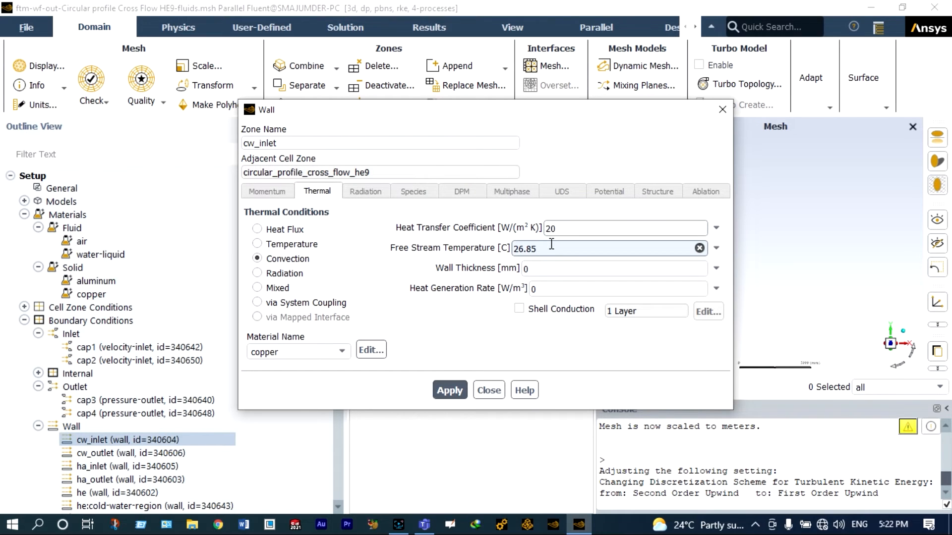
key("BackSpace")
key("BackSpace")
key("BackSpace")
key("BackSpace")
key("BackSpace")
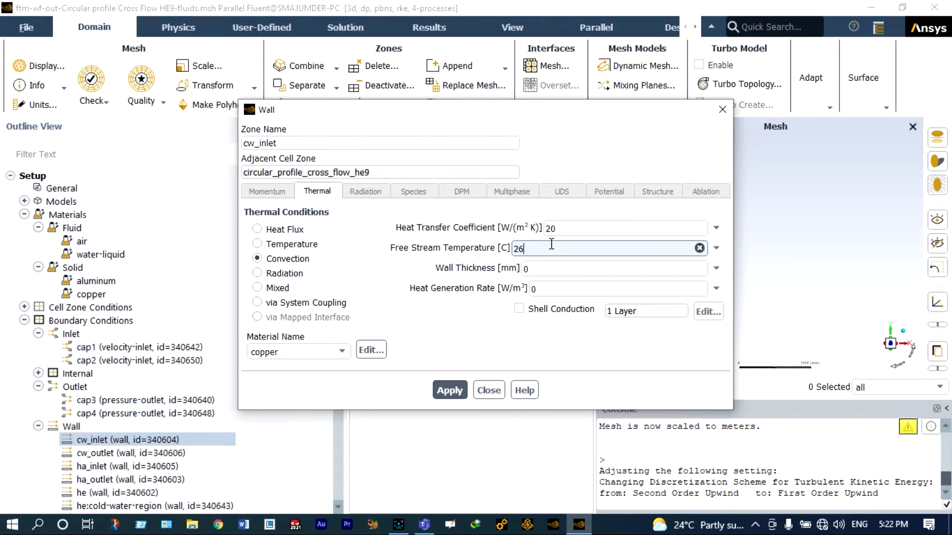
type("30")
left_click(547, 268)
type(".")
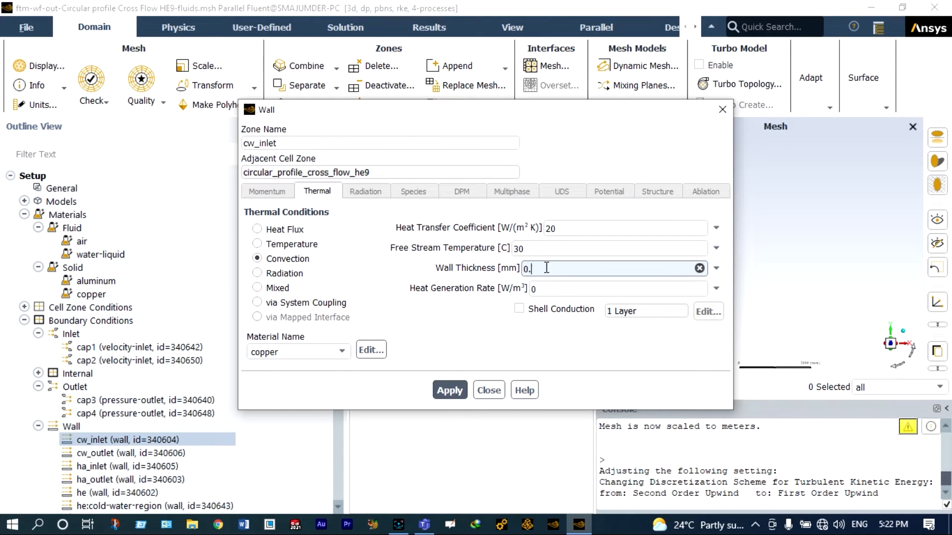
type("01")
left_click(449, 390)
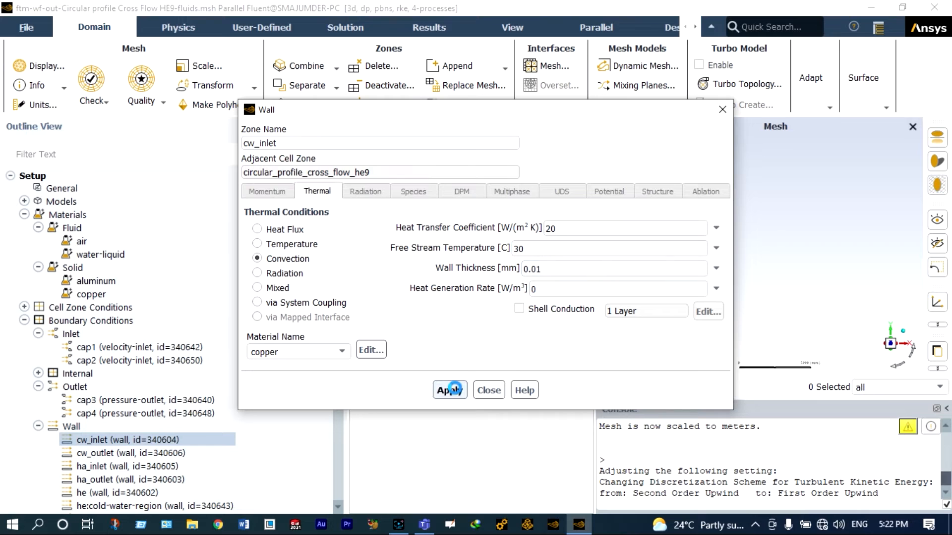
left_click(489, 390)
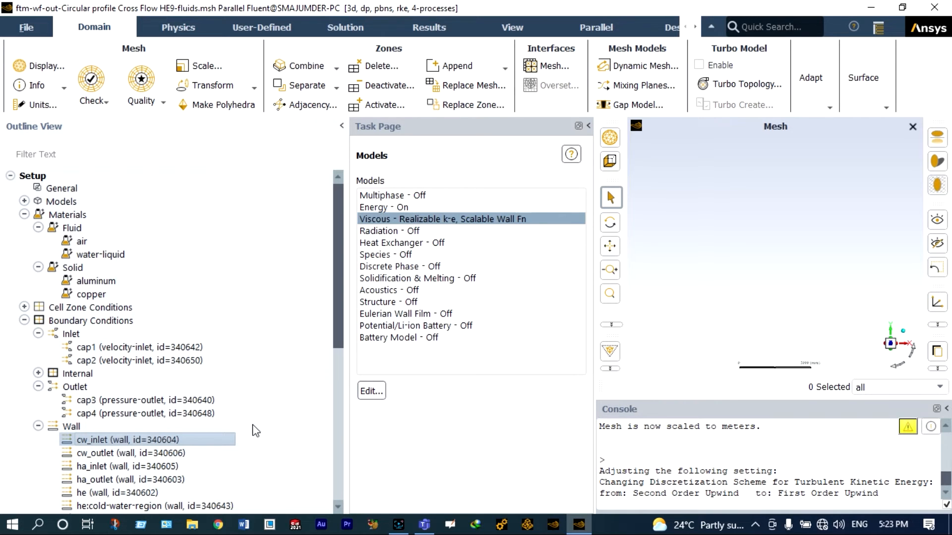
Copy the cw_inlet boundary conditions to cw_outlet, ha_inlet, ha_outlet, he, he:cold-water-region and he:hot-air-region
right_click(176, 438)
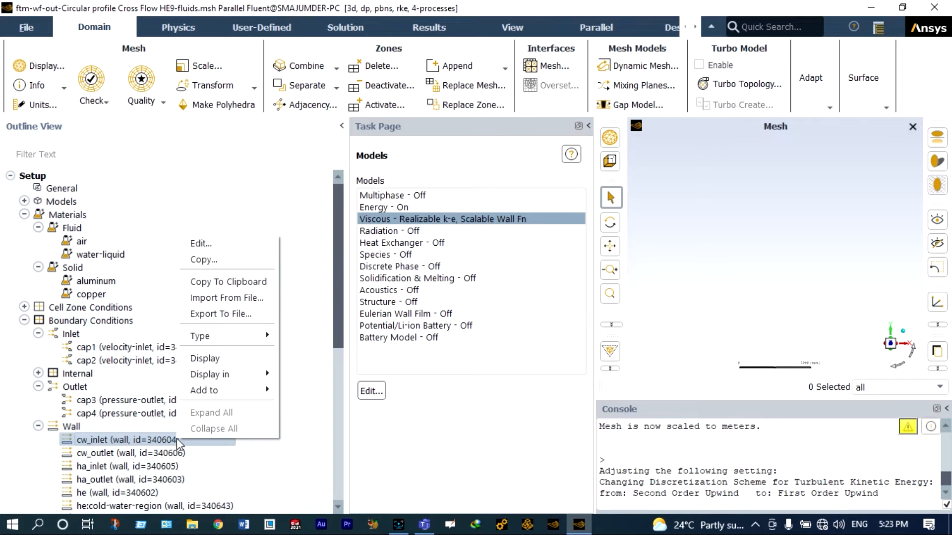
left_click(218, 263)
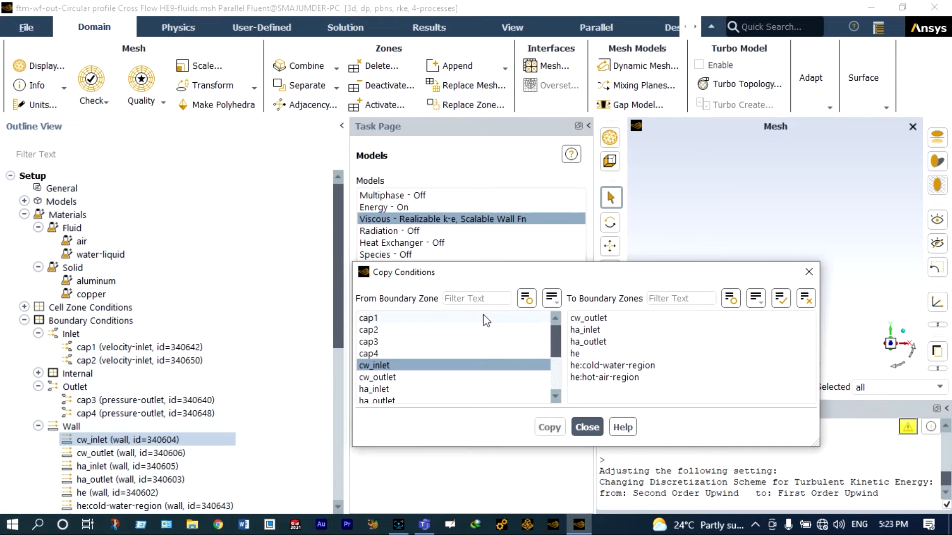
left_click(578, 319)
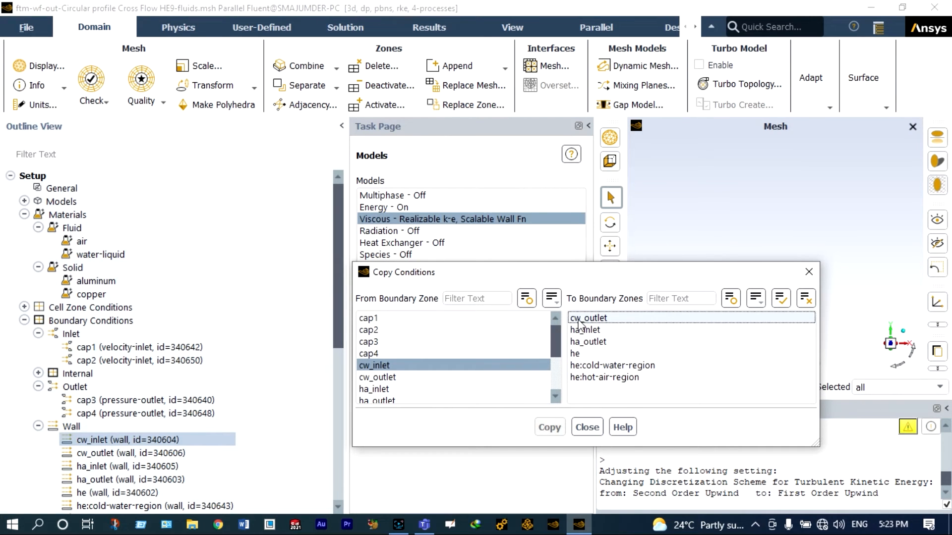
left_click(585, 332)
left_click_drag(587, 334, 583, 379)
left_click(549, 427)
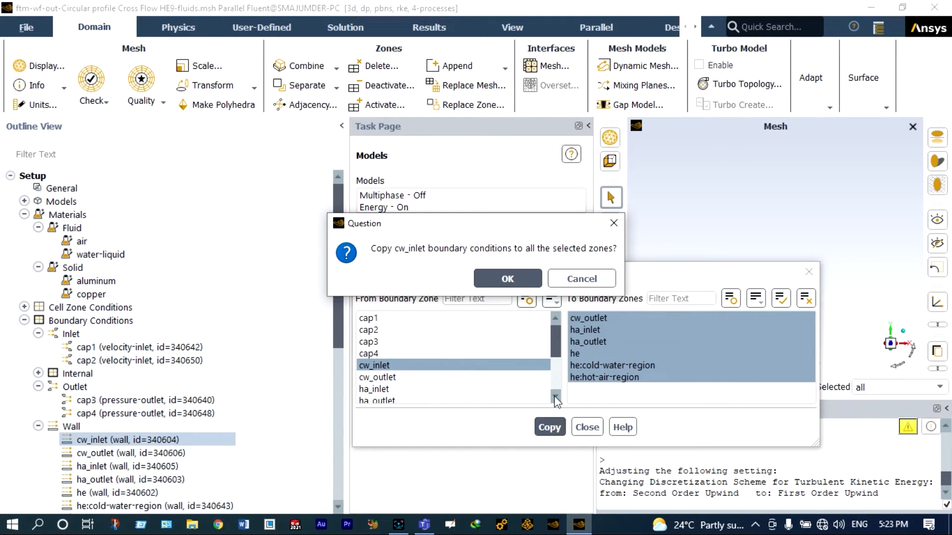
left_click(514, 284)
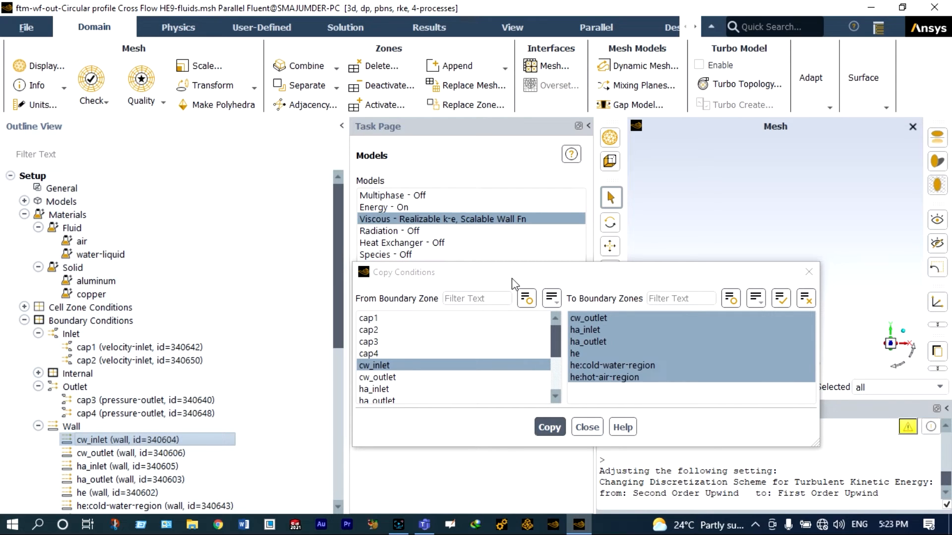
left_click(586, 428)
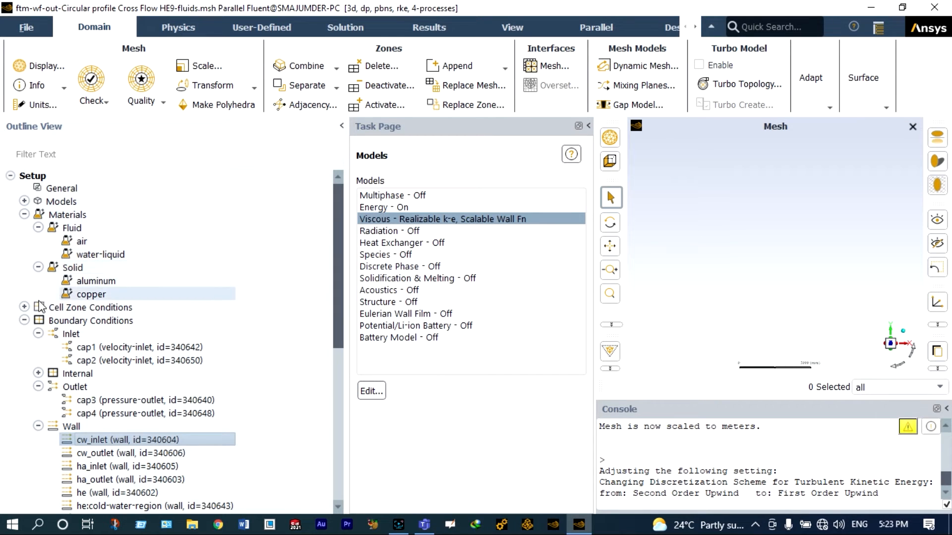
Enable a specified operating density of 1.225 kg/m³ in the operating conditions of the cell zones
left_click(24, 307)
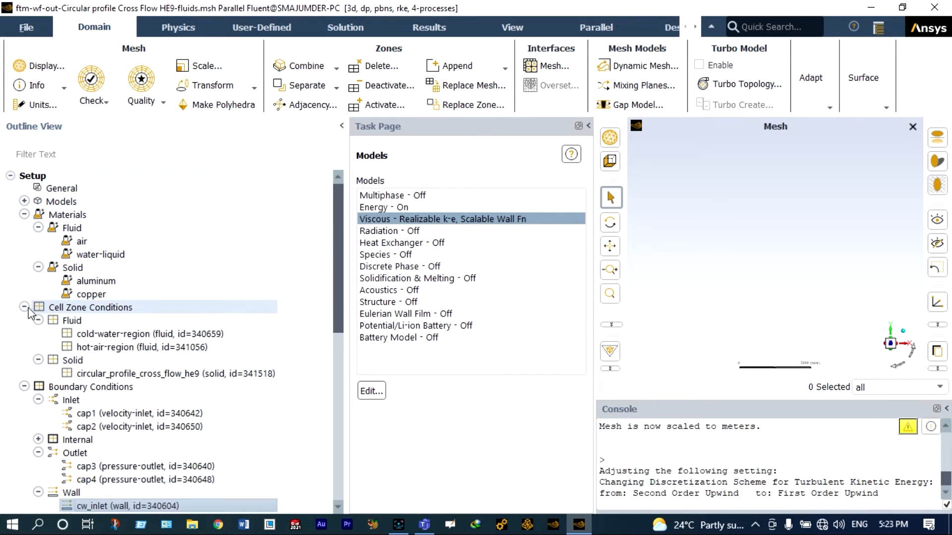
left_click(25, 307)
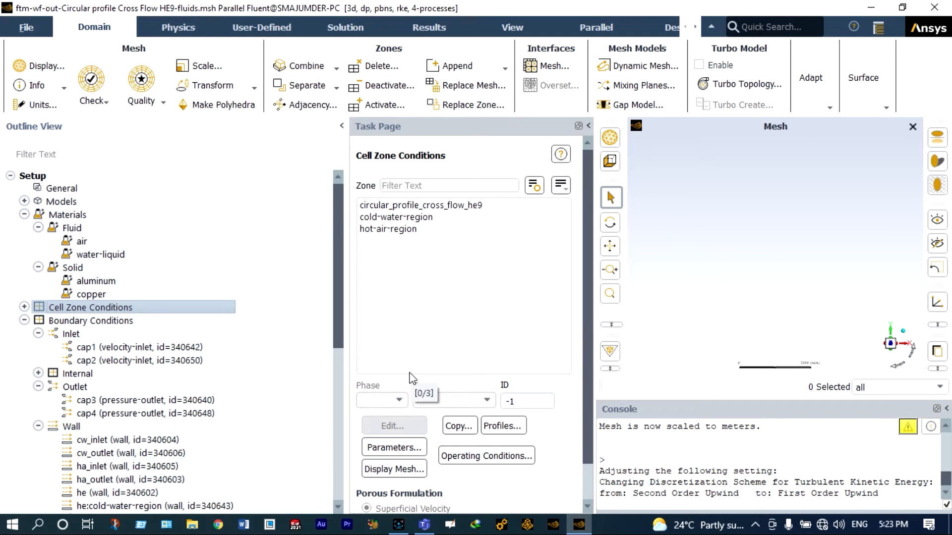
left_click(492, 456)
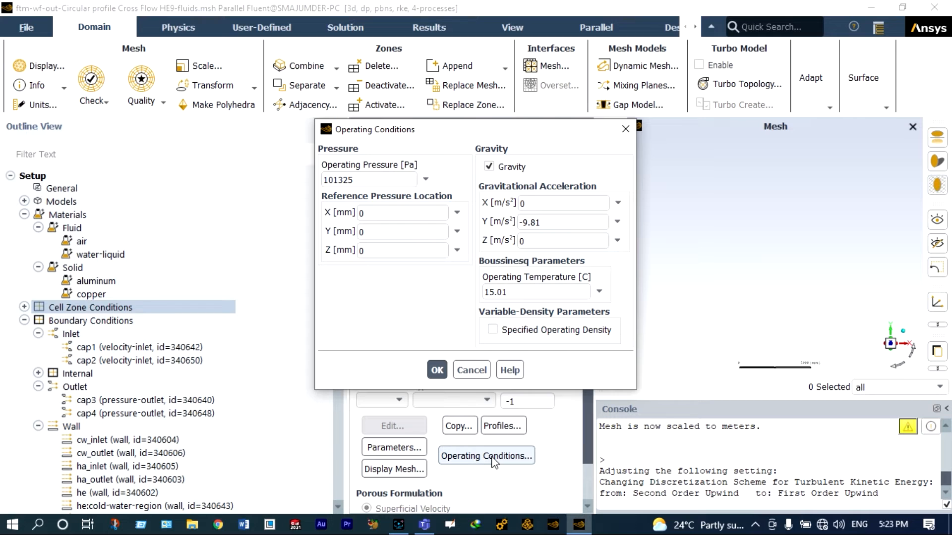
left_click(497, 330)
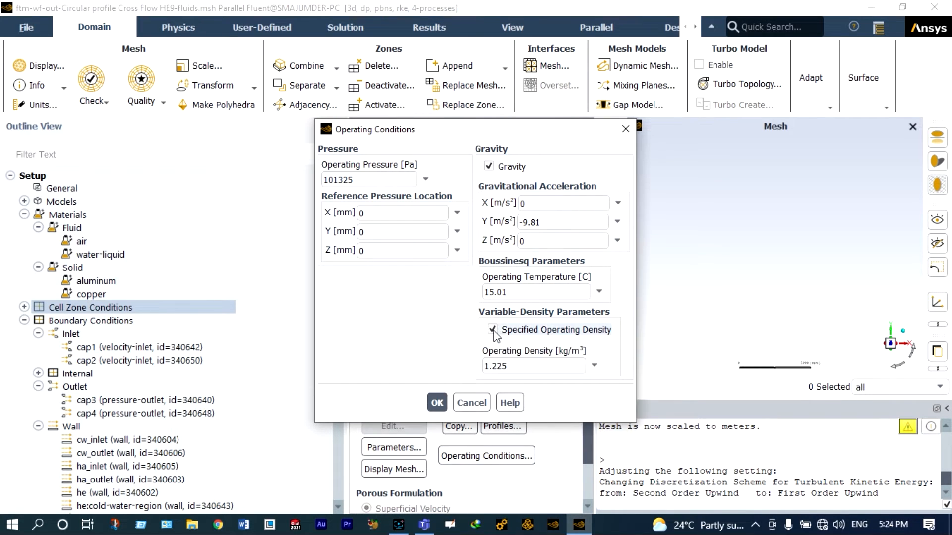
left_click(439, 403)
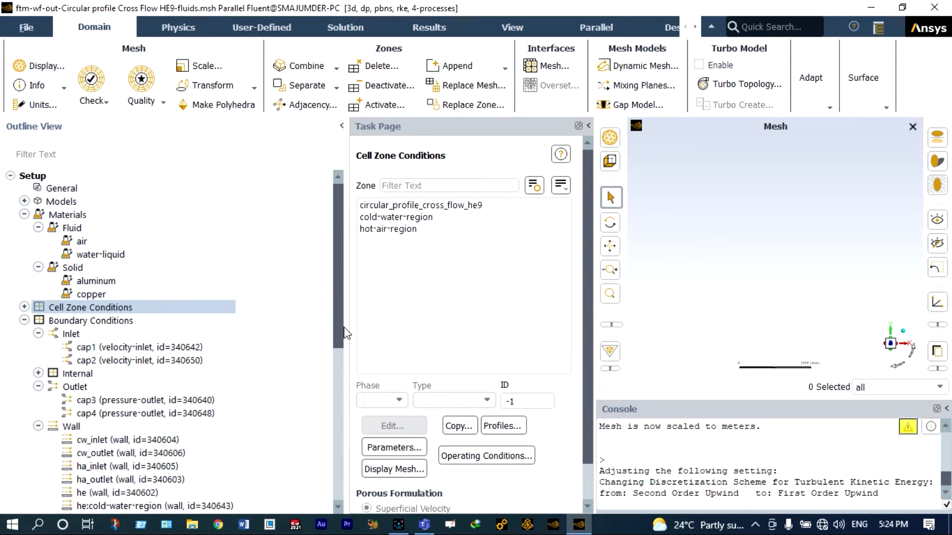
Set the solution methods to a Green-Gauss Node Based gradient and Second Order Upwind for turbulent kinetic energy and dissipation rate
left_click_drag(340, 328, 341, 400)
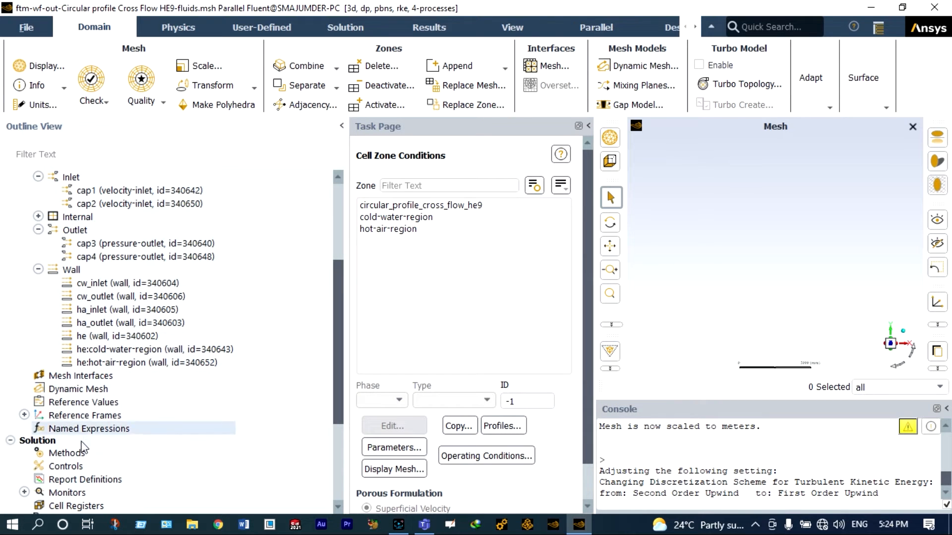
left_click(69, 452)
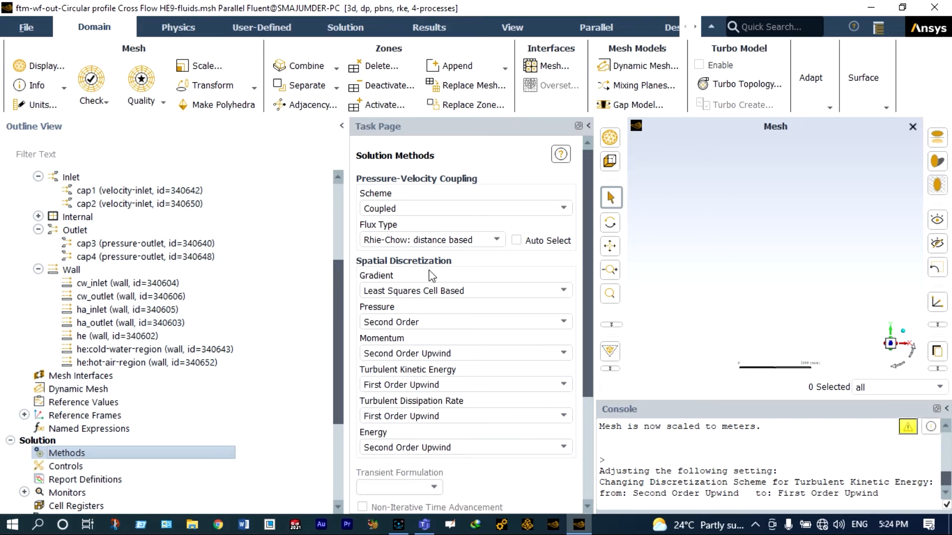
left_click(429, 290)
left_click(444, 314)
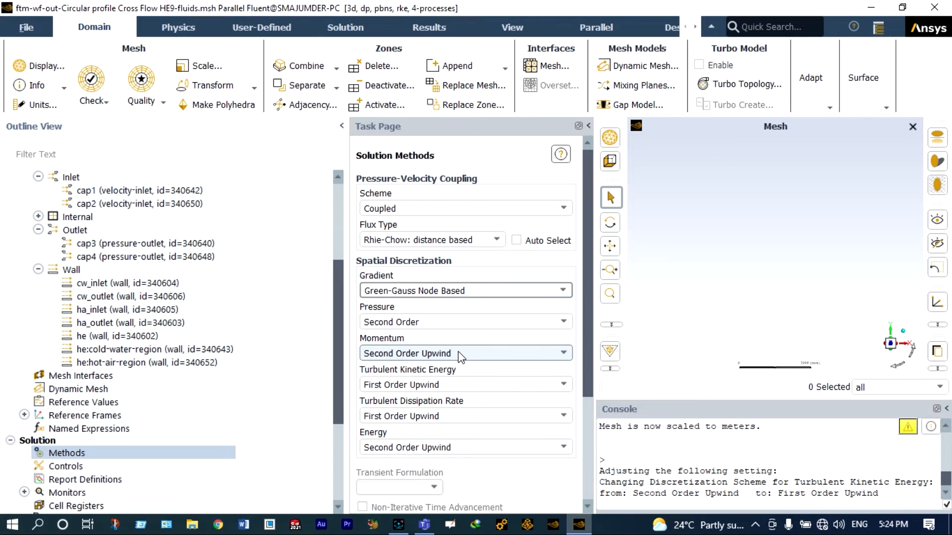
left_click(450, 385)
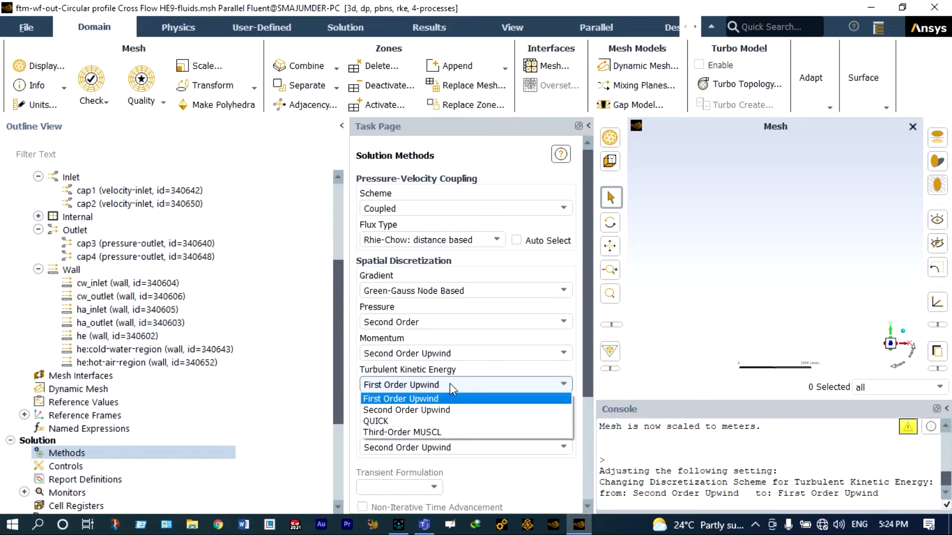
left_click(442, 406)
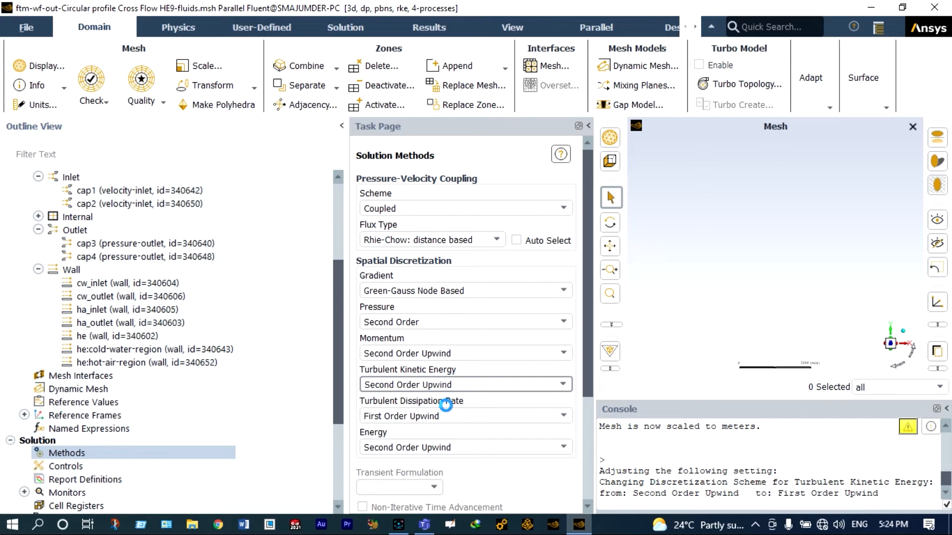
left_click(471, 416)
left_click(451, 443)
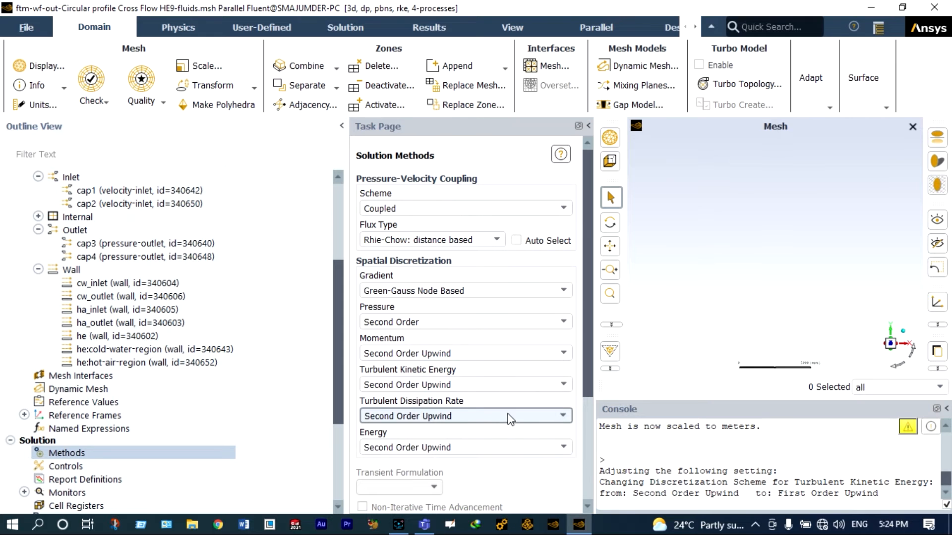
scroll(509, 418, "down", 2)
scroll(507, 412, "down", 2)
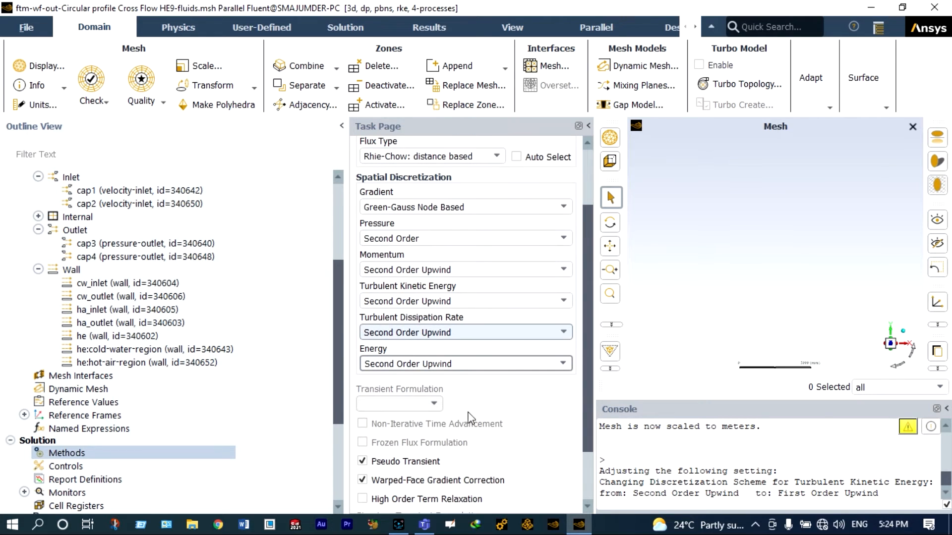
Initialize the solution with the Hybrid Initialization method
left_click_drag(337, 369, 337, 420)
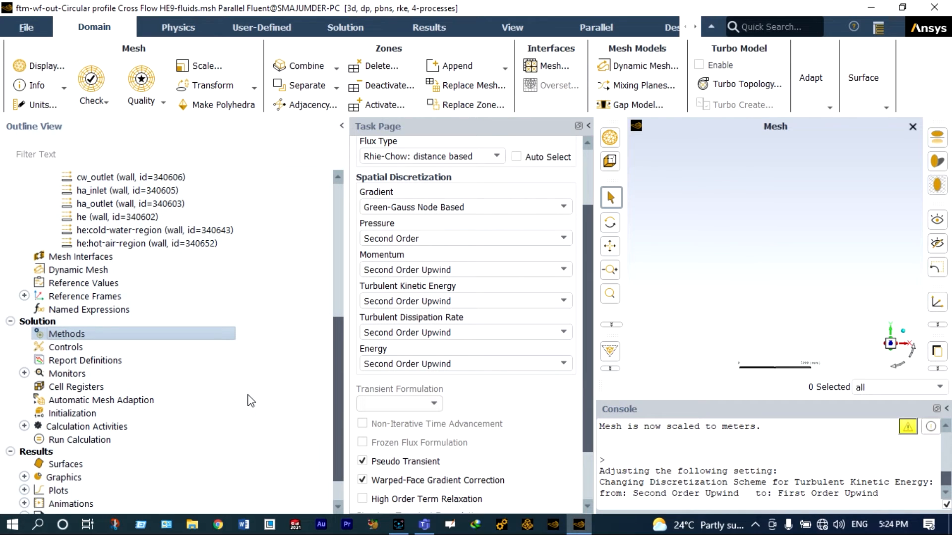
left_click(72, 413)
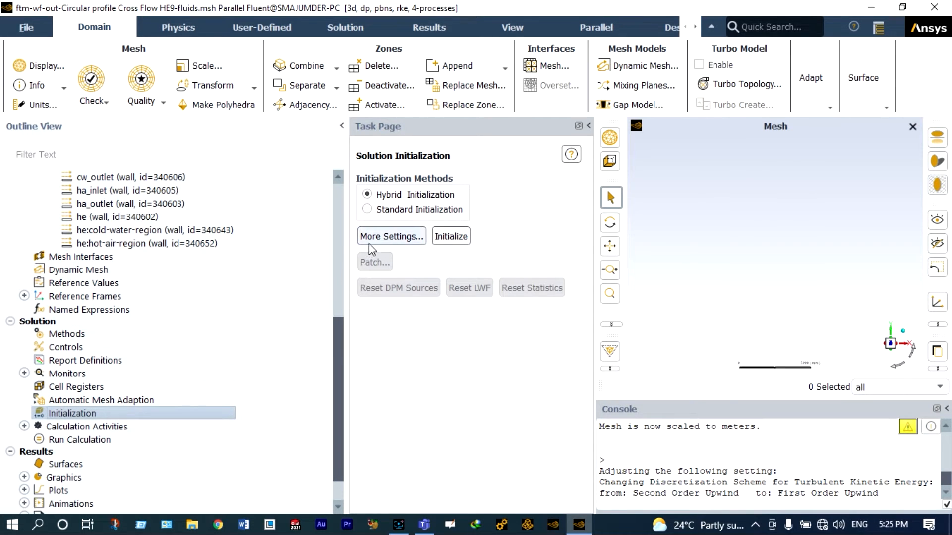
left_click(443, 233)
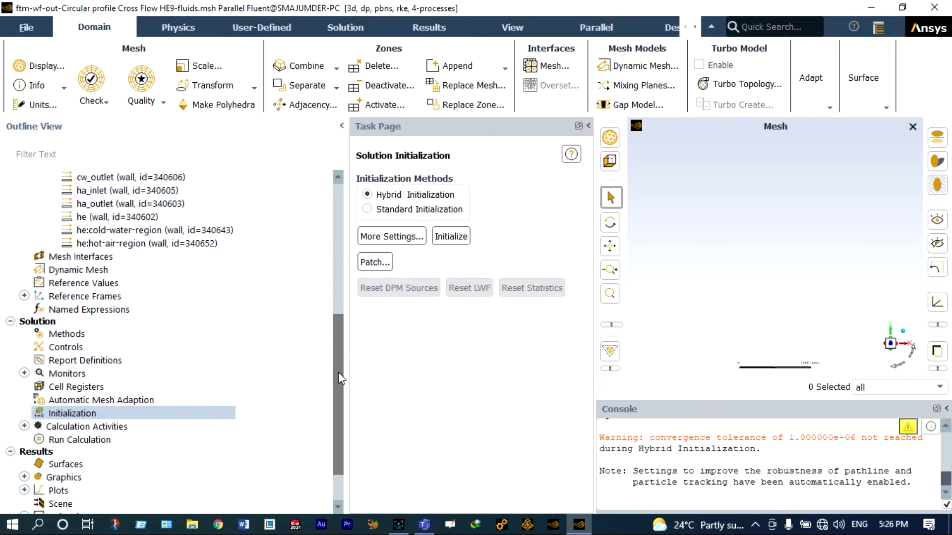
Run the calculation for 100 iterations with a reporting interval of 1
scroll(337, 391, "down", 2)
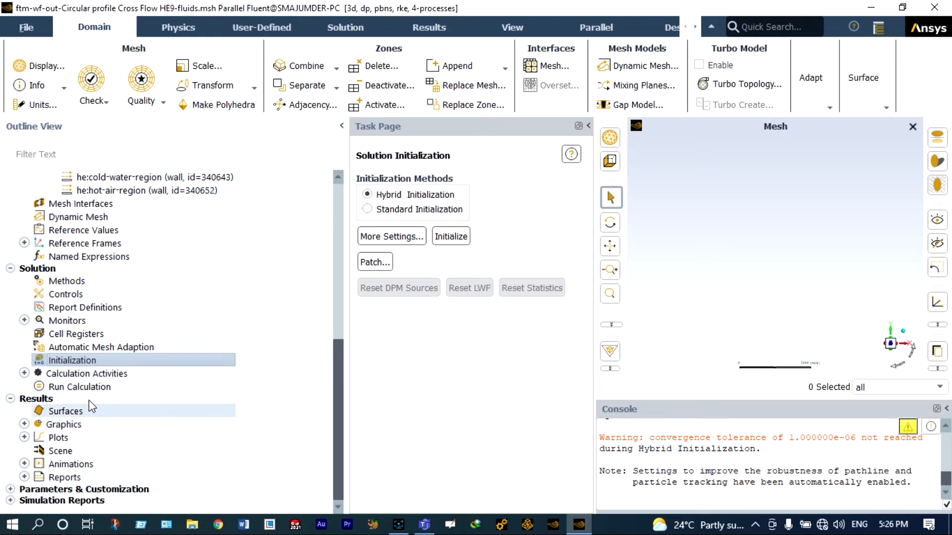
left_click(91, 387)
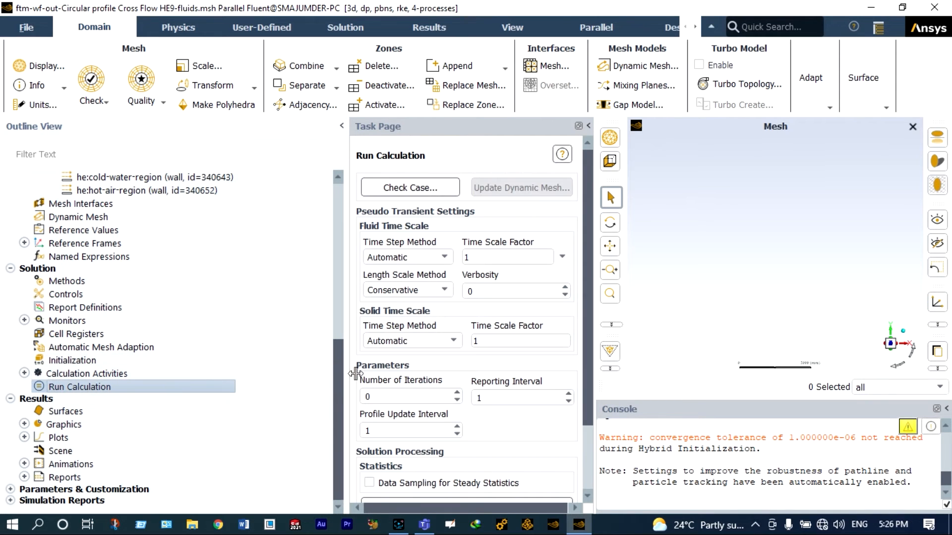
left_click(376, 398)
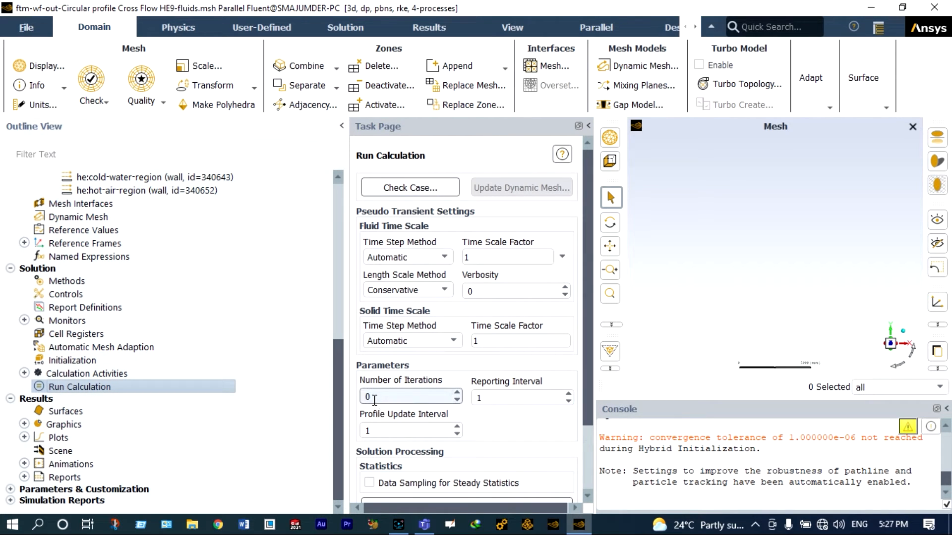
left_click(368, 397)
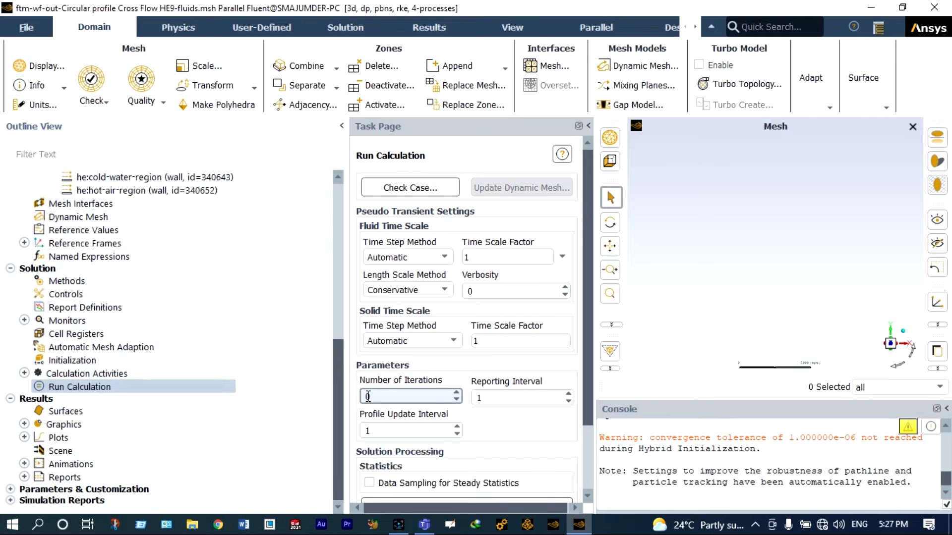
type("10")
left_click(484, 397)
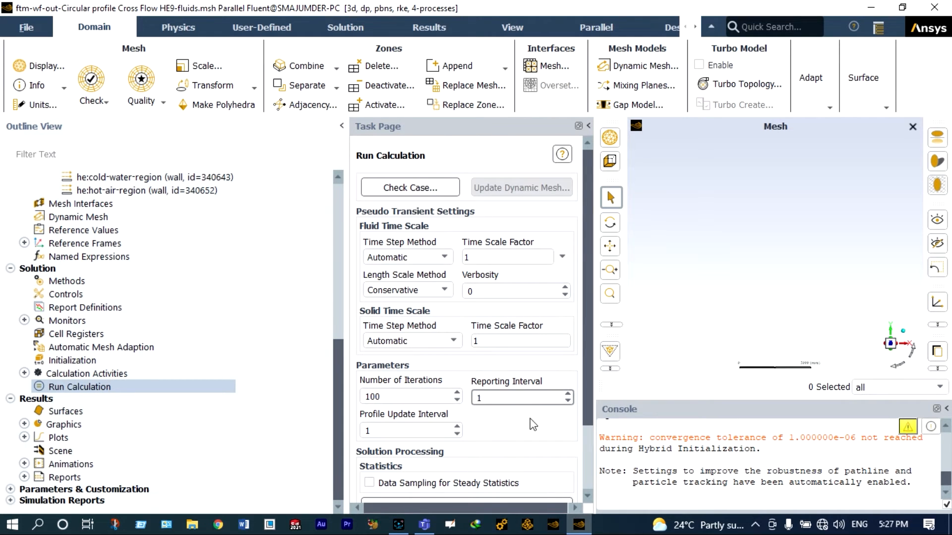
scroll(528, 414, "down", 3)
left_click(480, 467)
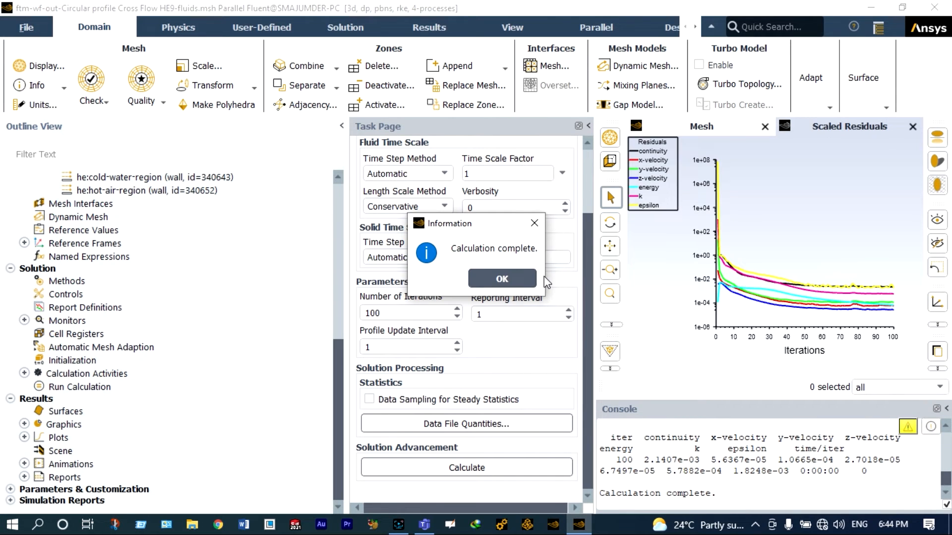
left_click(517, 277)
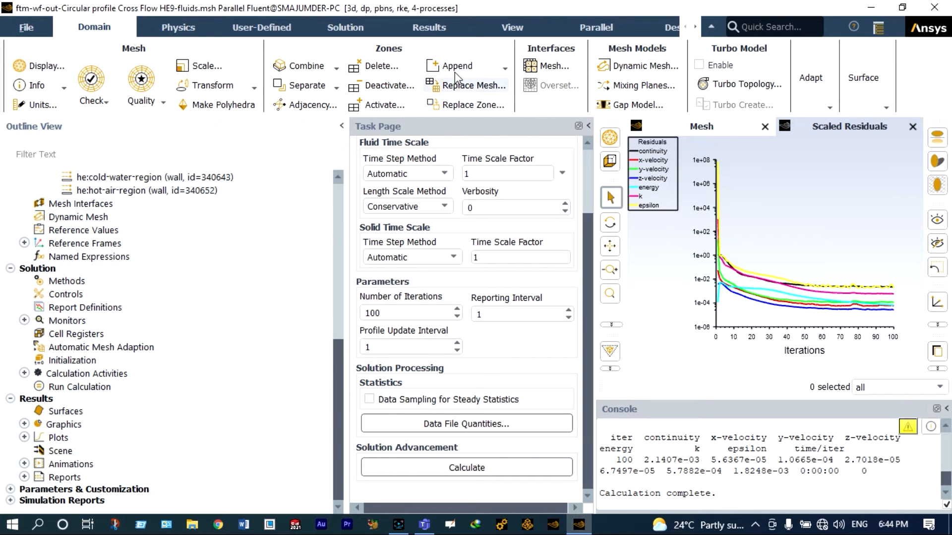
Set up a Surface Integrals report with Facet Average as the report type and Static Temperature as the field variable
left_click(436, 29)
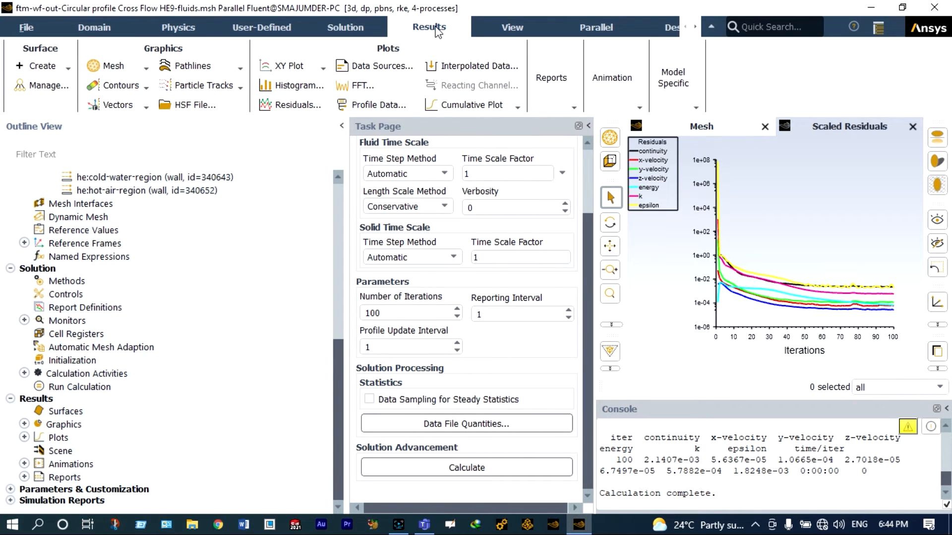
left_click(570, 105)
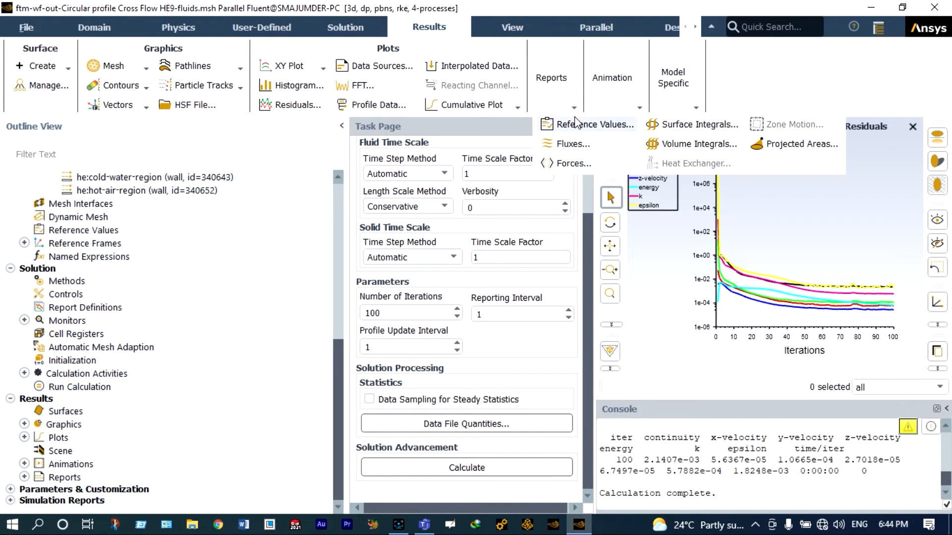
left_click(668, 124)
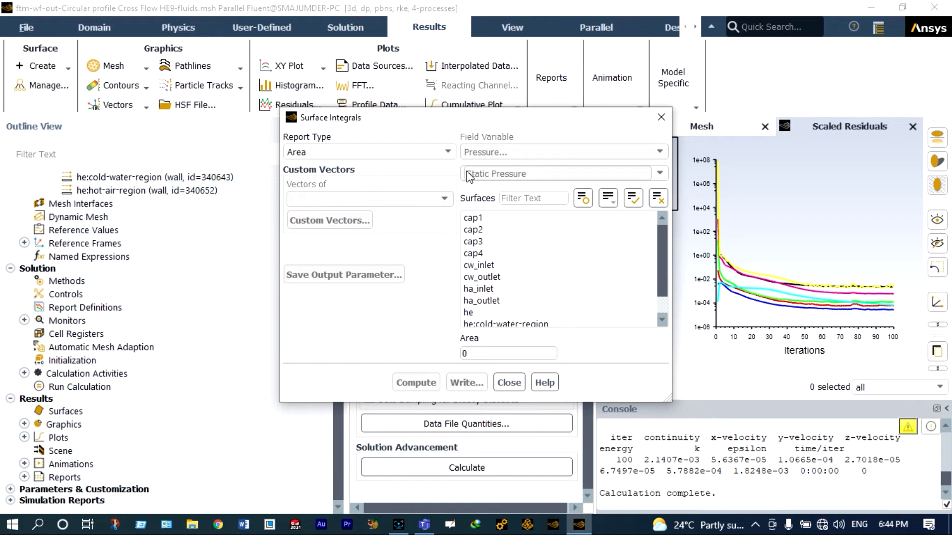
left_click(446, 152)
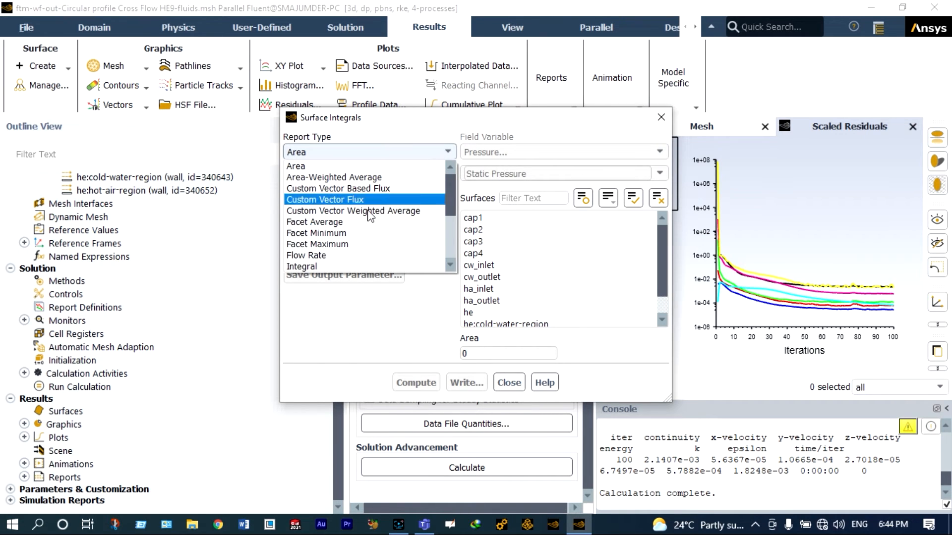
left_click(347, 222)
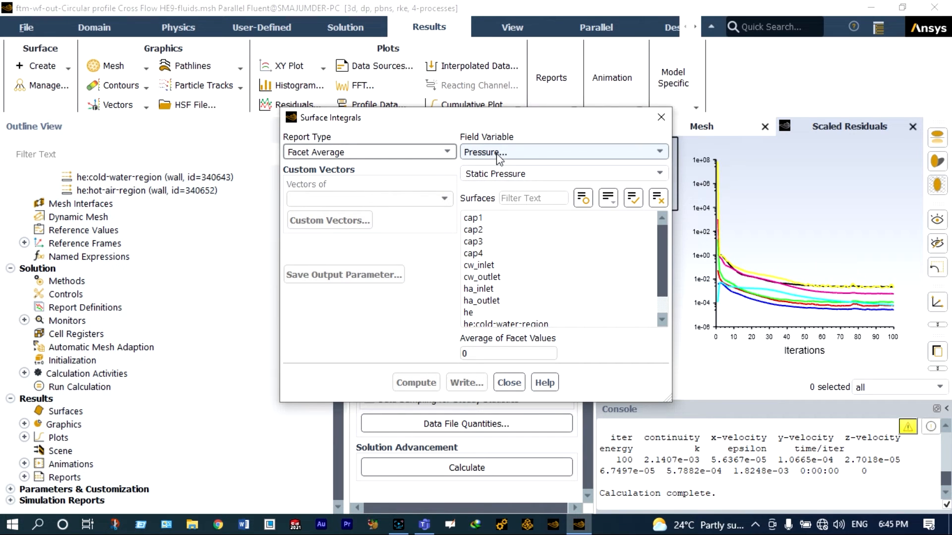
left_click(497, 154)
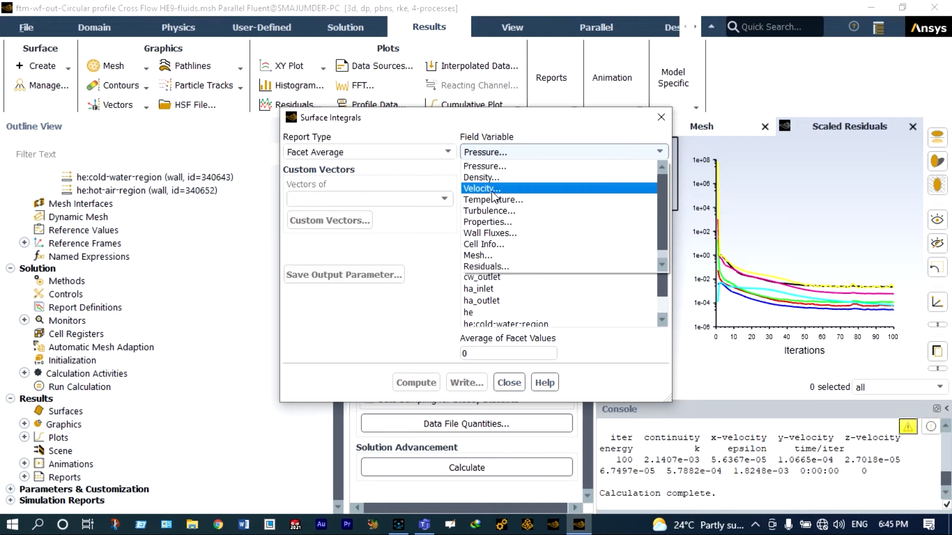
left_click(492, 200)
left_click_drag(497, 119, 424, 68)
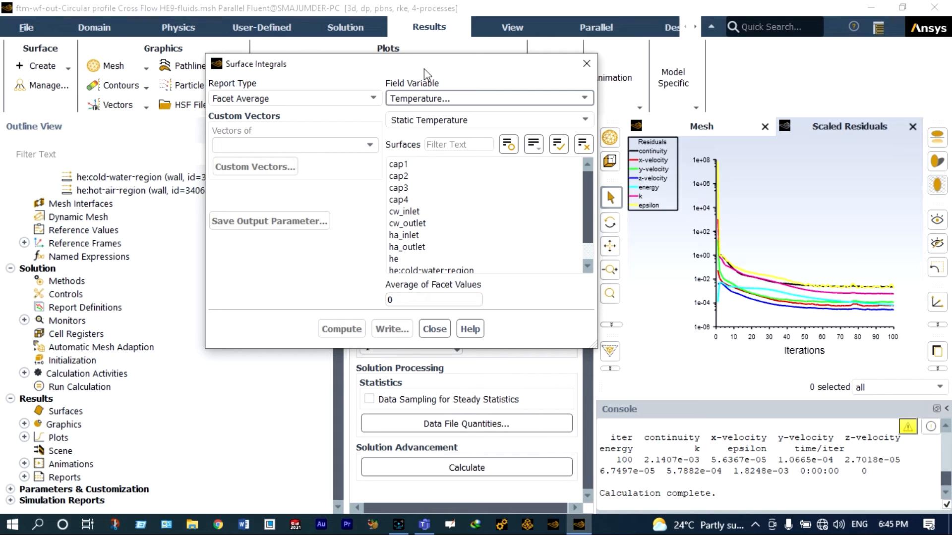
Compute the report on cap1, cap2, cap3, cap4, he:cold-water-region and he:hot-air-region, and review the average temperature of each surface
left_click(406, 192)
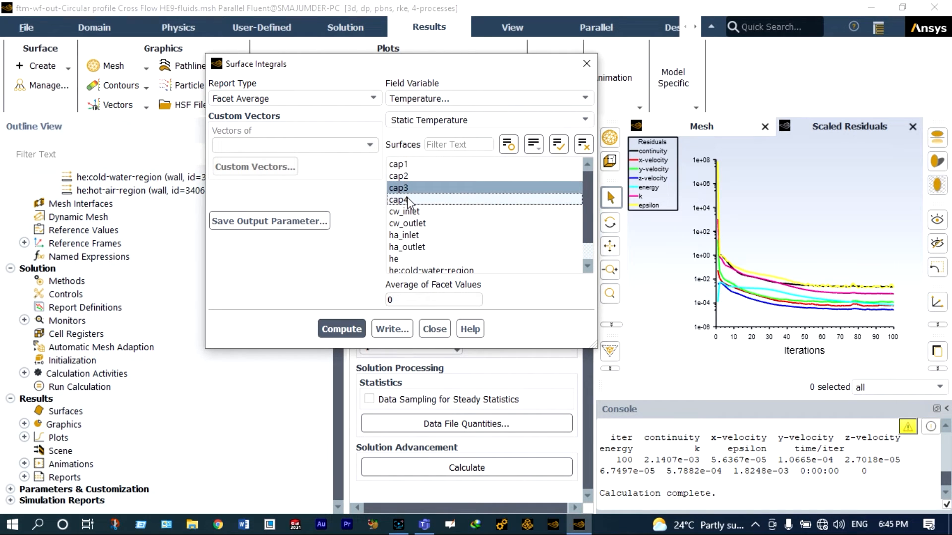
left_click(407, 199)
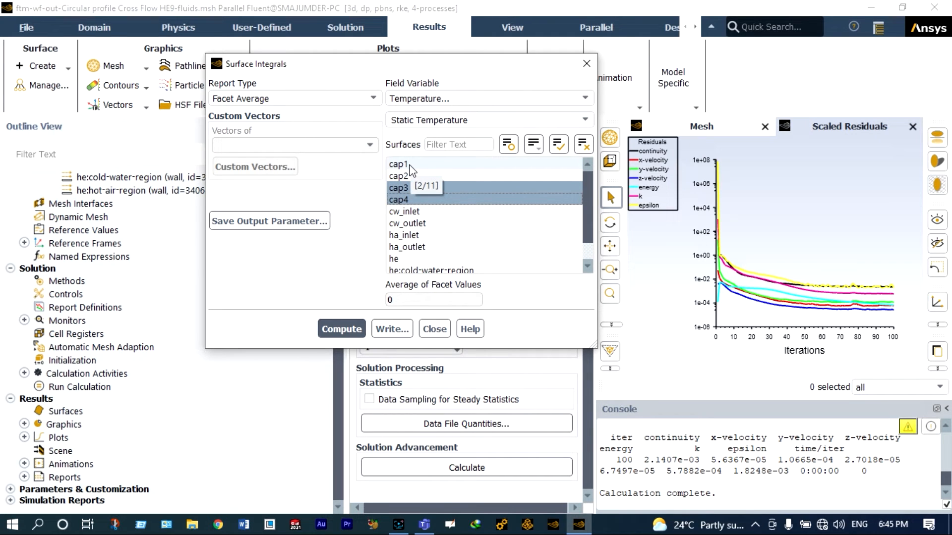
left_click(409, 166)
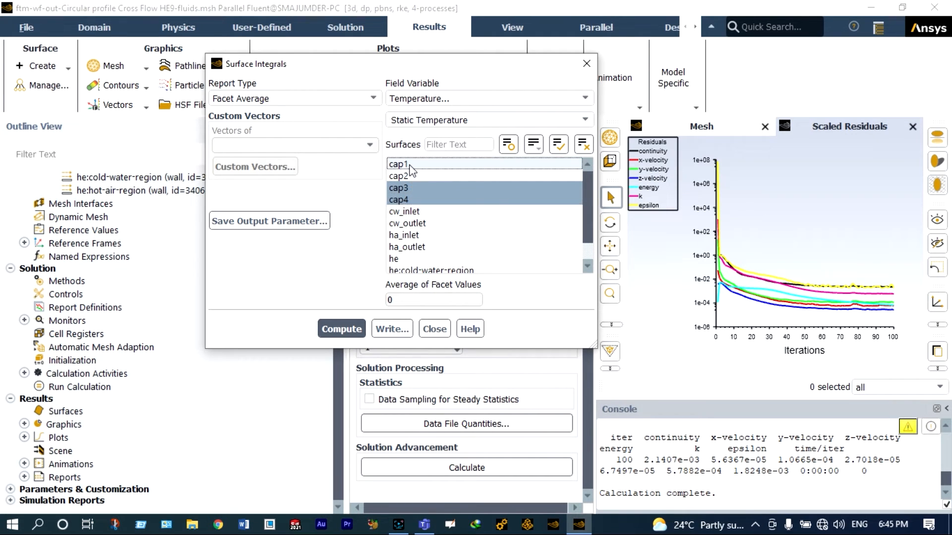
left_click(410, 177)
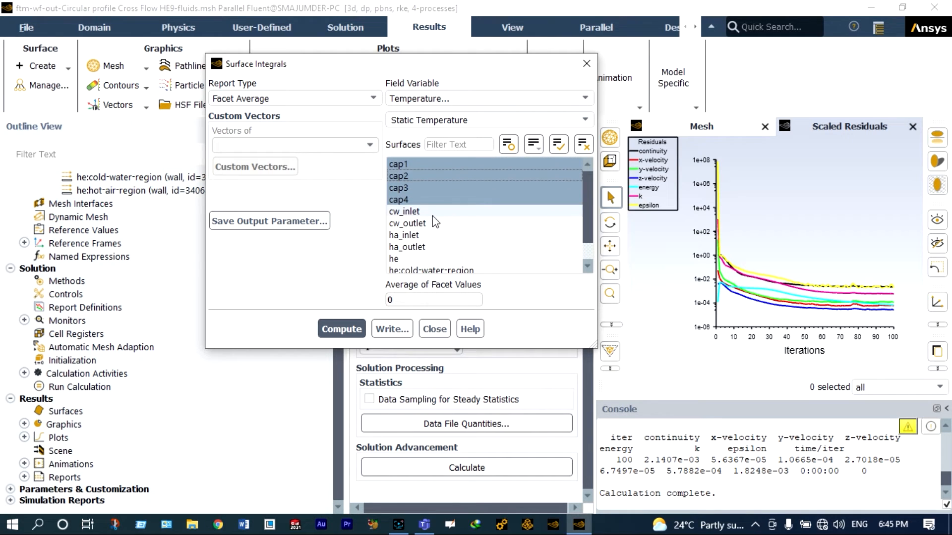
scroll(436, 230, "down", 1)
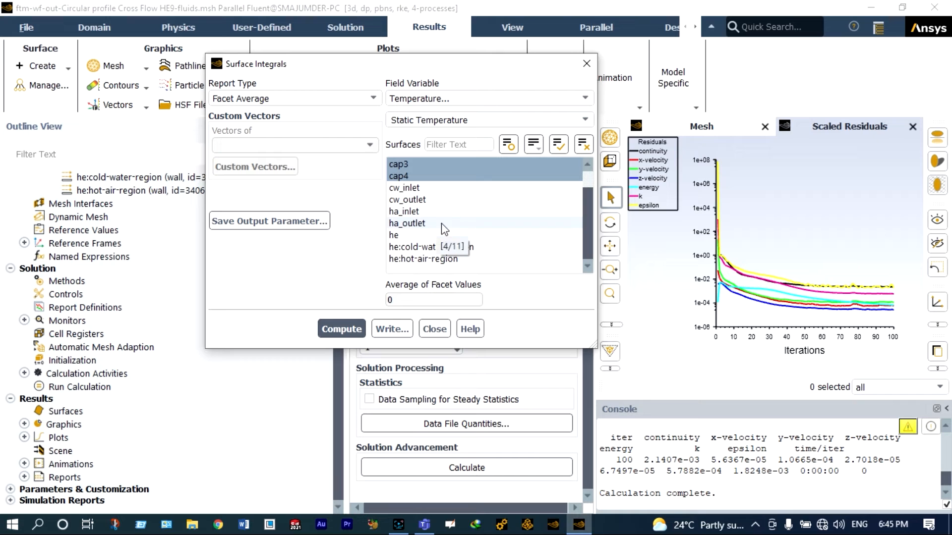
left_click(413, 248)
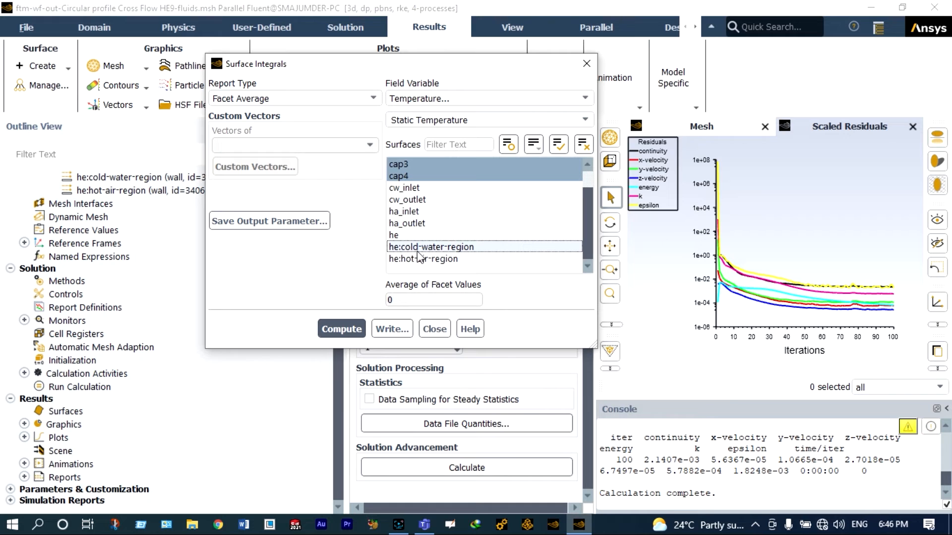
left_click(477, 259)
left_click(342, 329)
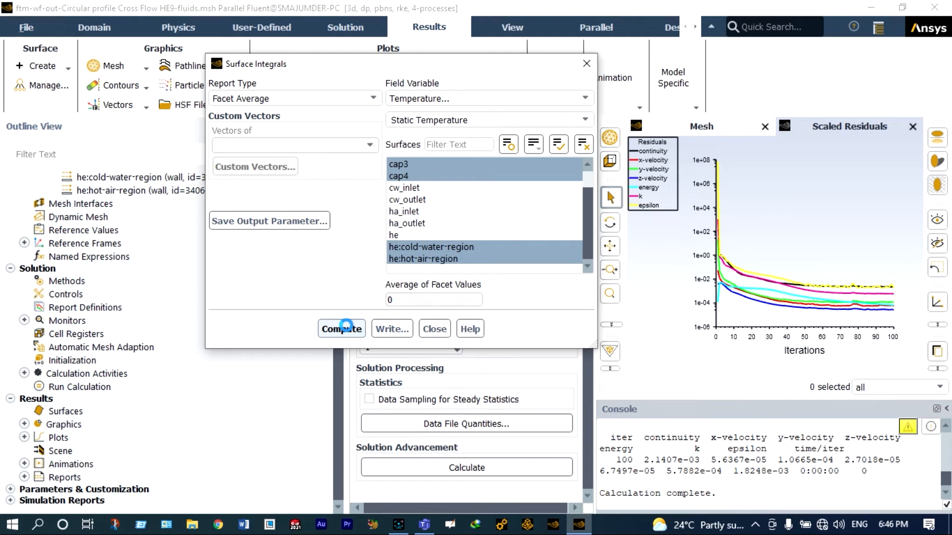
left_click(345, 326)
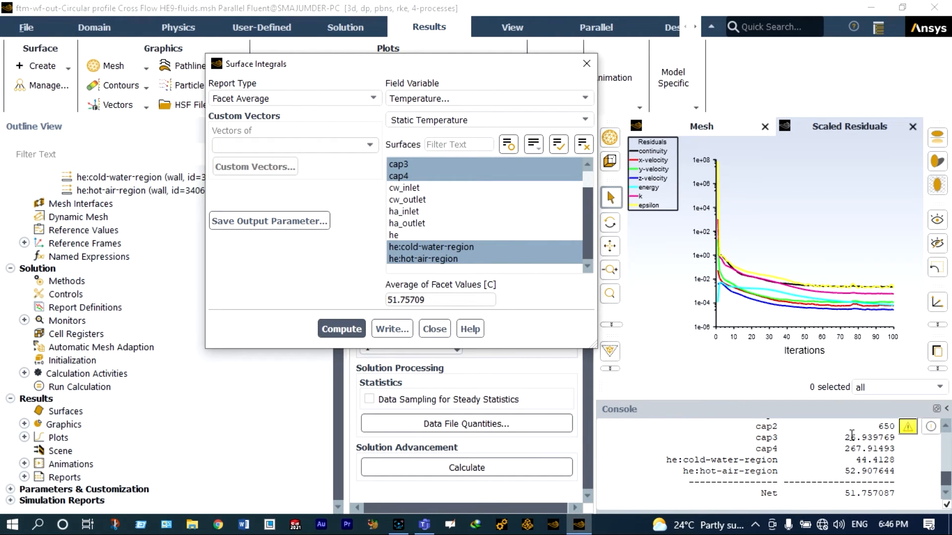
scroll(850, 435, "up", 1)
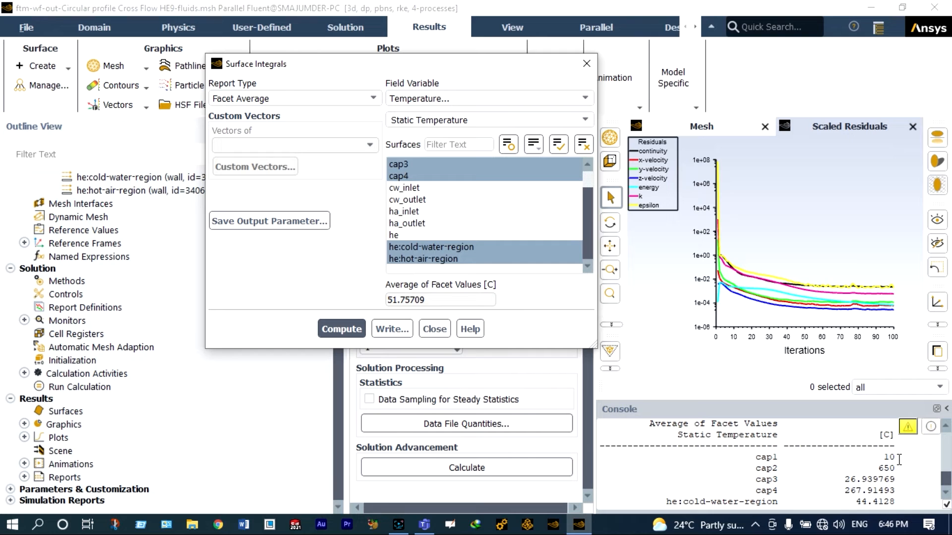
scroll(899, 460, "down", 1)
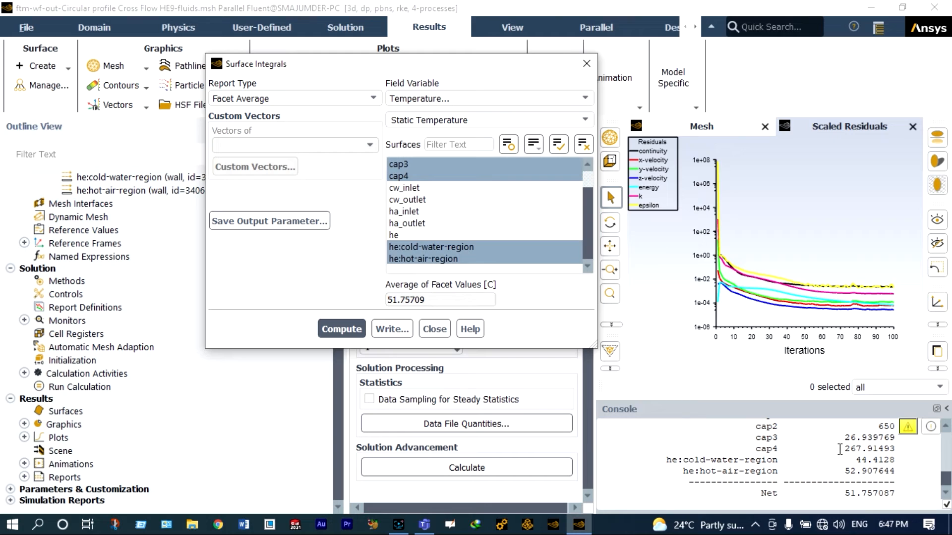
scroll(838, 454, "up", 2)
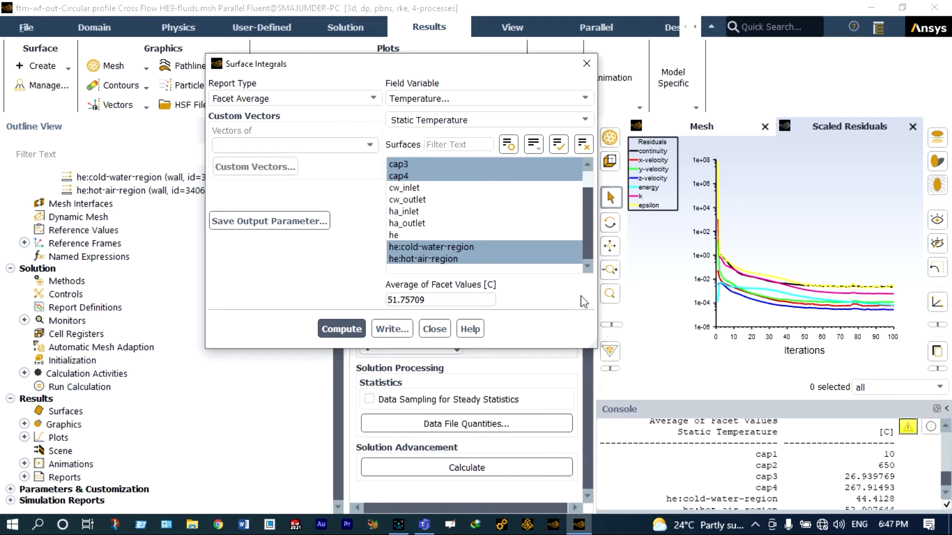
left_click(539, 250)
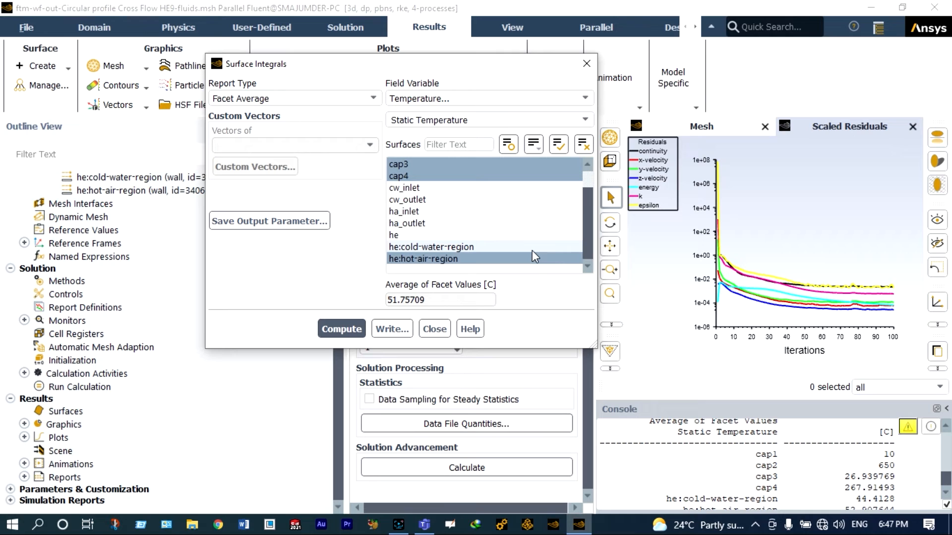
left_click(498, 247)
left_click(492, 163)
left_click(492, 162)
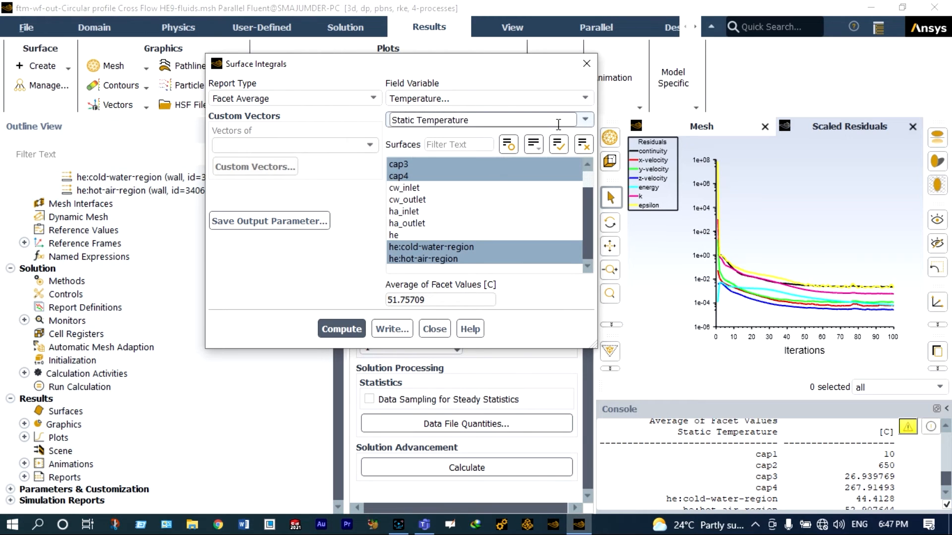
Compute the facet-average Velocity Magnitude on the same selected surfaces, review the values, and close the Surface Integrals report
left_click(585, 120)
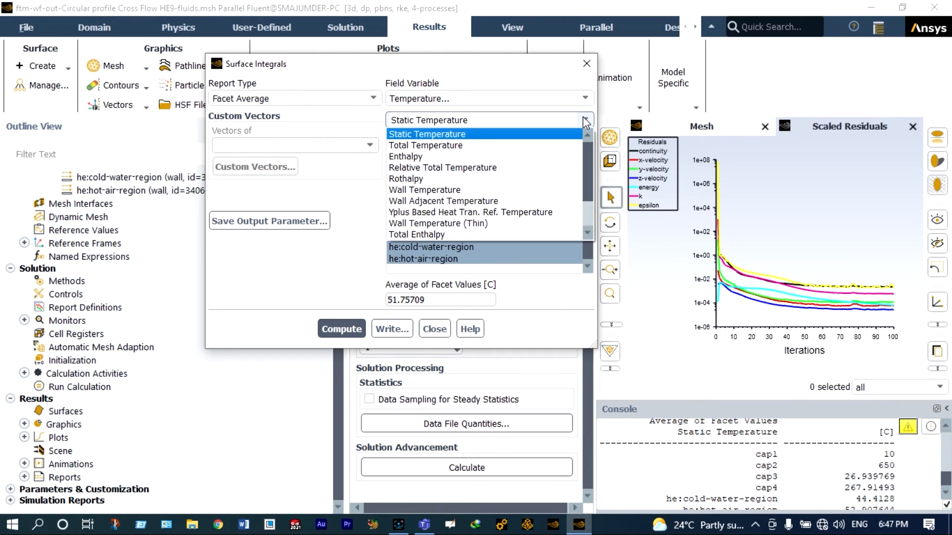
left_click(584, 99)
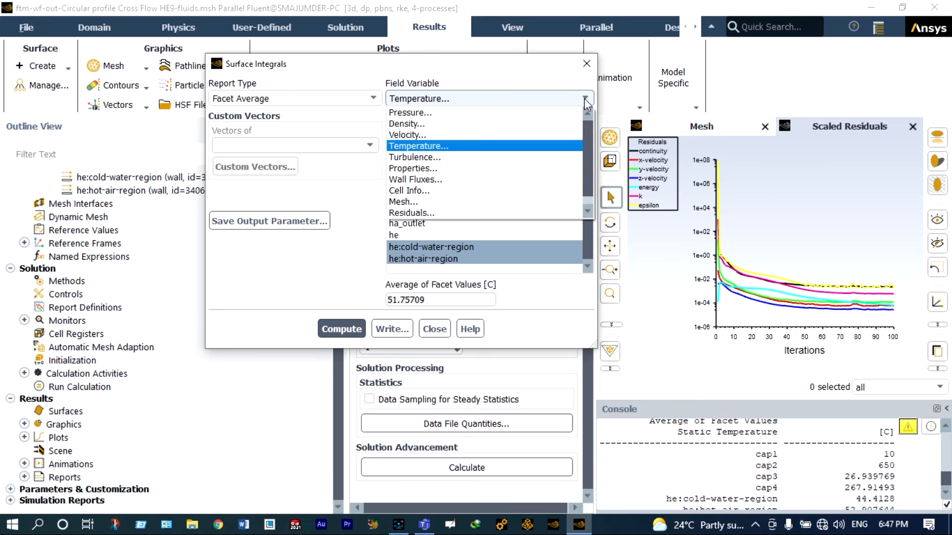
left_click(501, 135)
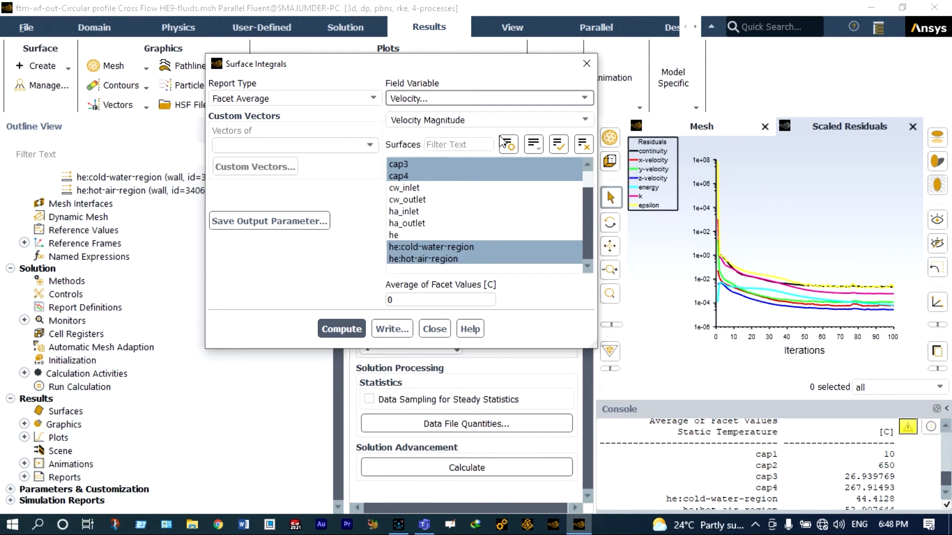
key("Return")
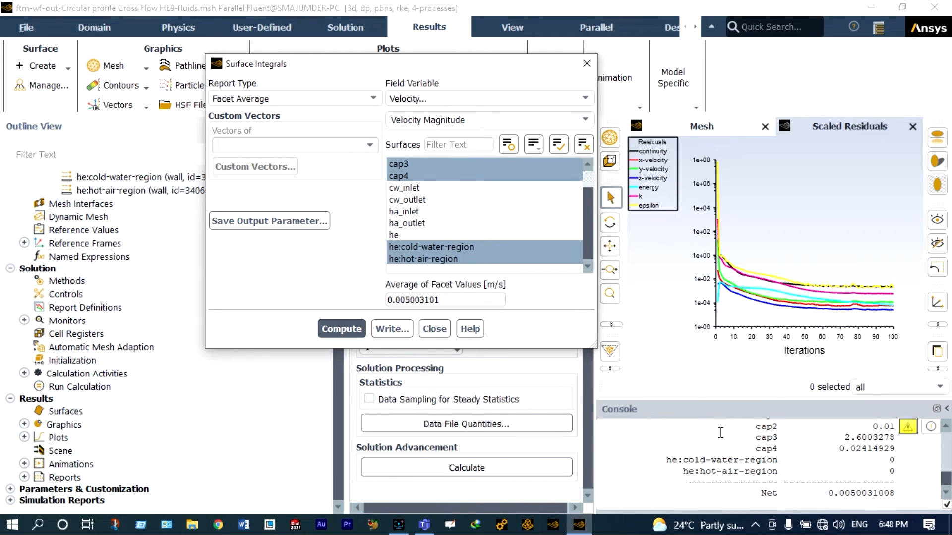
scroll(721, 432, "up", 1)
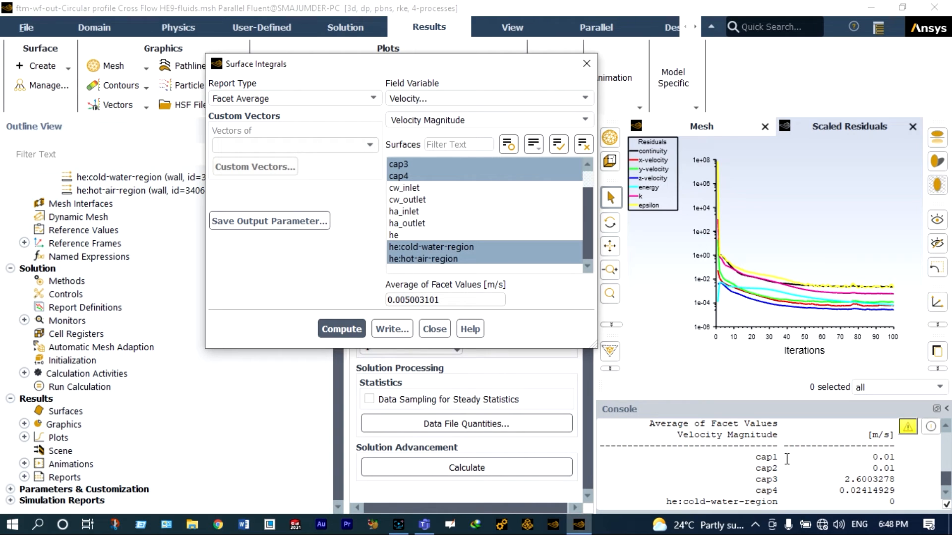
scroll(870, 480, "down", 1)
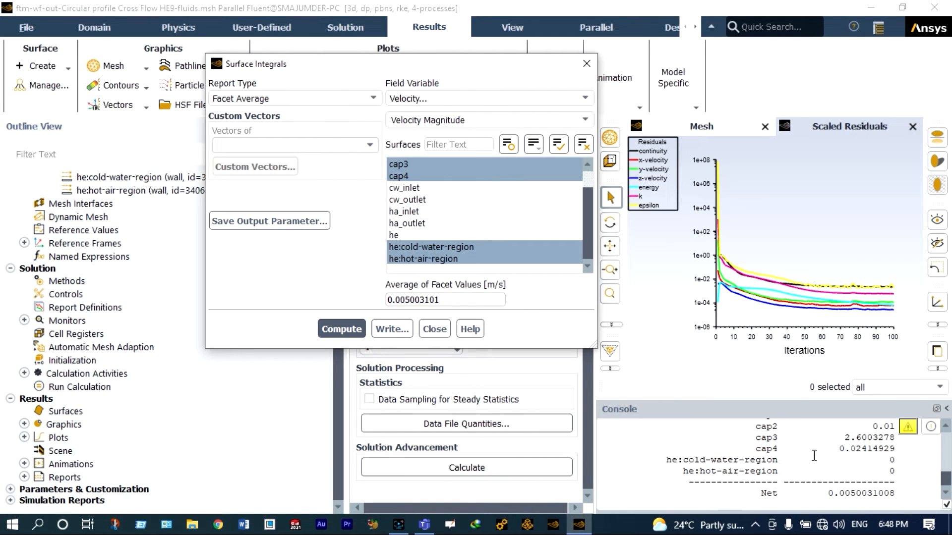
left_click(435, 329)
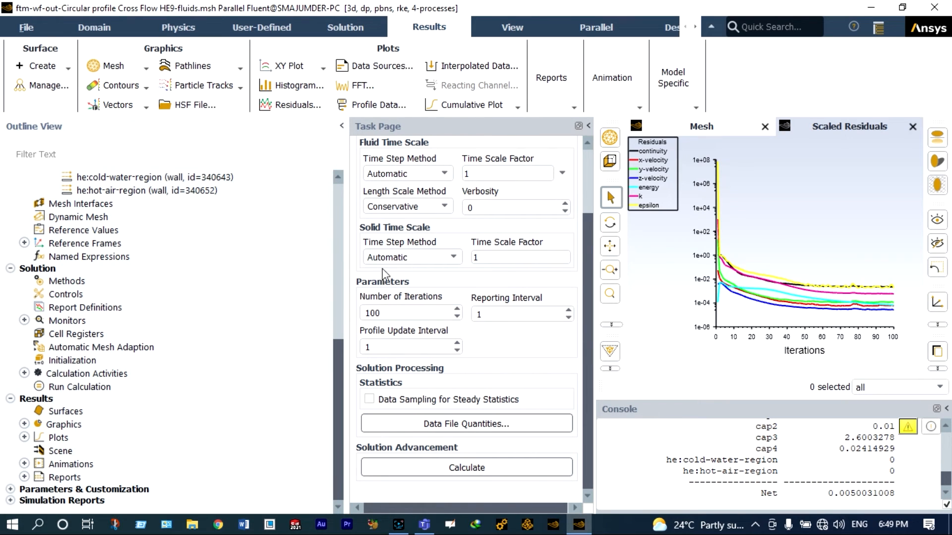
Collapse the Task Page, Console and Outline View to enlarge the graphics area
left_click(588, 126)
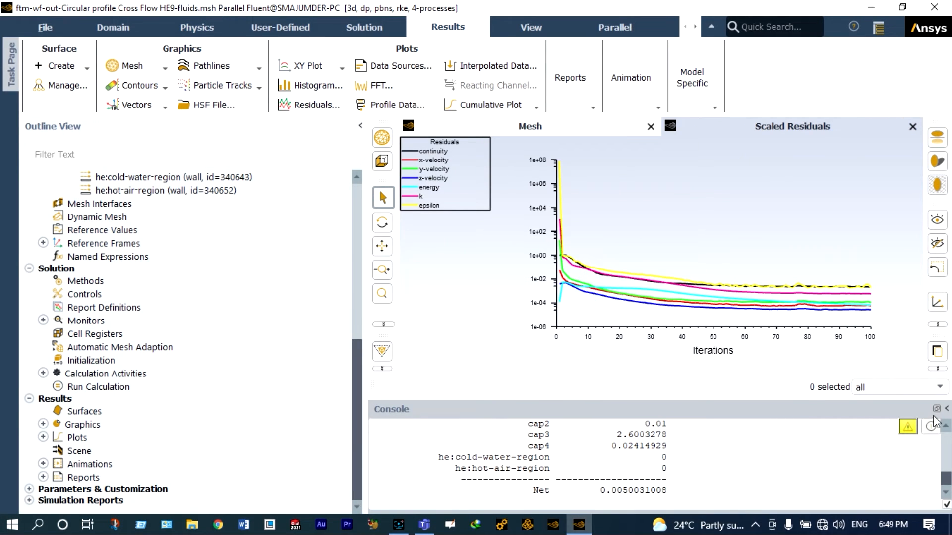
left_click(937, 409)
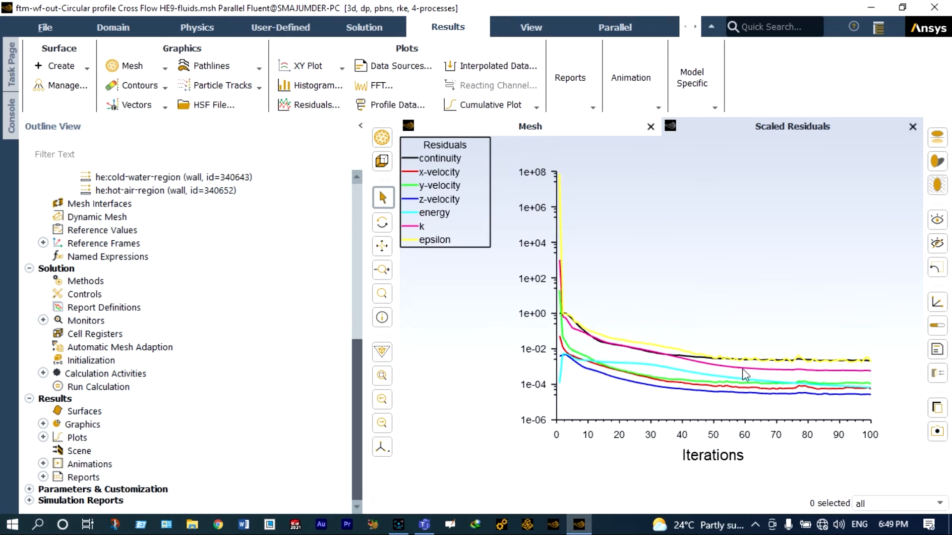
left_click(360, 127)
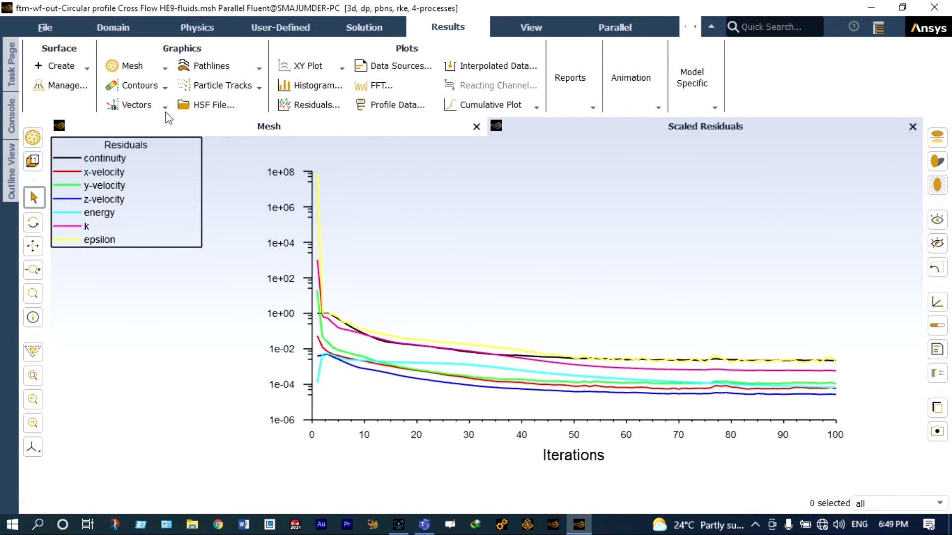
Start a new contour plot of Static Temperature
left_click(164, 88)
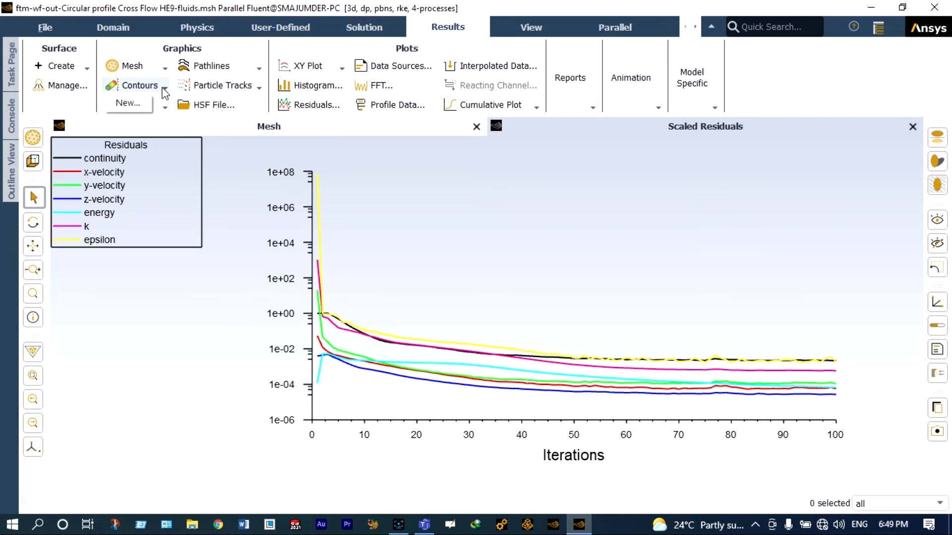
left_click(128, 103)
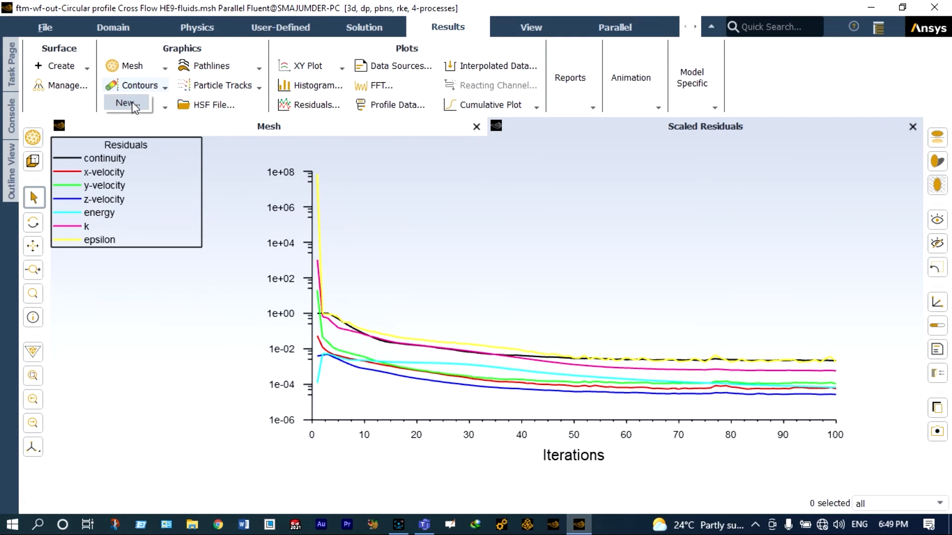
left_click(642, 155)
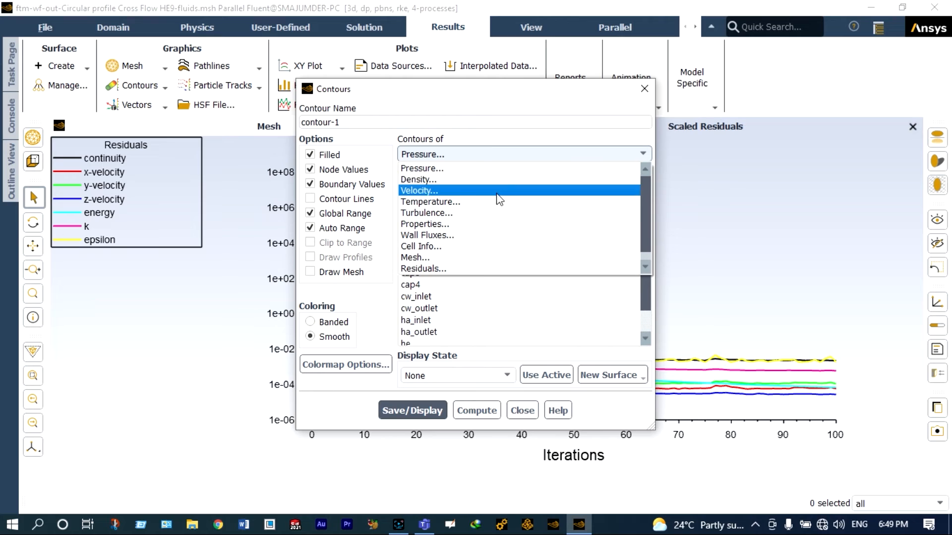
left_click(488, 201)
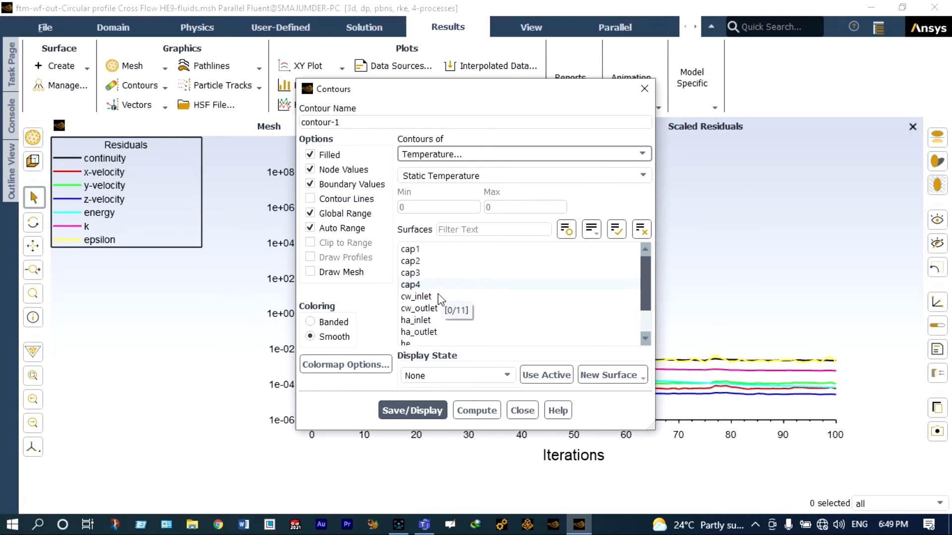
Display the temperature contour on cap1, cap2, cap3, cap4, ha_inlet and ha_outlet, and show the model in an isometric view
left_click(410, 249)
left_click(412, 261)
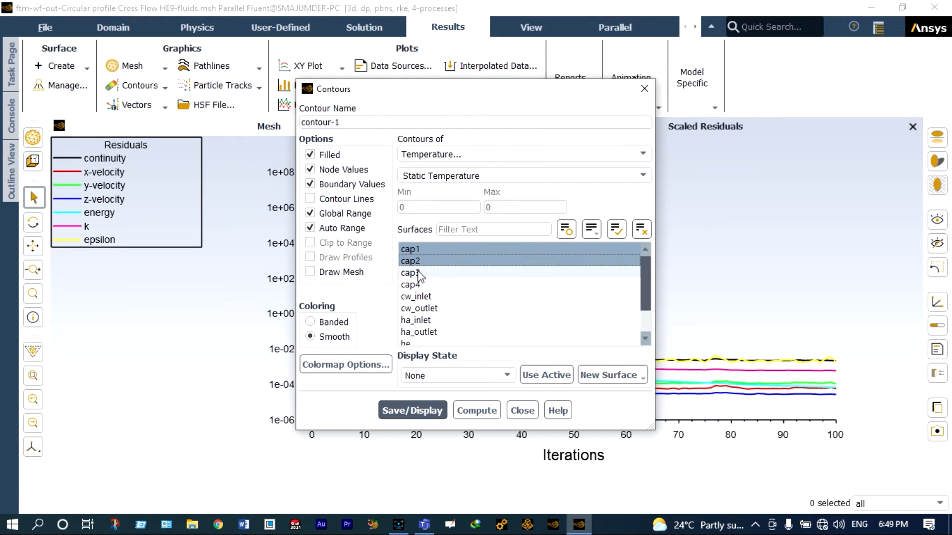
left_click(414, 273)
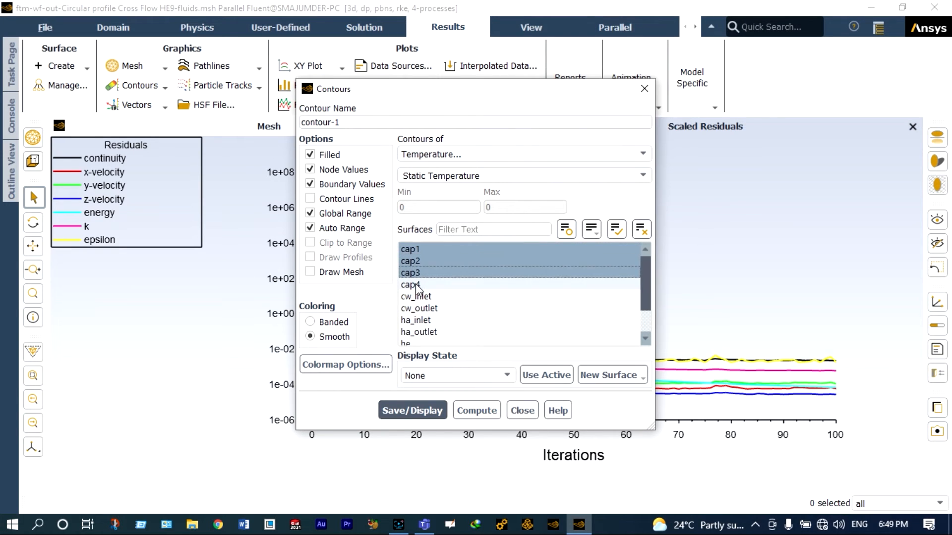
left_click(458, 284)
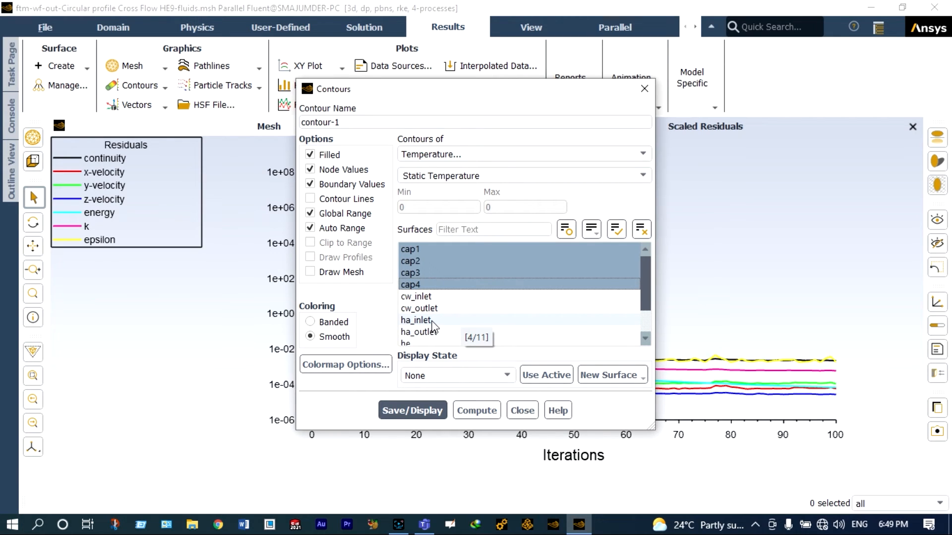
left_click(431, 321)
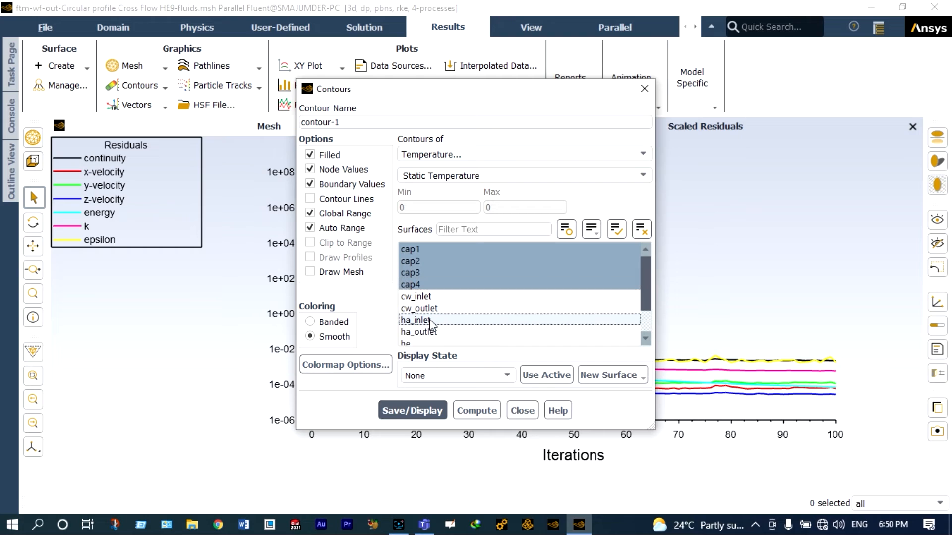
left_click(432, 333)
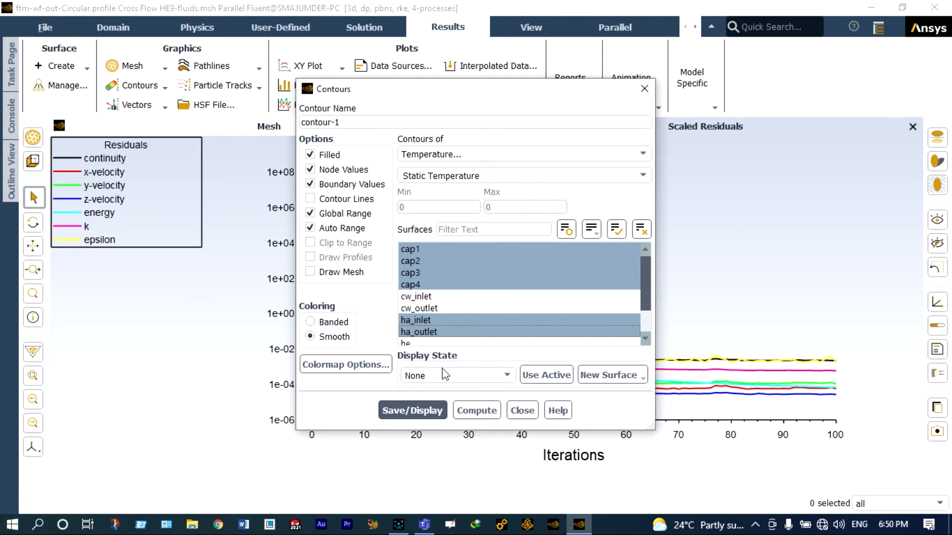
left_click(420, 411)
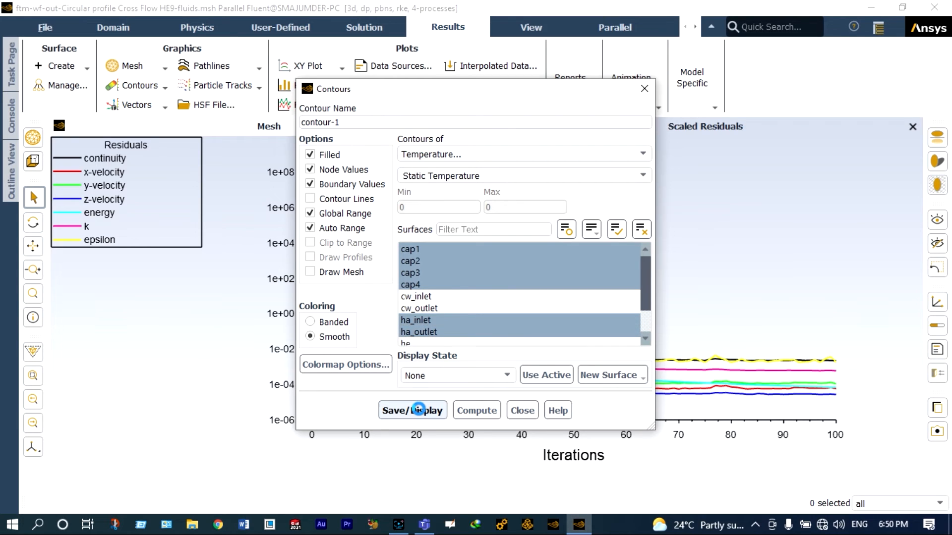
left_click_drag(644, 94, 290, 177)
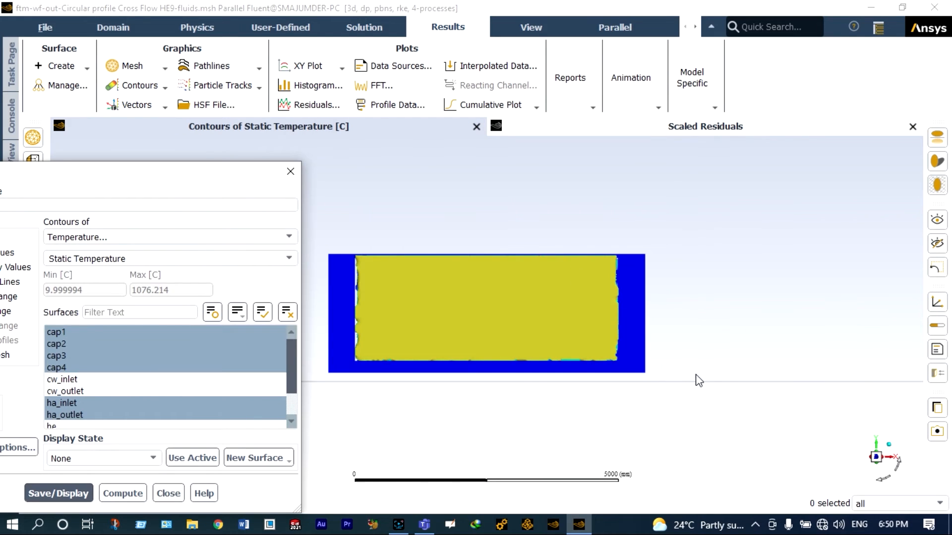
left_click(875, 478)
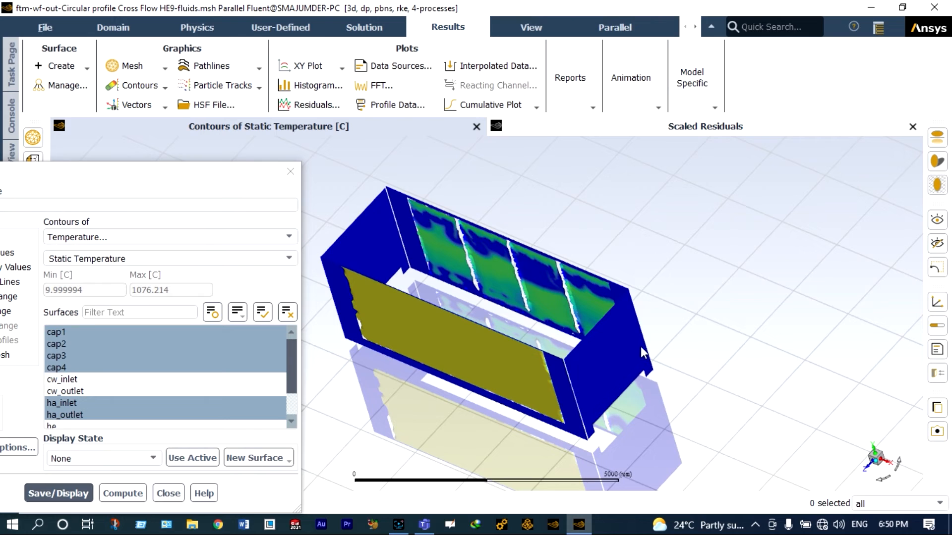
Add he:cold-water-region and he:hot-air-region to the temperature contour's surfaces and display the updated plot
scroll(490, 306, "up", 1)
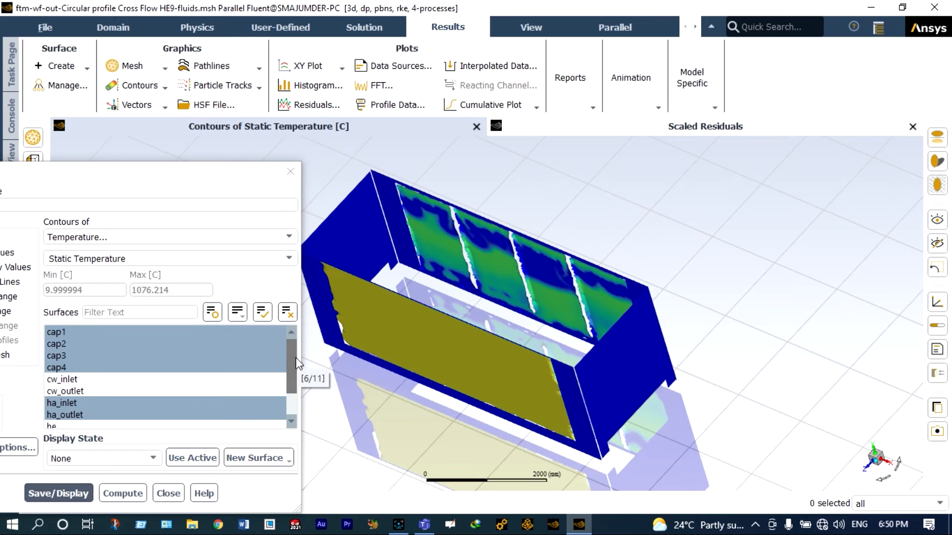
left_click_drag(286, 367, 285, 389)
left_click(283, 379)
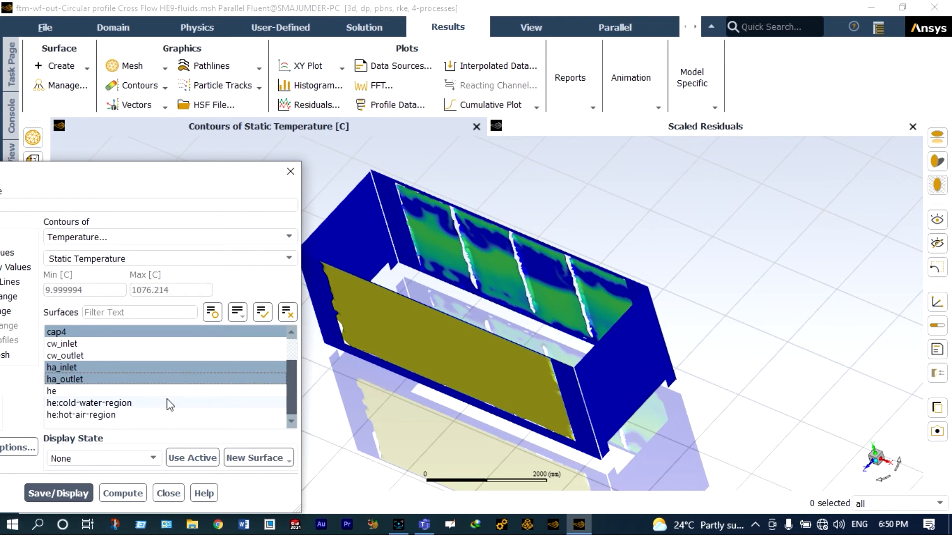
left_click(134, 405)
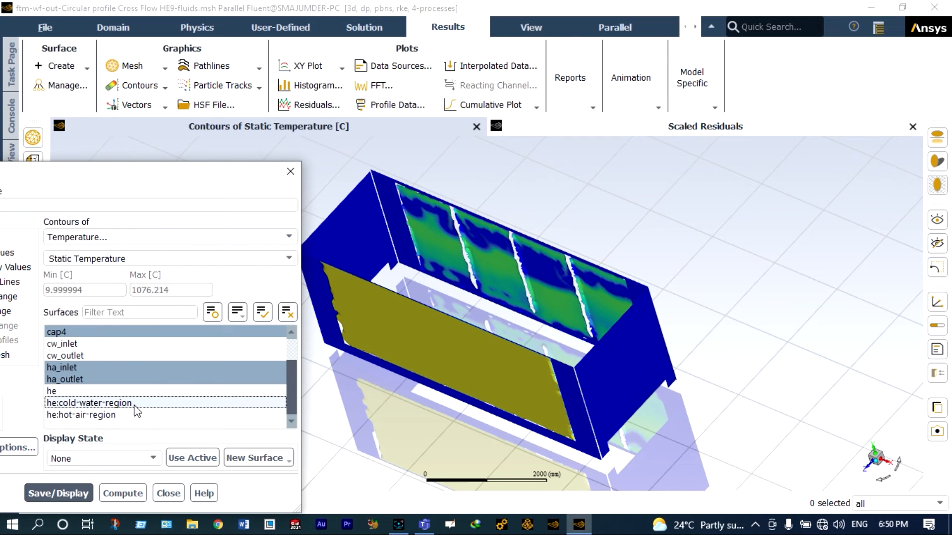
left_click(119, 418)
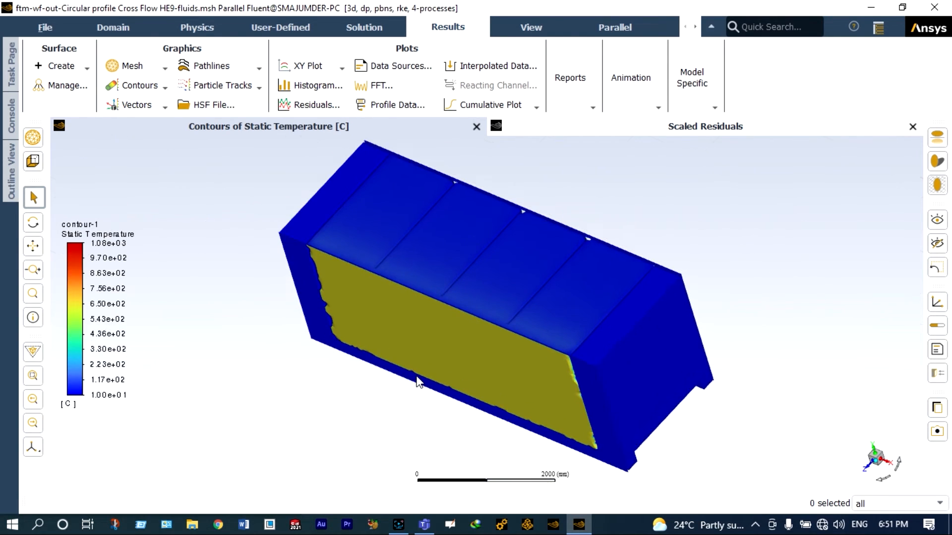
scroll(416, 381, "up", 1)
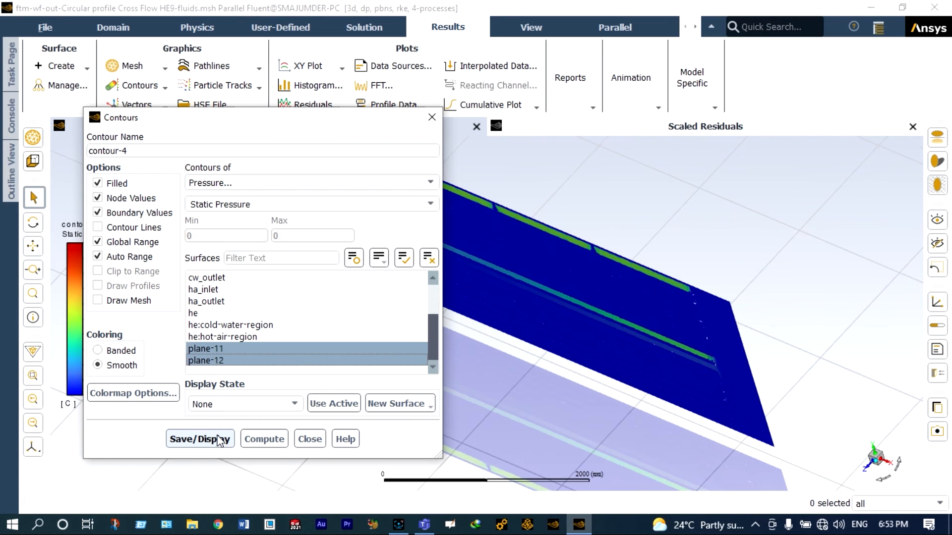
Display the Static Pressure contour on plane-11 and plane-12 and inspect the pressure distribution across both planes
left_click(219, 440)
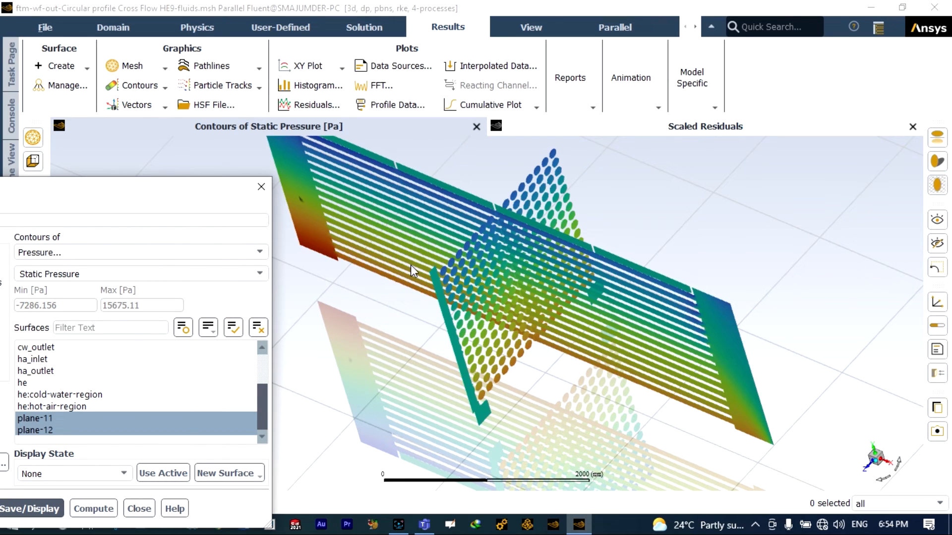
scroll(364, 239, "up", 5)
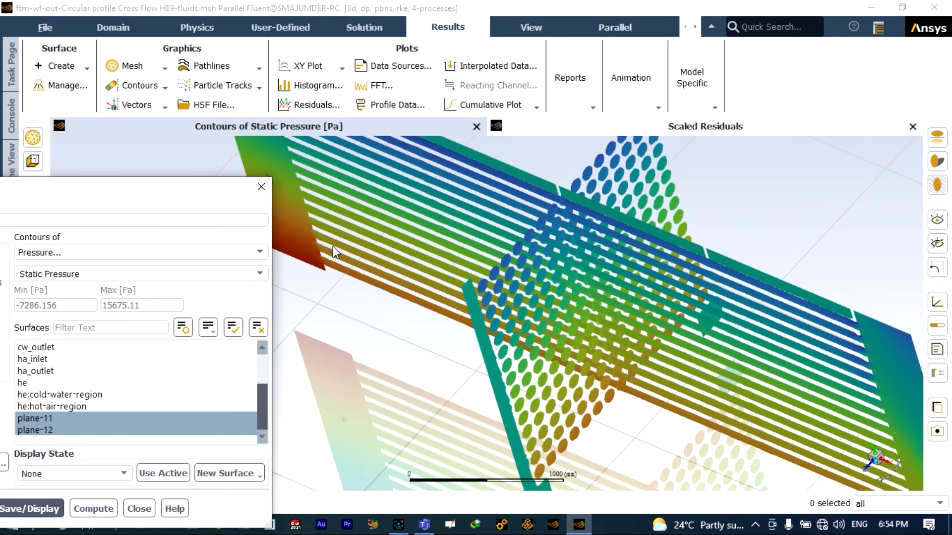
scroll(375, 245, "down", 5)
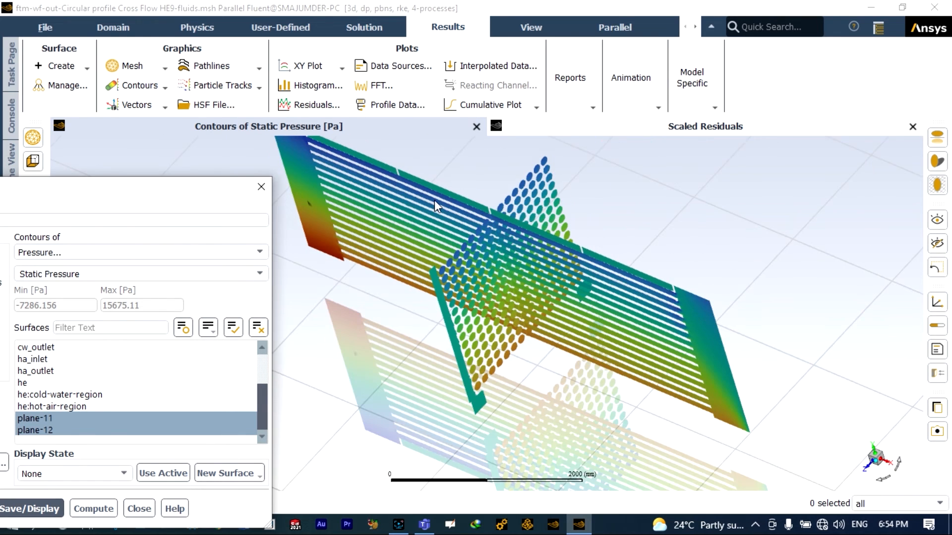
scroll(507, 297, "up", 5)
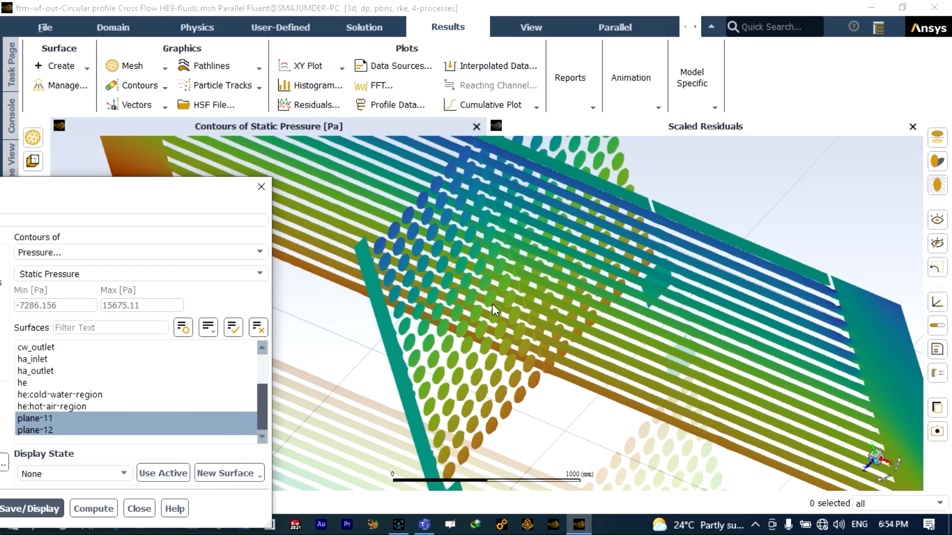
scroll(493, 304, "down", 5)
scroll(556, 332, "up", 1)
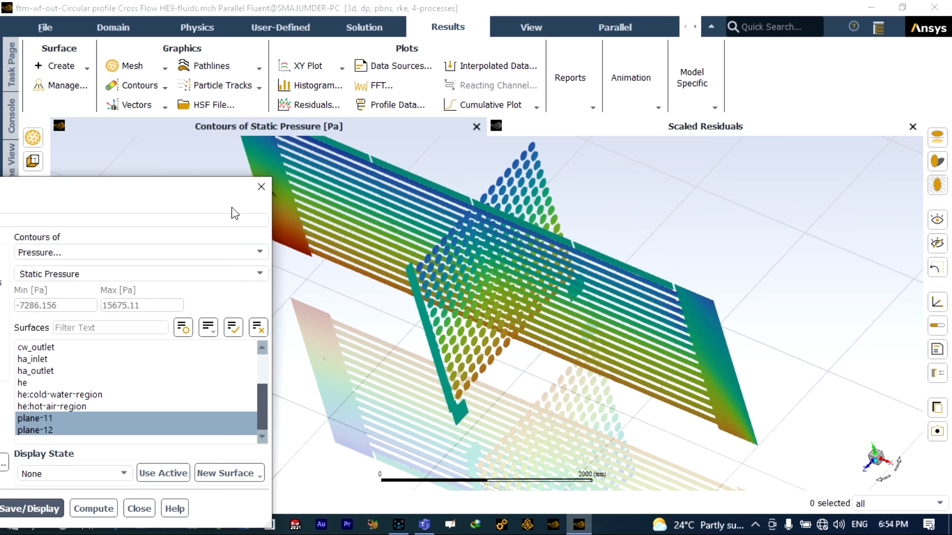
Switch the plane-11 and plane-12 contour to Velocity Magnitude and display it
left_click_drag(233, 190, 296, 118)
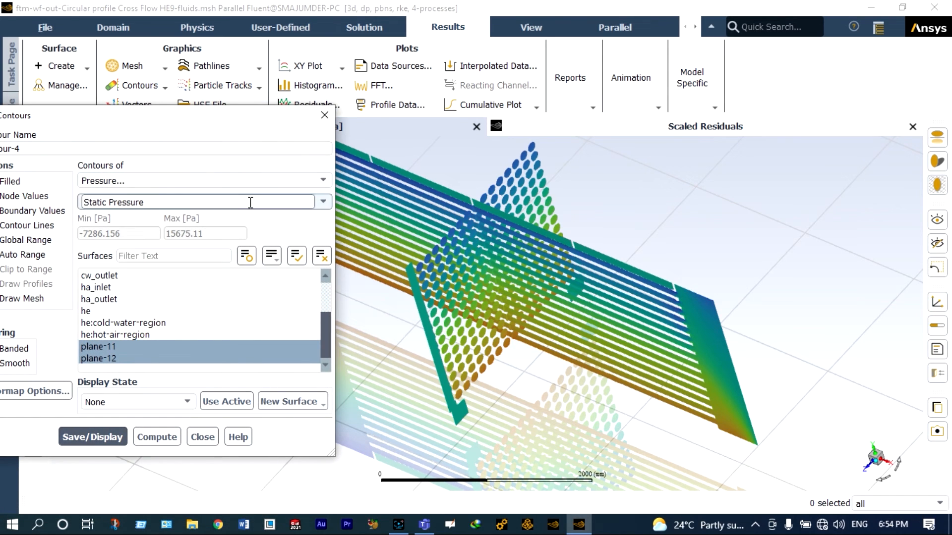
left_click(322, 180)
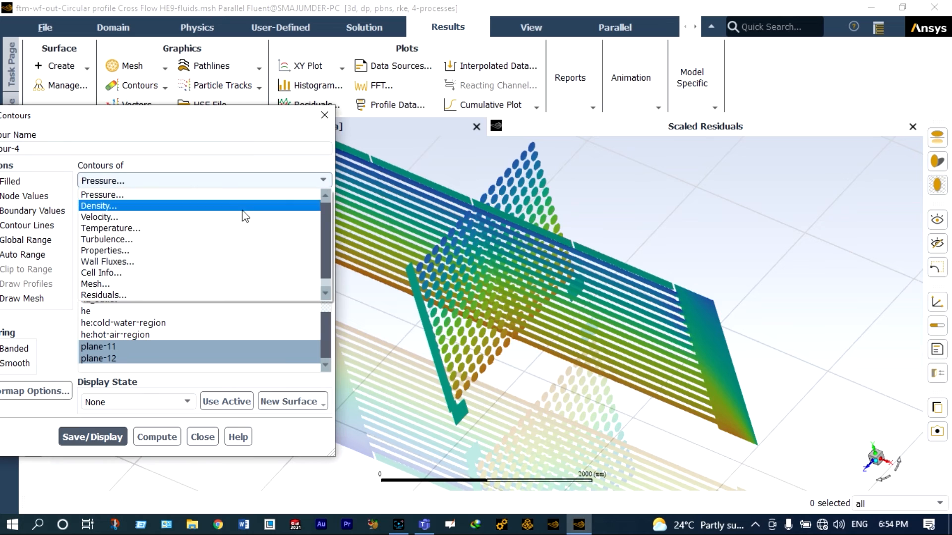
left_click(213, 217)
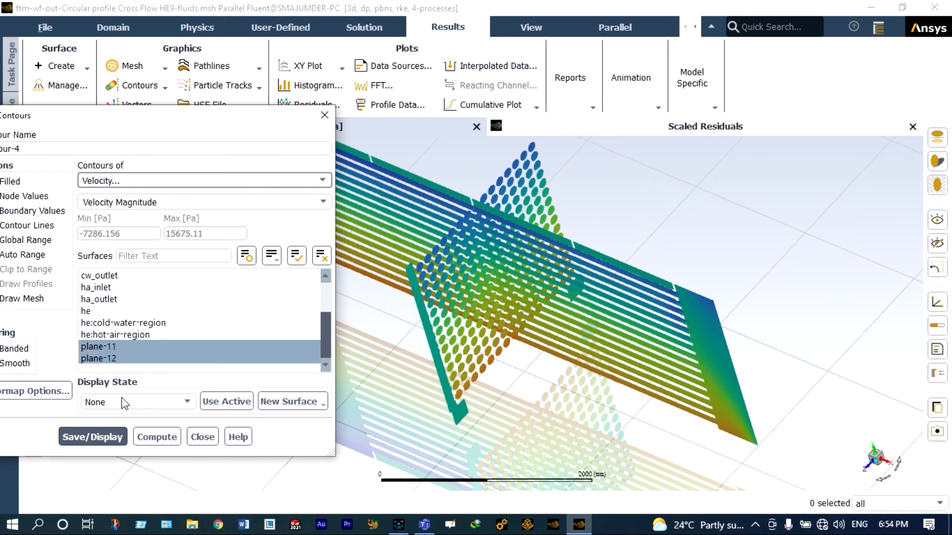
left_click(114, 436)
Examine the velocity distribution at both ends of the tube bundle and along the tubes on the two planes
scroll(479, 316, "up", 3)
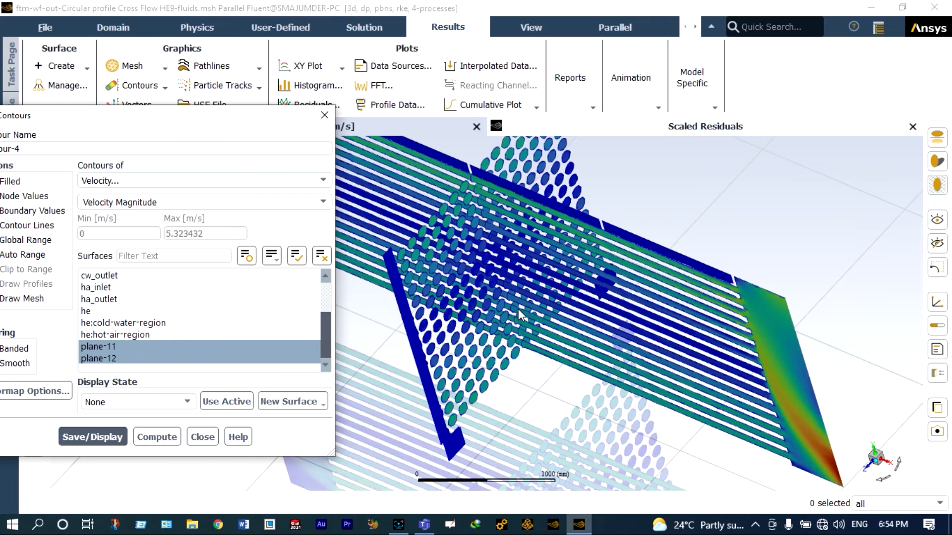
scroll(502, 317, "up", 1)
scroll(500, 314, "down", 3)
scroll(720, 363, "up", 3)
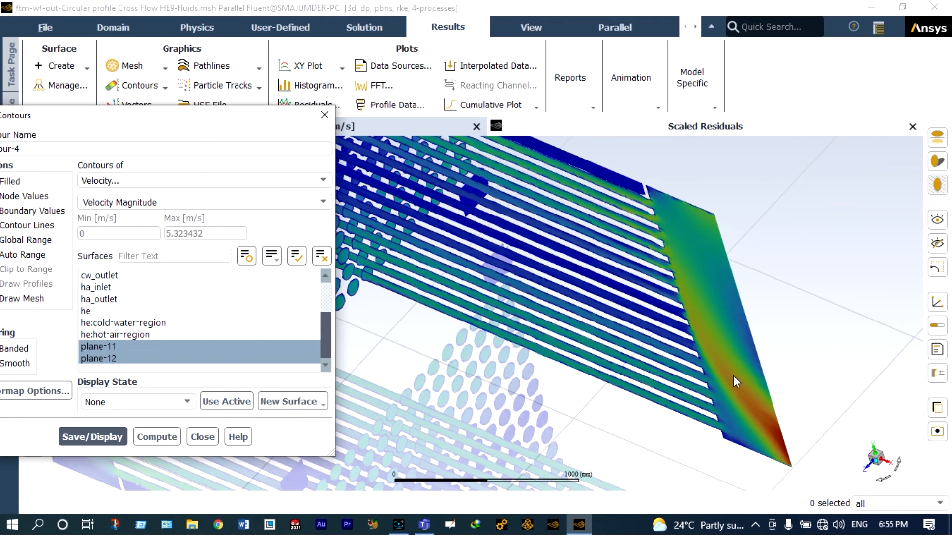
scroll(733, 376, "down", 4)
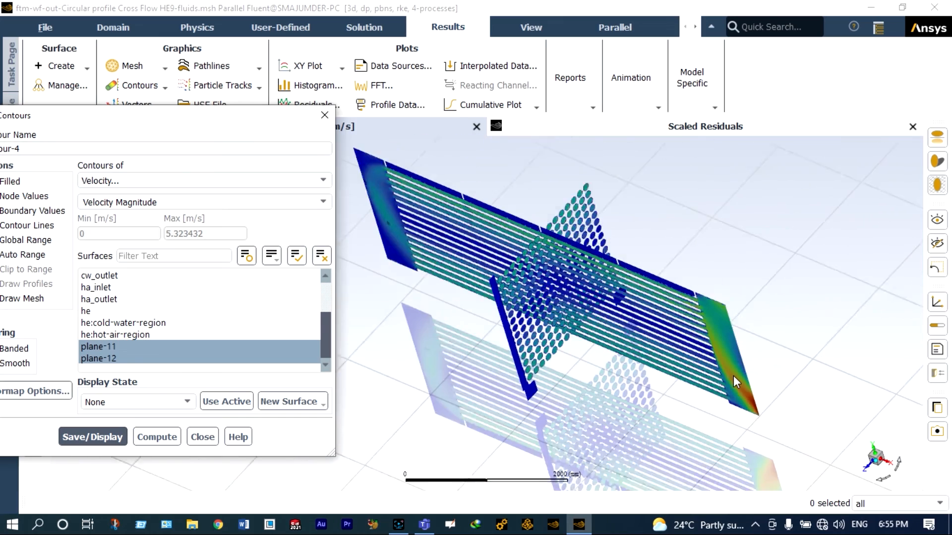
scroll(424, 233, "up", 3)
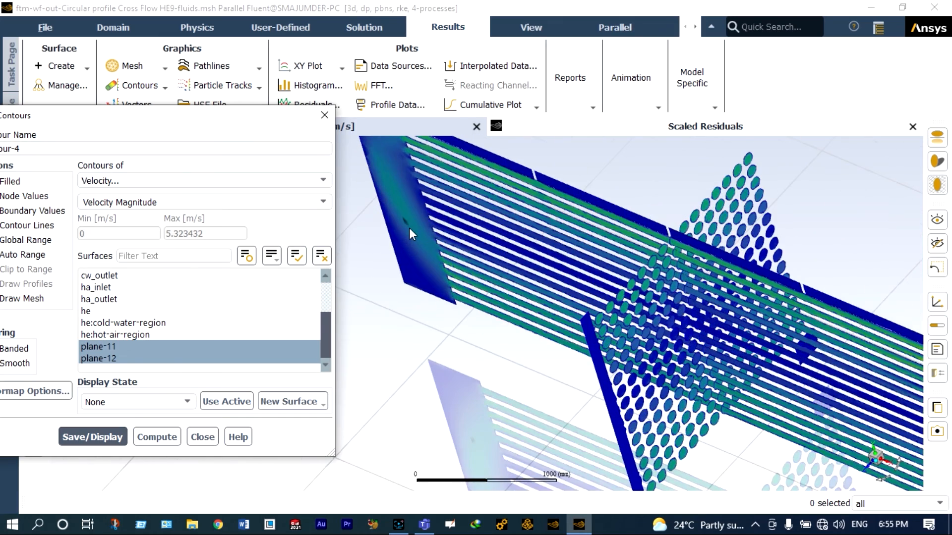
scroll(409, 225, "down", 3)
scroll(394, 195, "up", 3)
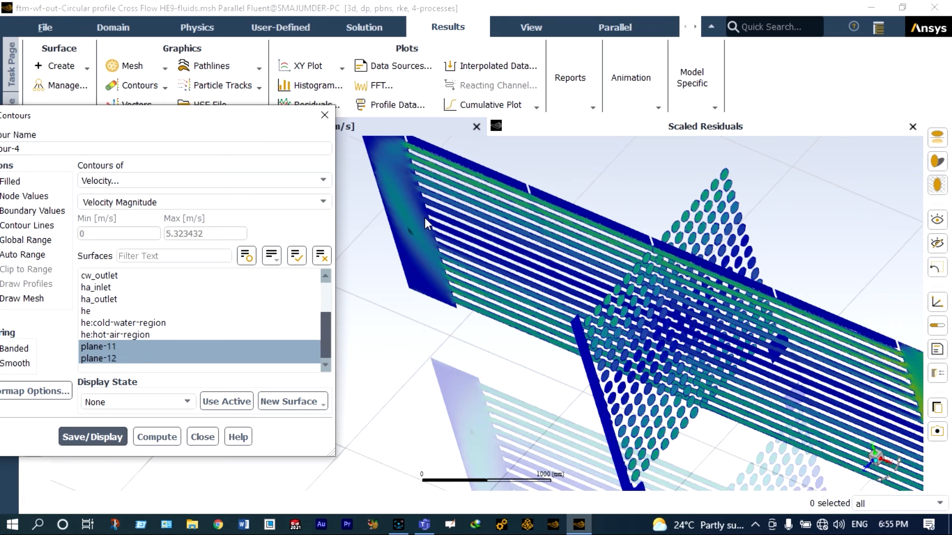
scroll(424, 217, "down", 3)
scroll(513, 202, "up", 5)
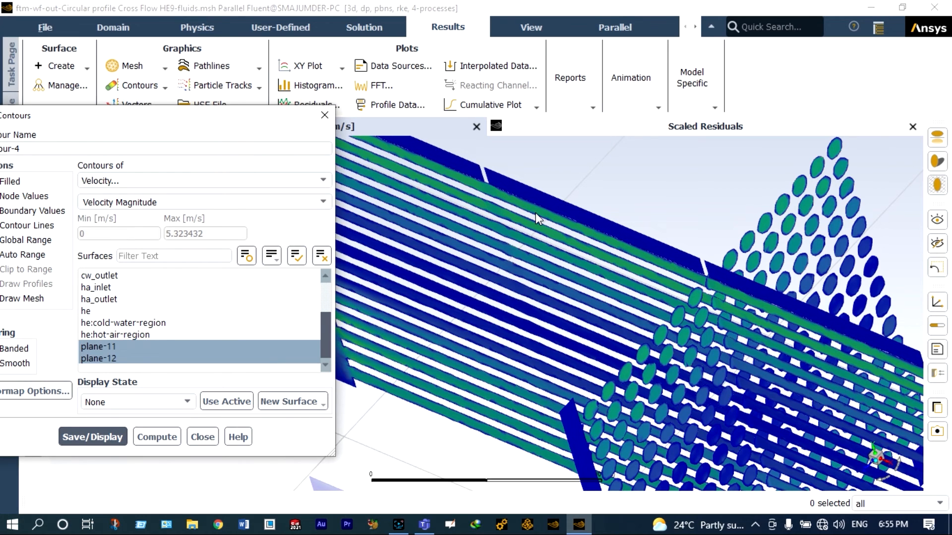
scroll(535, 213, "down", 1)
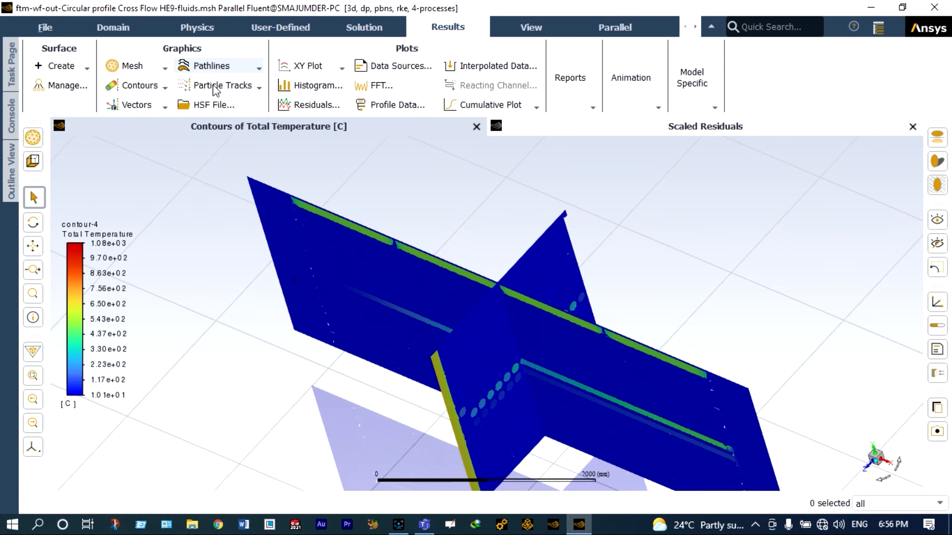
Set up pathlines colored by Particle ID, released from the cap, inlet, outlet, he, he:cold-water-region and he:hot-air-region surfaces
left_click(212, 66)
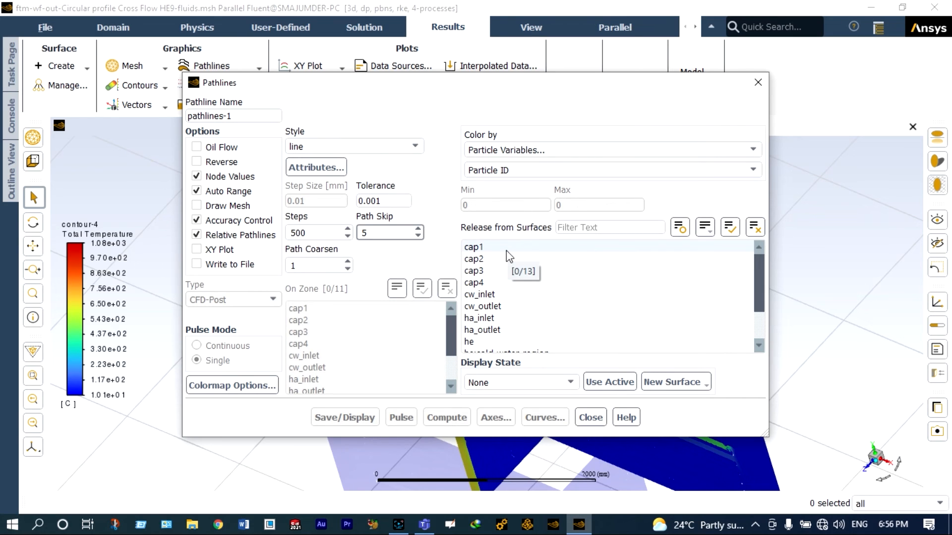
scroll(504, 290, "down", 2)
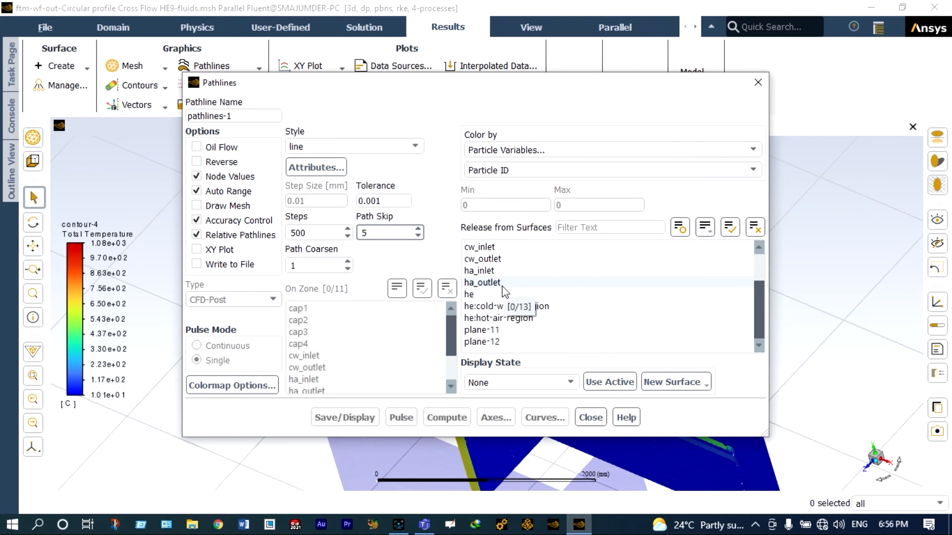
left_click(474, 294)
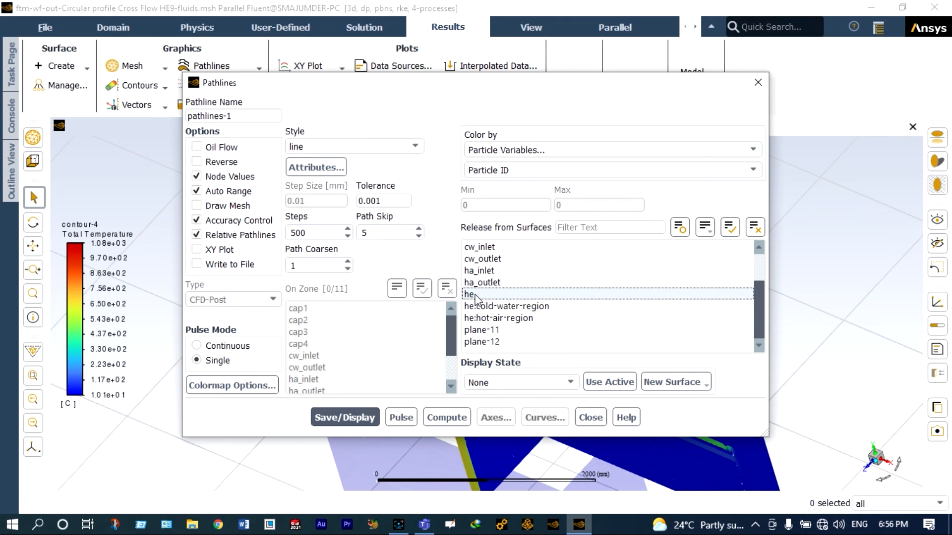
left_click(482, 282)
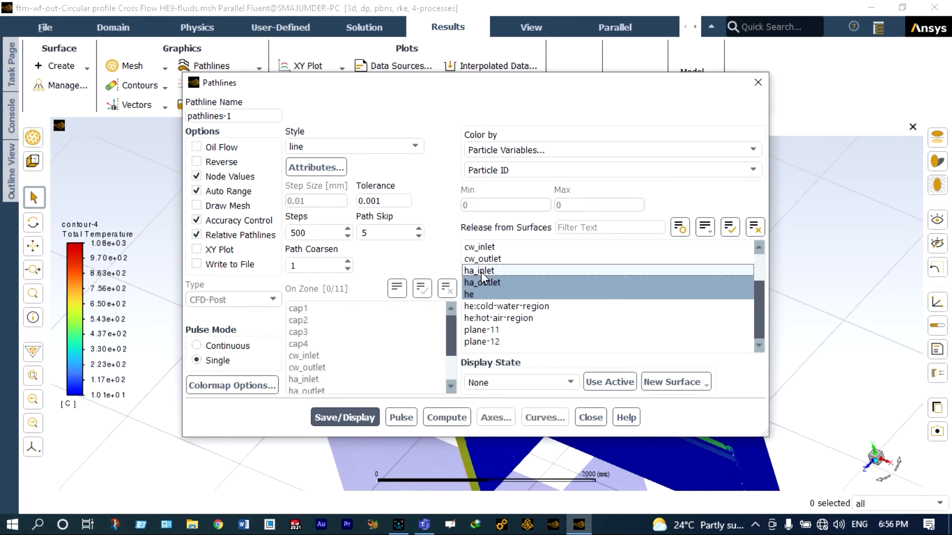
left_click(483, 270)
left_click(486, 259)
left_click(485, 248)
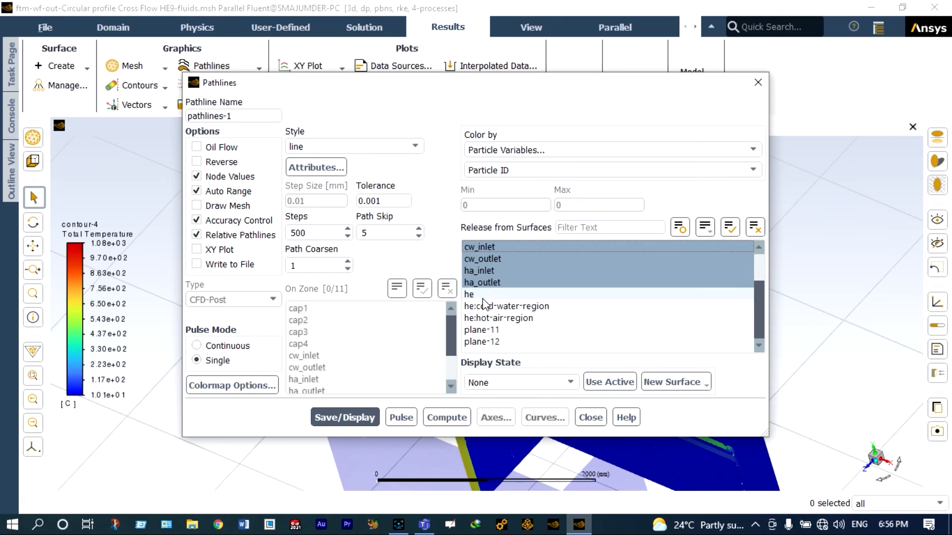
left_click(483, 306)
left_click(484, 318)
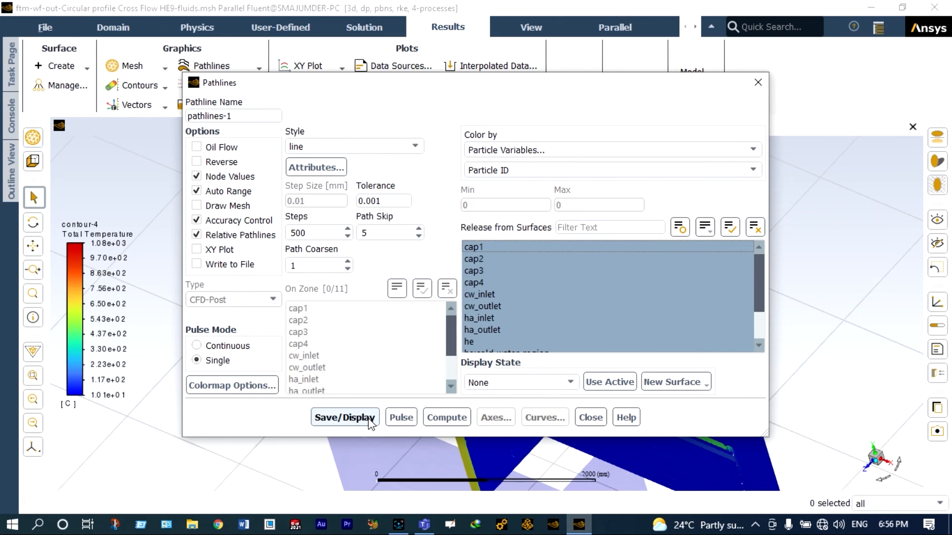
Display the Particle ID pathlines and examine the flow paths around the heat exchanger up close
left_click(345, 418)
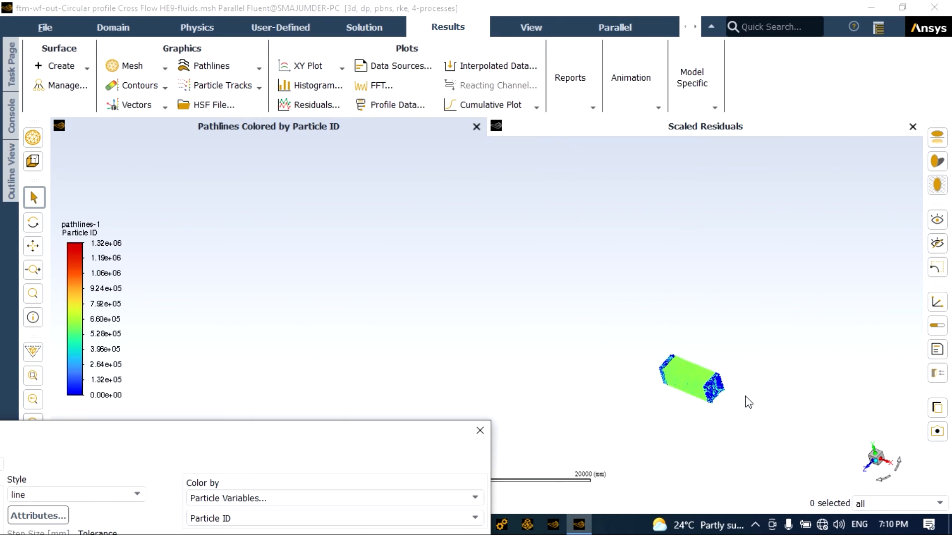
scroll(746, 401, "up", 3)
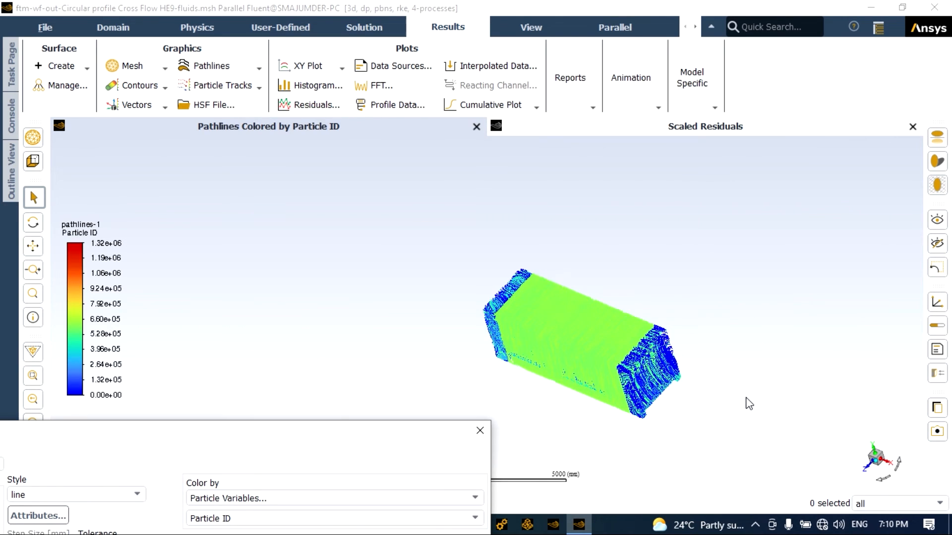
scroll(787, 253, "up", 3)
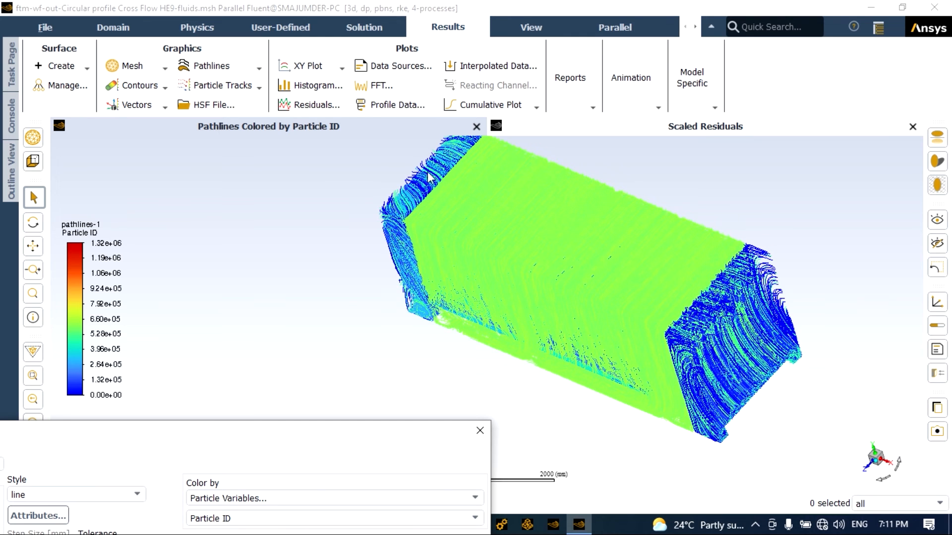
scroll(694, 268, "up", 2)
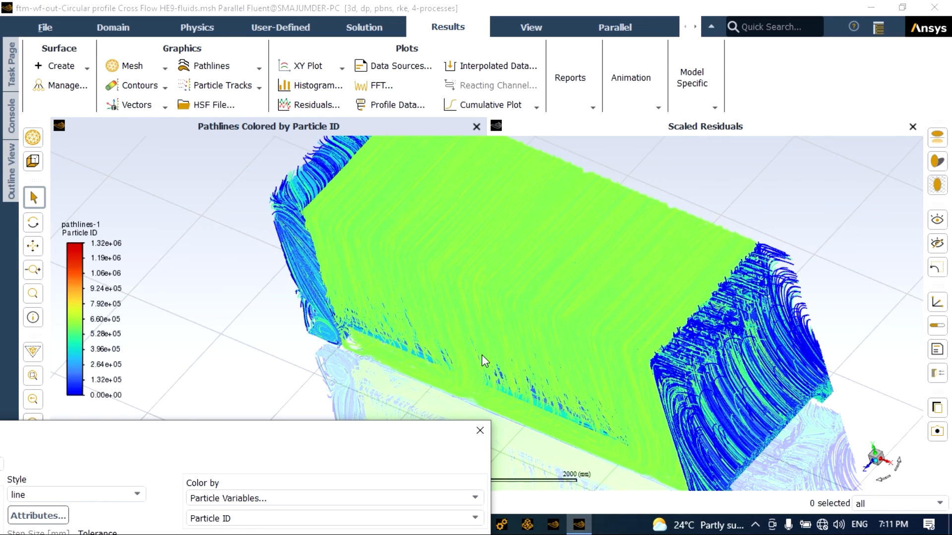
Animate the pathlines with a single pulse, dismiss the busy notice, and keep ha_inlet among the release surfaces
left_click_drag(454, 431, 584, 161)
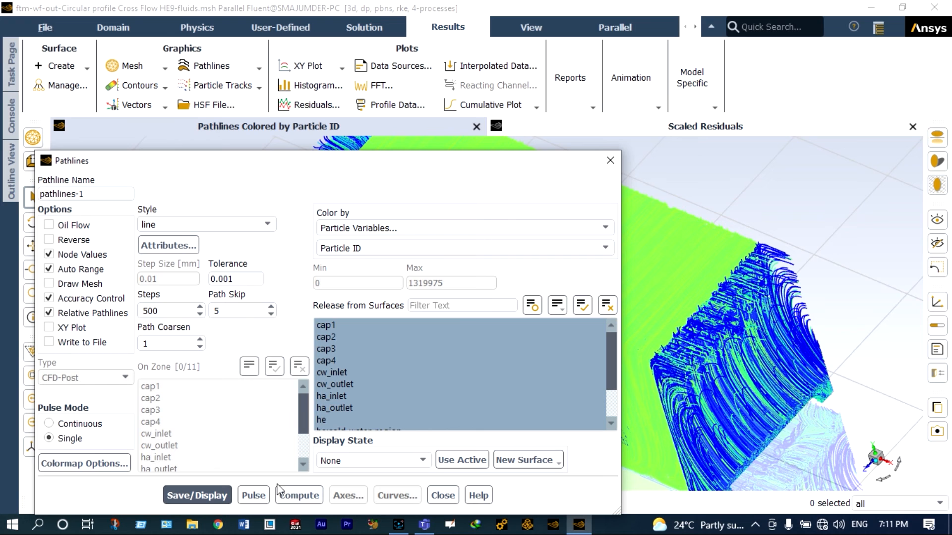
left_click(254, 495)
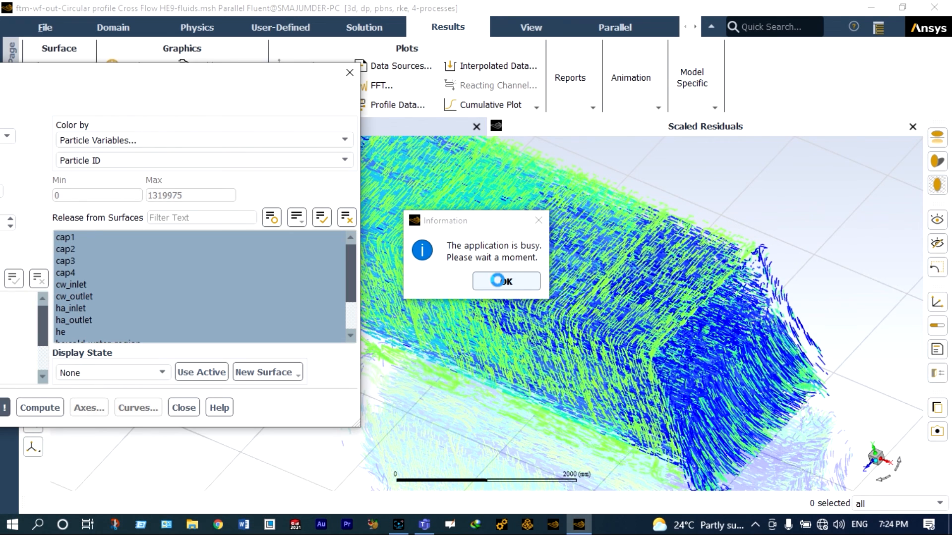
left_click(502, 283)
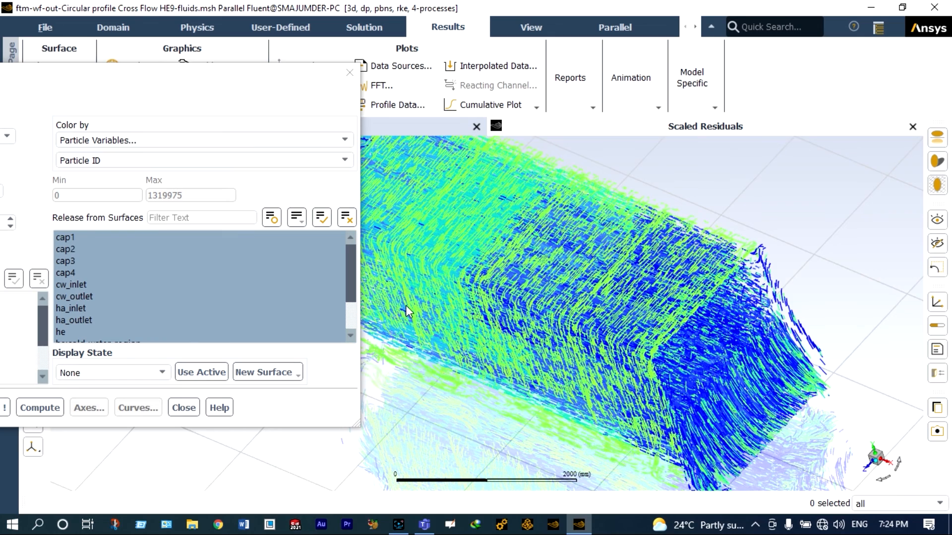
left_click(308, 305)
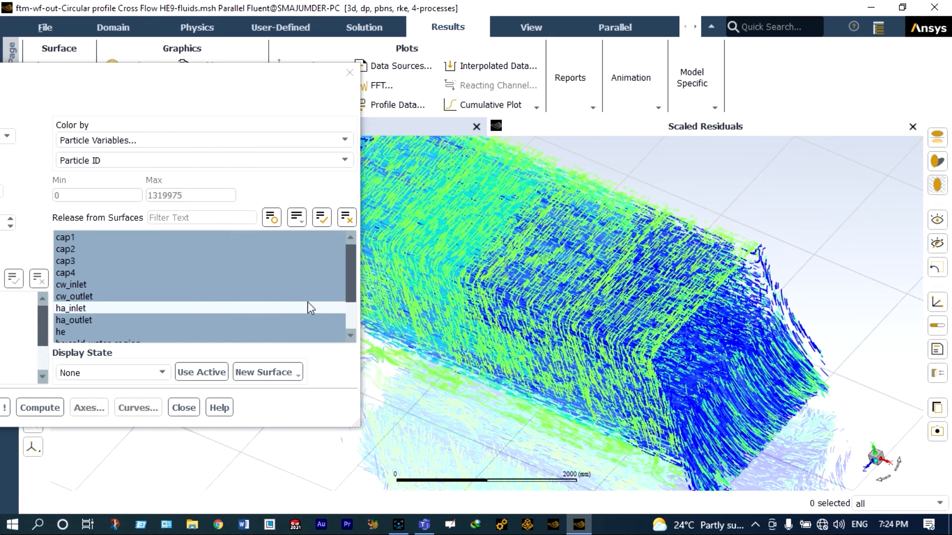
left_click(307, 307)
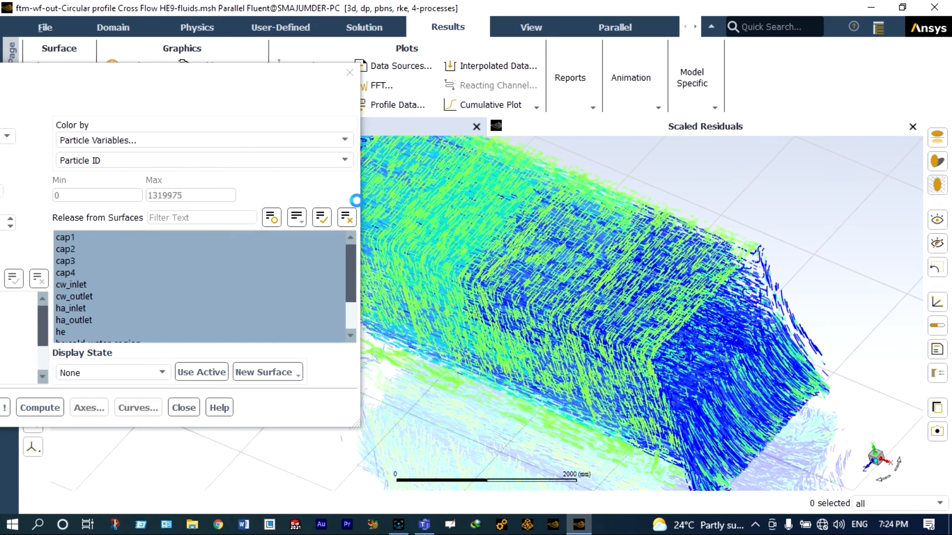
View the animated Particle ID pathlines across the whole heat exchanger and close the pathlines setup
left_click_drag(232, 70, 108, 205)
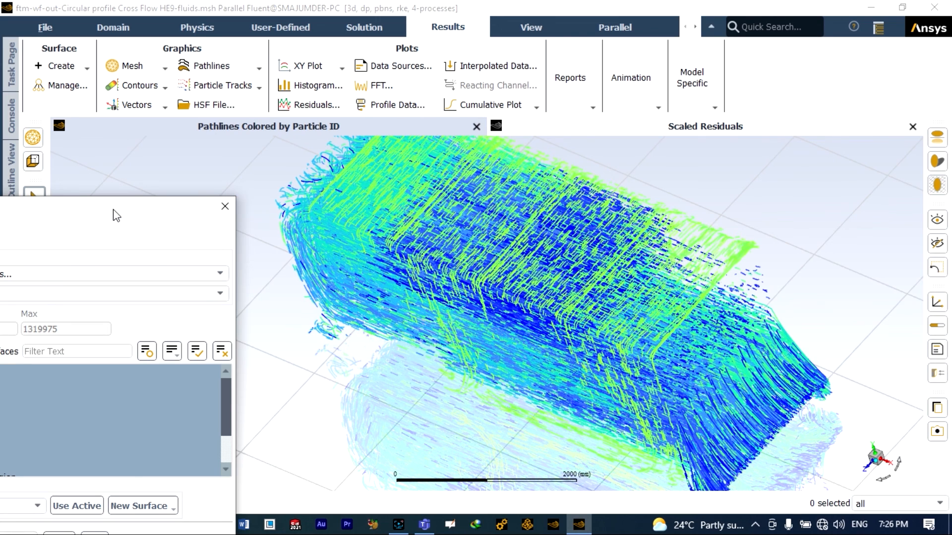
left_click_drag(116, 215, 304, 137)
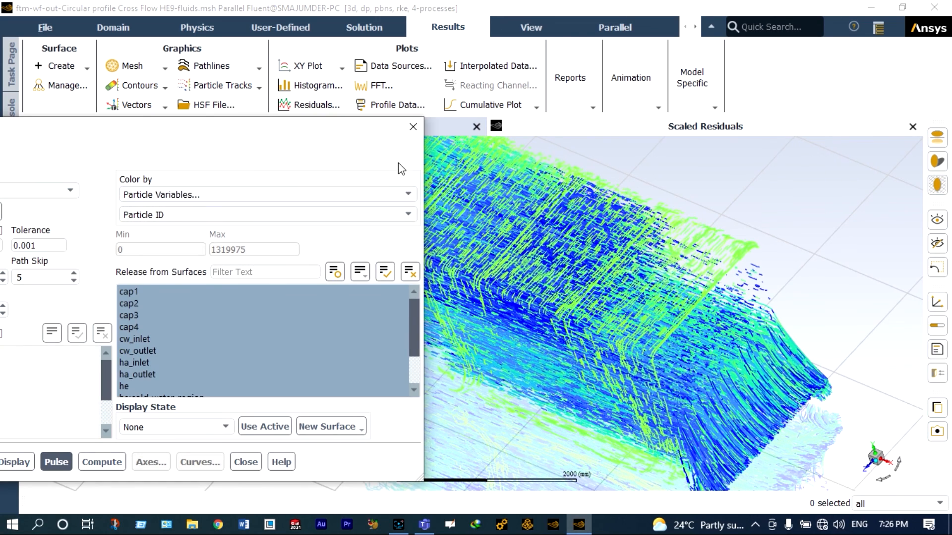
left_click(413, 128)
scroll(338, 216, "down", 3)
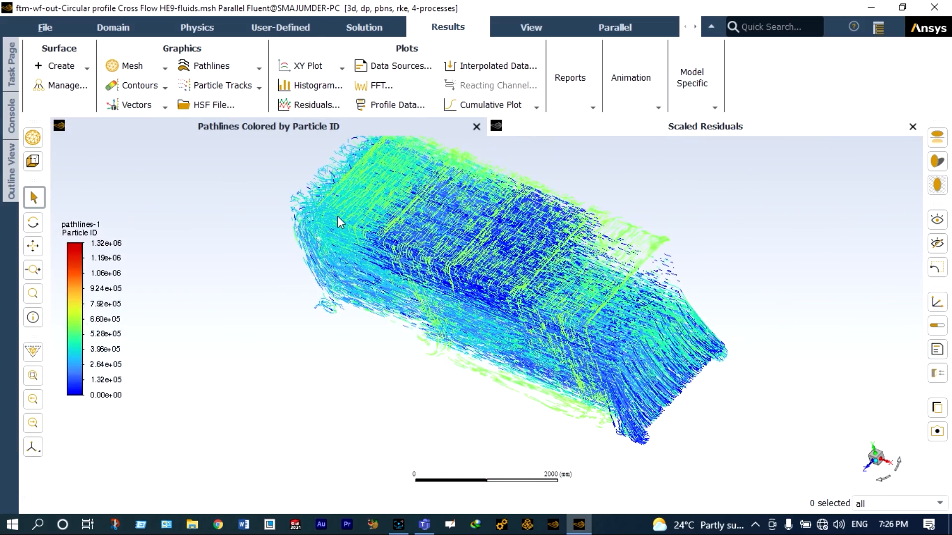
scroll(397, 183, "up", 5)
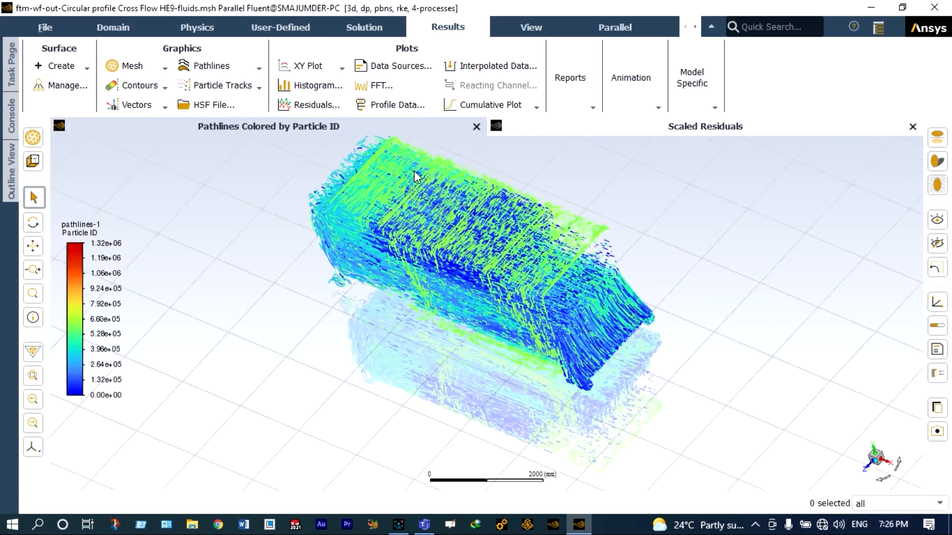
Display mesh-1 with faces on the cap, inlet, outlet, he, he:cold-water-region and he:hot-air-region surfaces, and close its setup
left_click(134, 70)
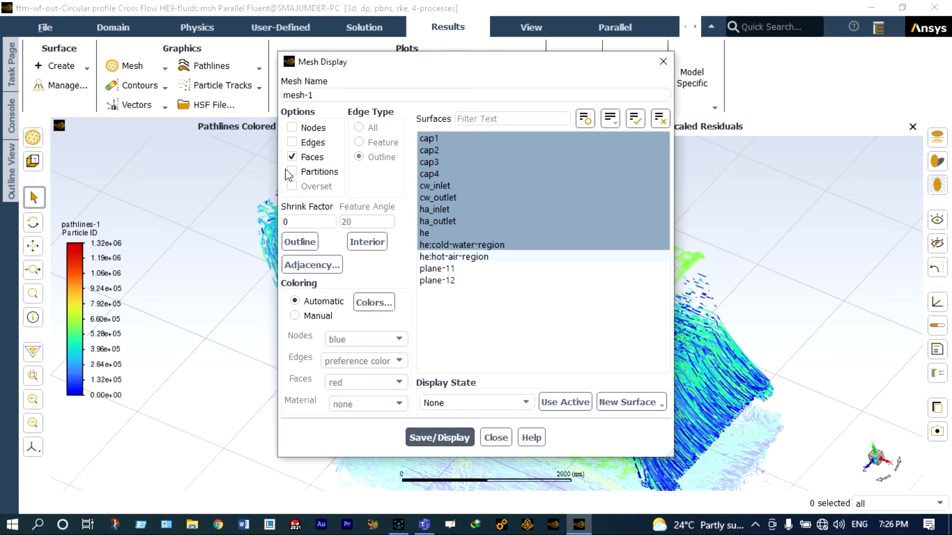
left_click(453, 257)
left_click(444, 197)
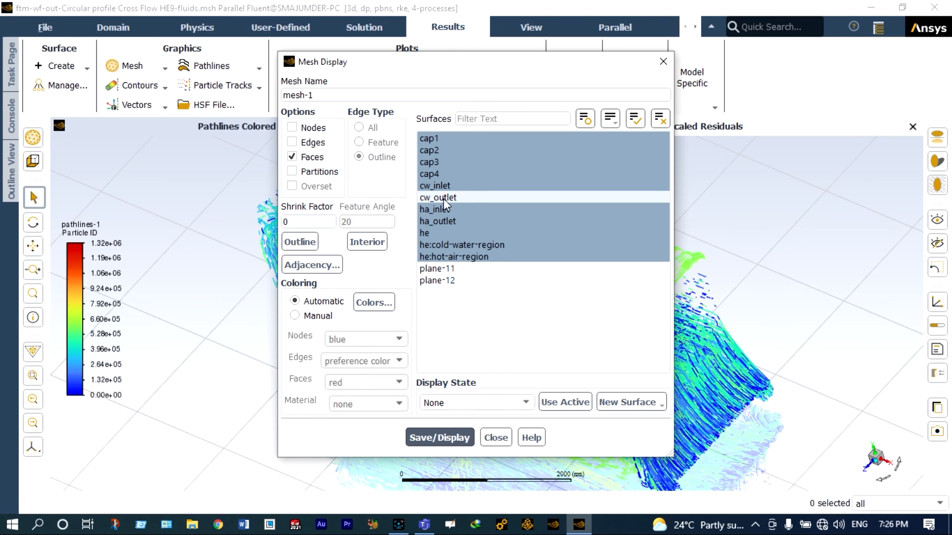
left_click(439, 198)
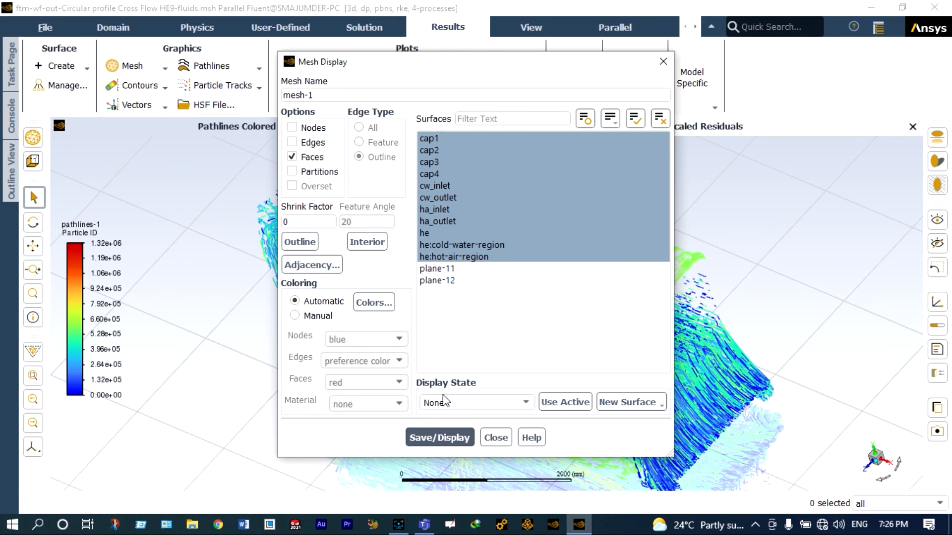
left_click(436, 441)
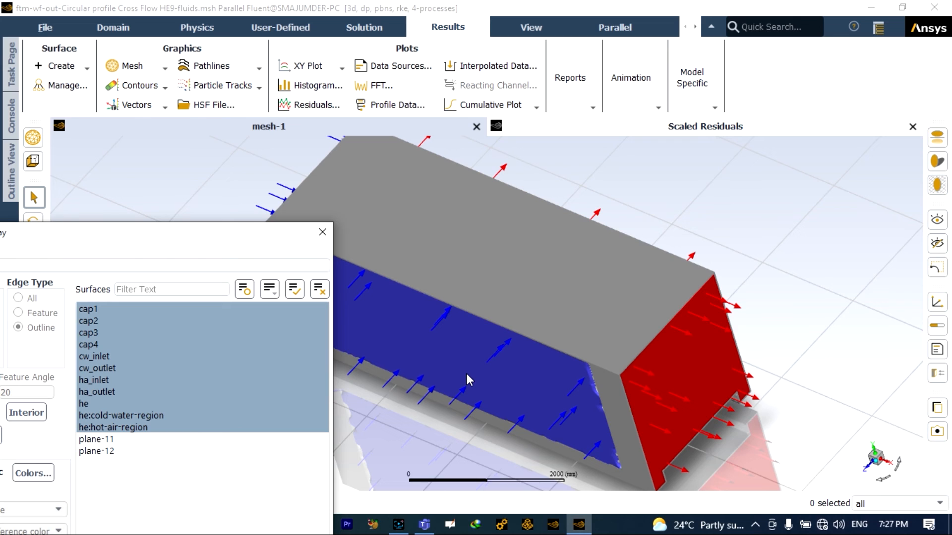
scroll(466, 374, "down", 2)
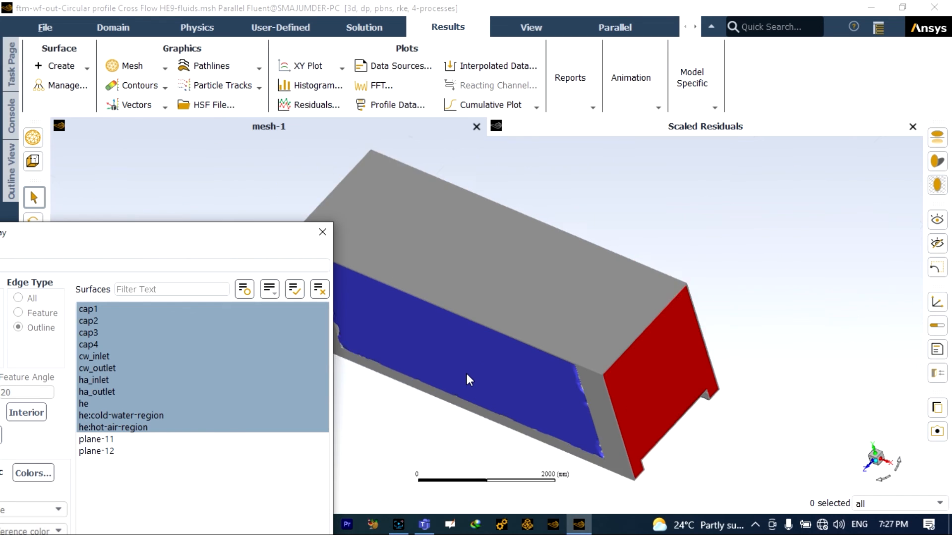
scroll(466, 374, "up", 1)
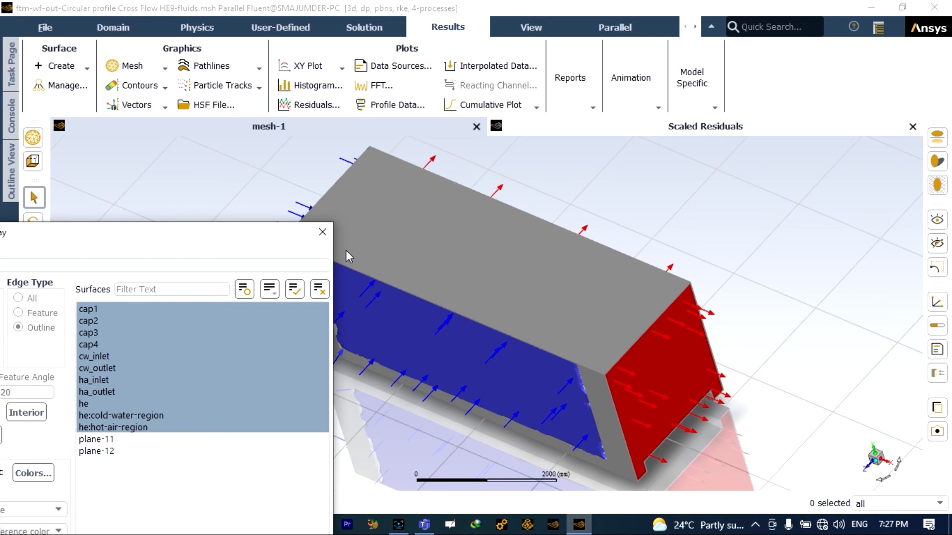
left_click(323, 234)
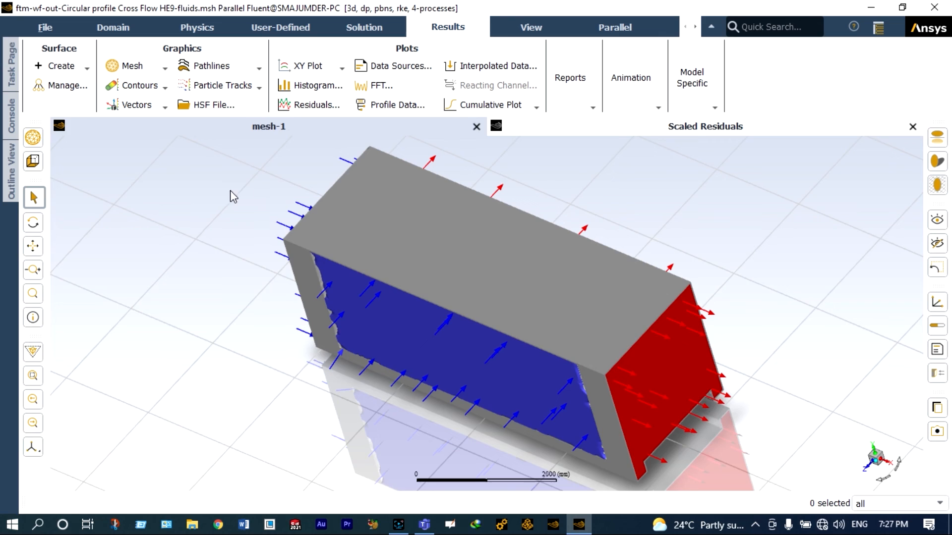
Start a new scene named scene-1 and include mesh-1 with its transparency set to 71
left_click(10, 64)
left_click(13, 100)
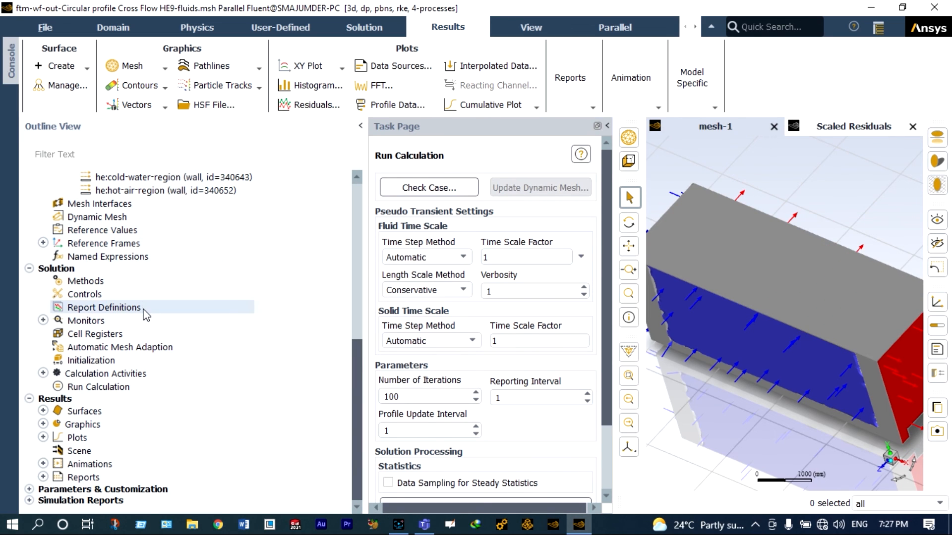
double_click(83, 449)
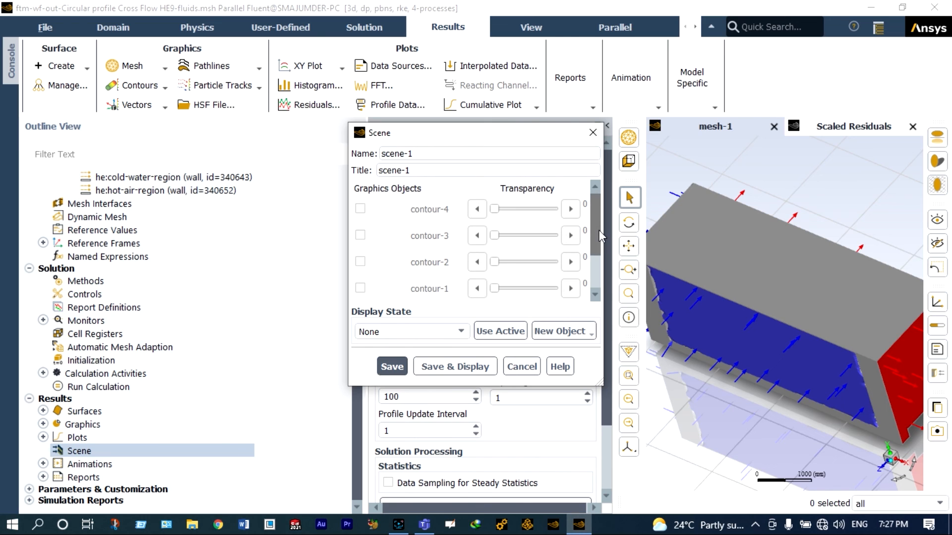
left_click_drag(599, 230, 599, 254)
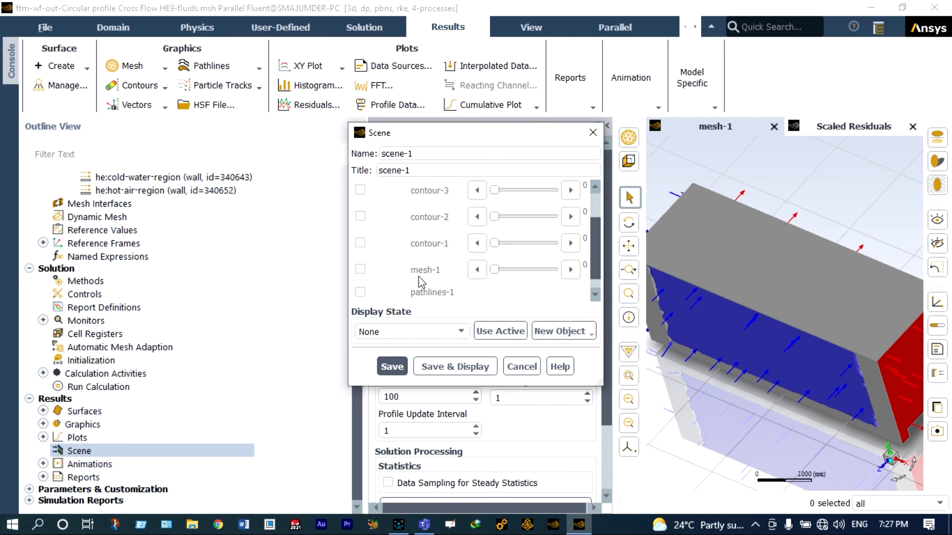
left_click(360, 269)
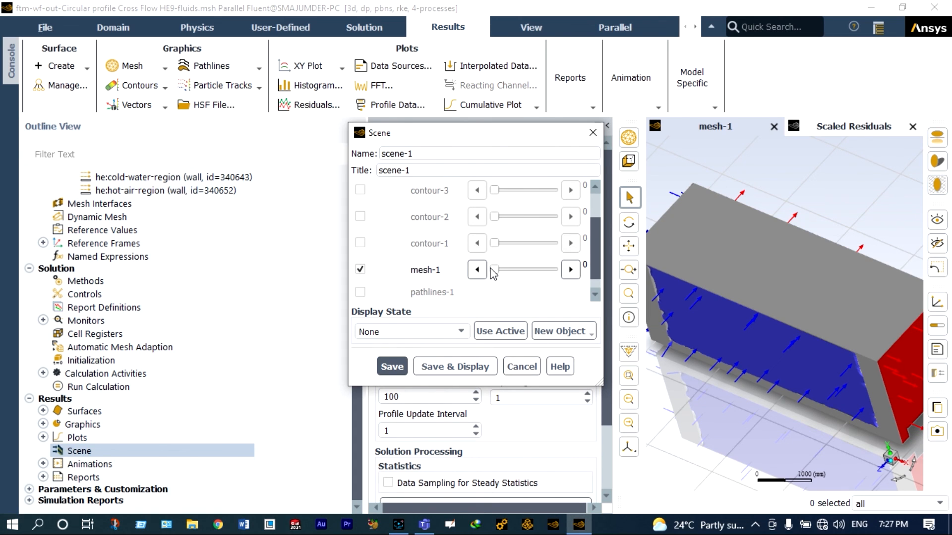
left_click_drag(492, 270, 527, 272)
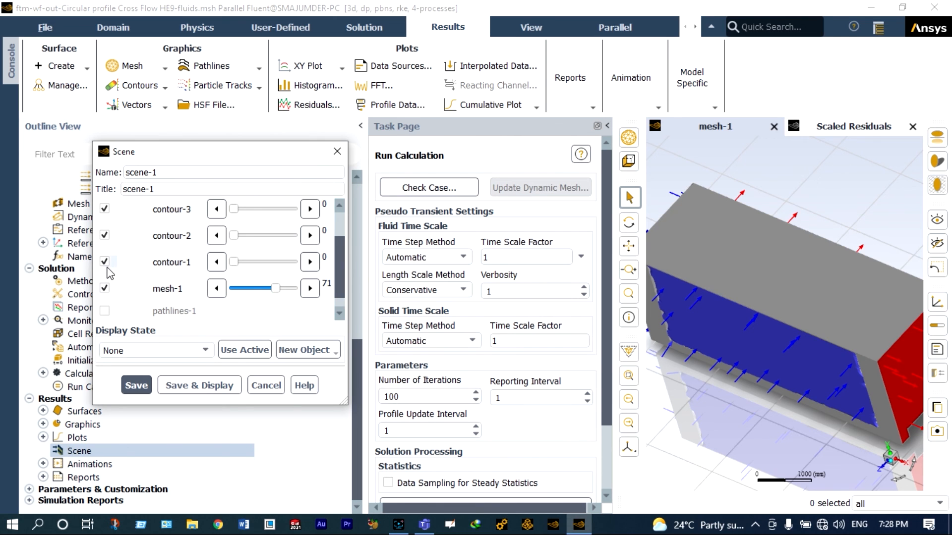
Exclude contour-2 and contour-3 from scene-1, keep contour-1 with mesh-1, and display the scene
left_click(104, 235)
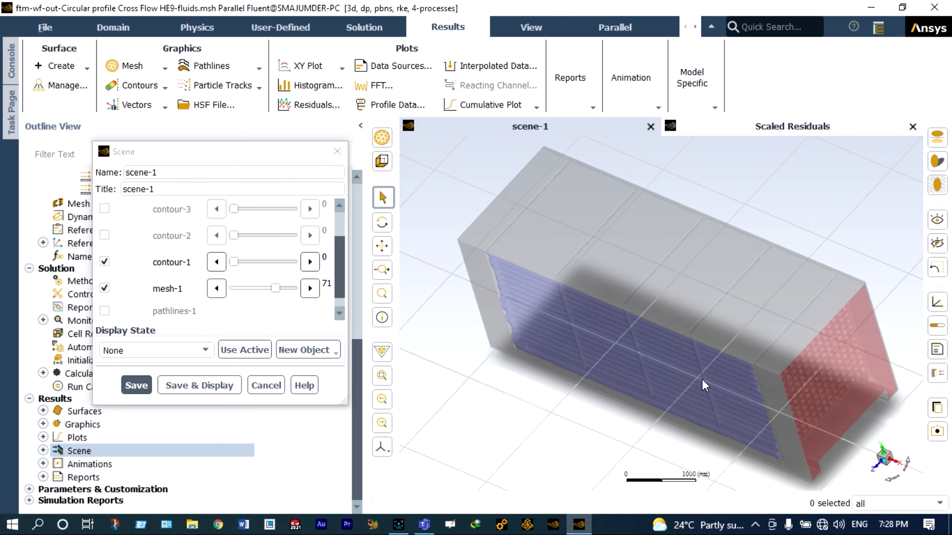
scroll(702, 380, "up", 5)
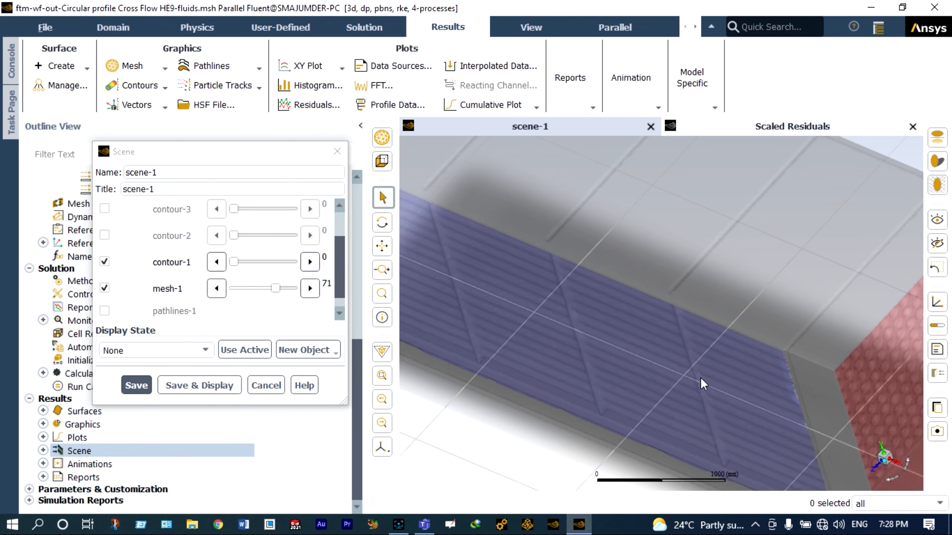
scroll(701, 384, "down", 2)
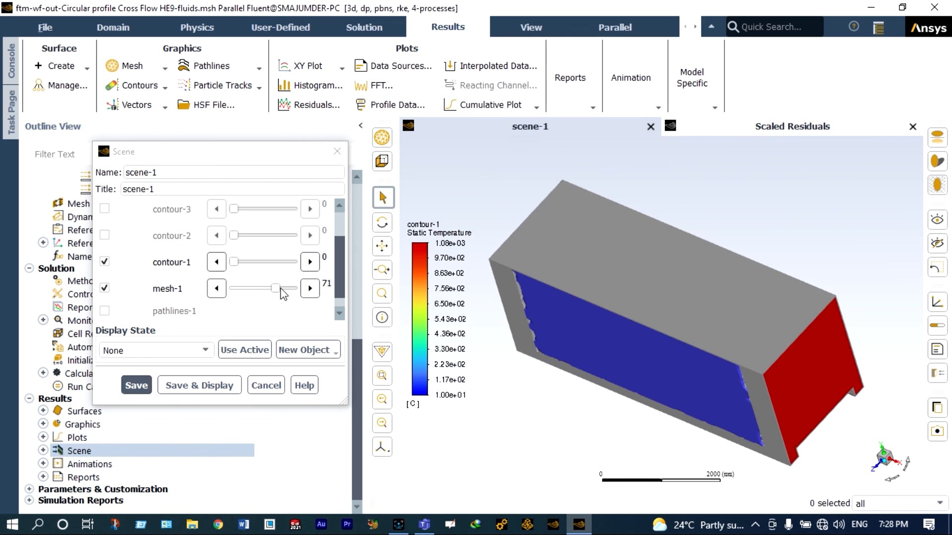
Set the mesh-1 transparency in scene-1 to 89 and inspect the static temperature contour on the heat exchanger
left_click_drag(280, 290, 287, 289)
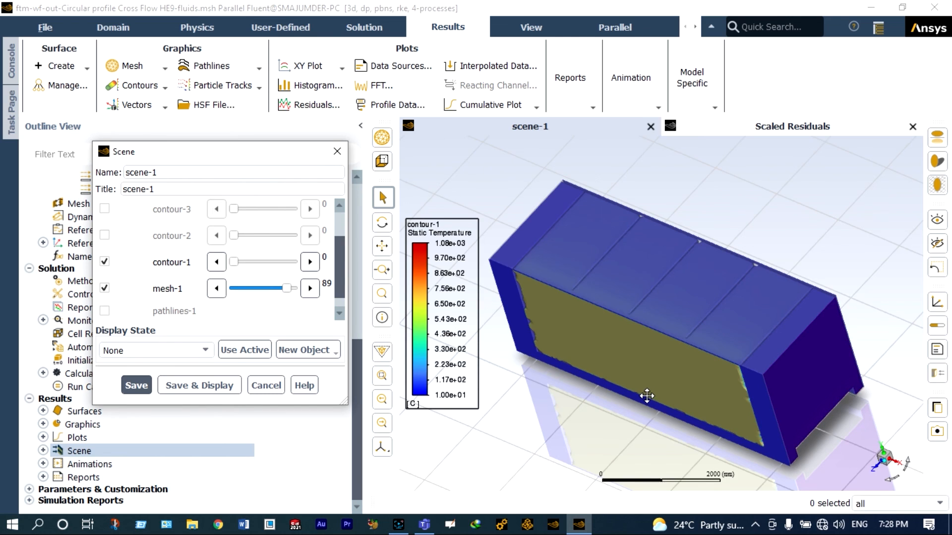
scroll(647, 396, "up", 2)
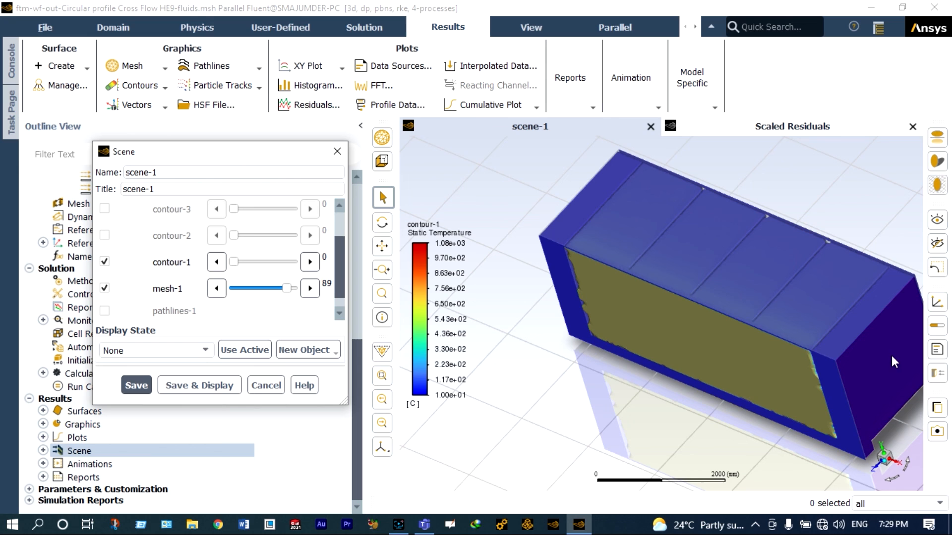
scroll(890, 353, "up", 2)
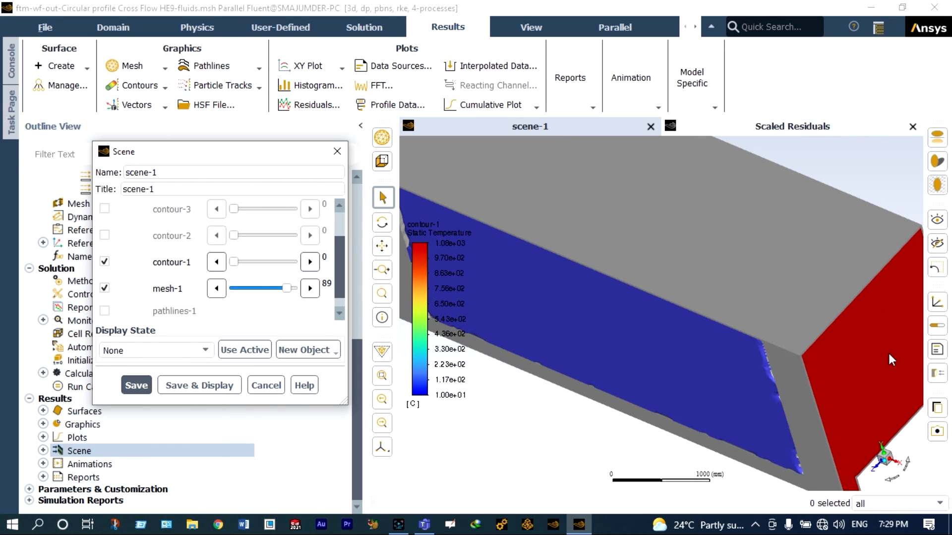
scroll(888, 352, "down", 2)
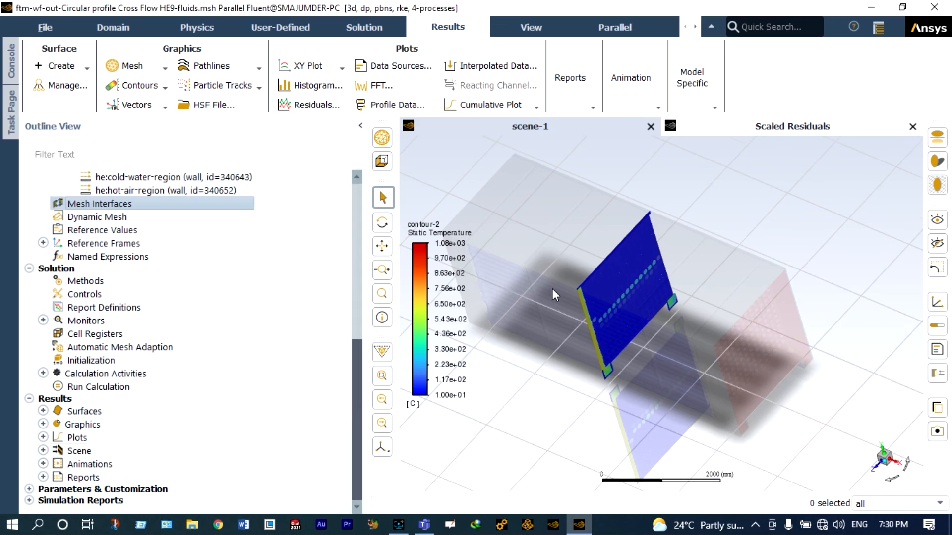